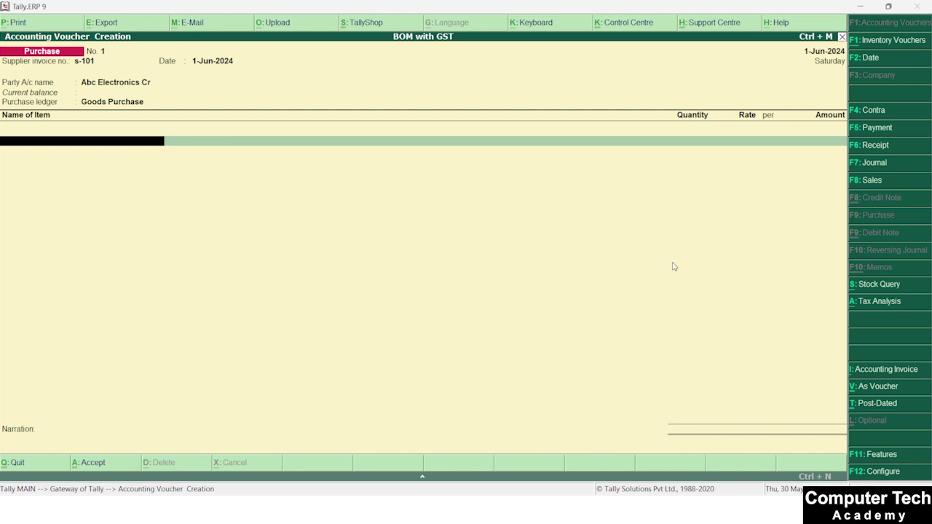
# - Check the raw materials list, and start a new stock item named Motherboard from the purchase voucher's item line
pyautogui.hotkey('alt', 'Tab')
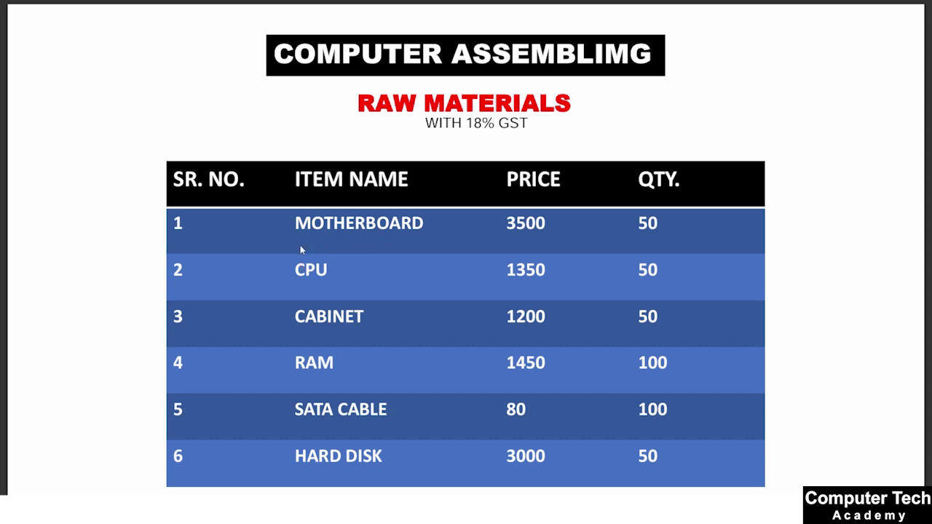
pyautogui.hotkey('alt', 'Tab')
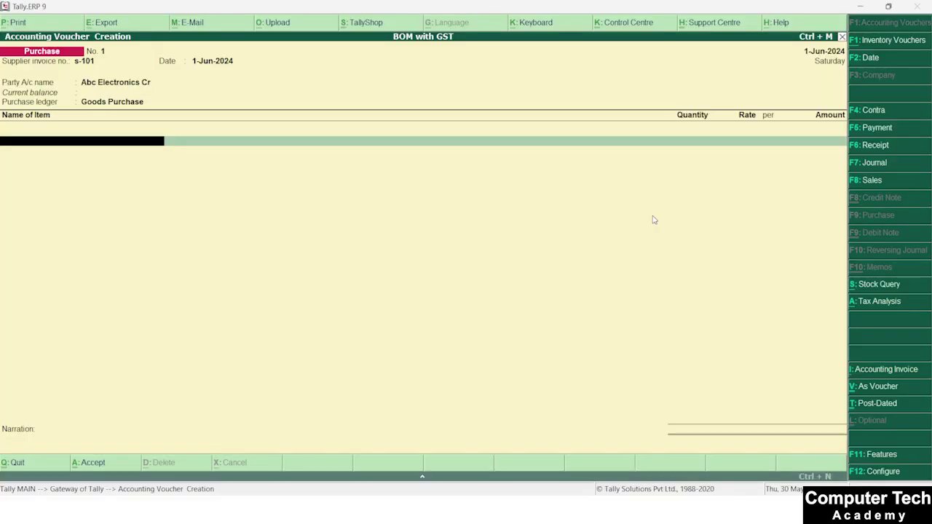
pyautogui.hotkey('alt', 'c')
pyautogui.write('Mot')
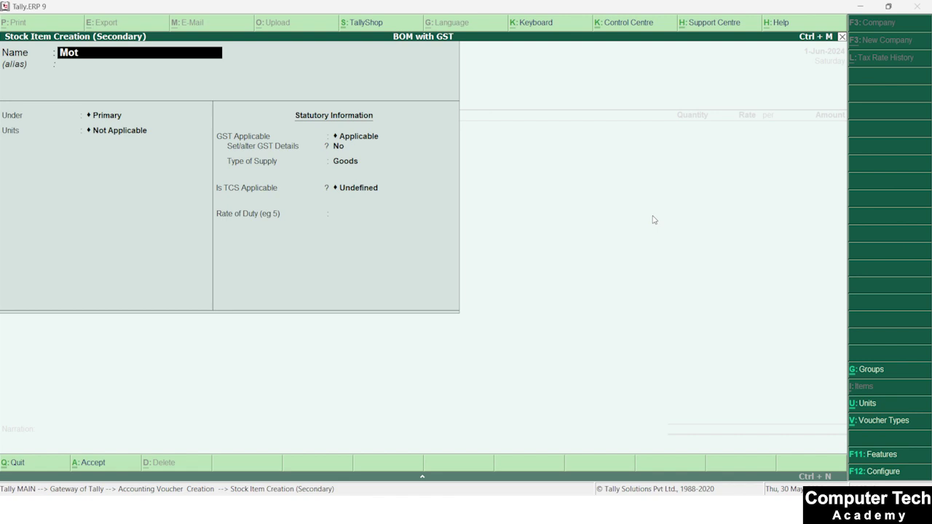
pyautogui.write('herboard')
pyautogui.press('Return')
pyautogui.press('Return')
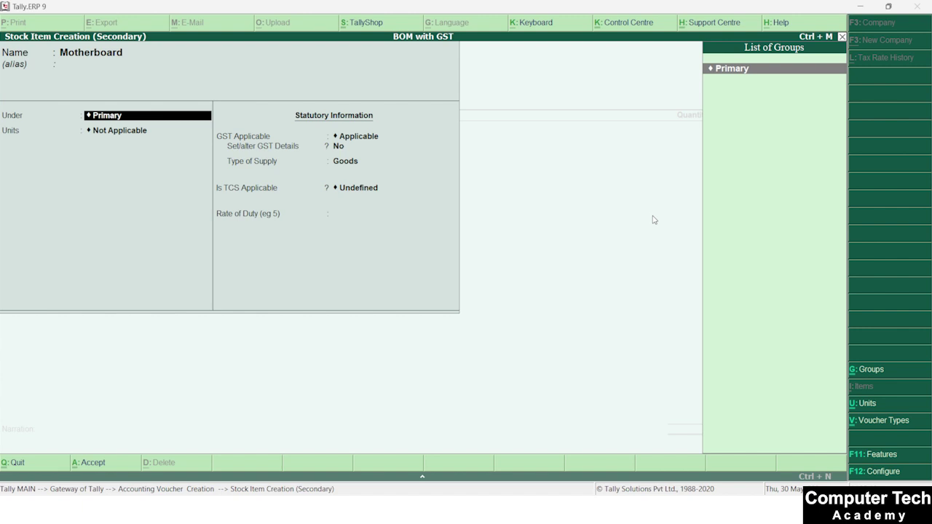
# - Create a stock group named Electronics under Primary for the Motherboard item, with item quantities added
pyautogui.hotkey('alt', 'Tab')
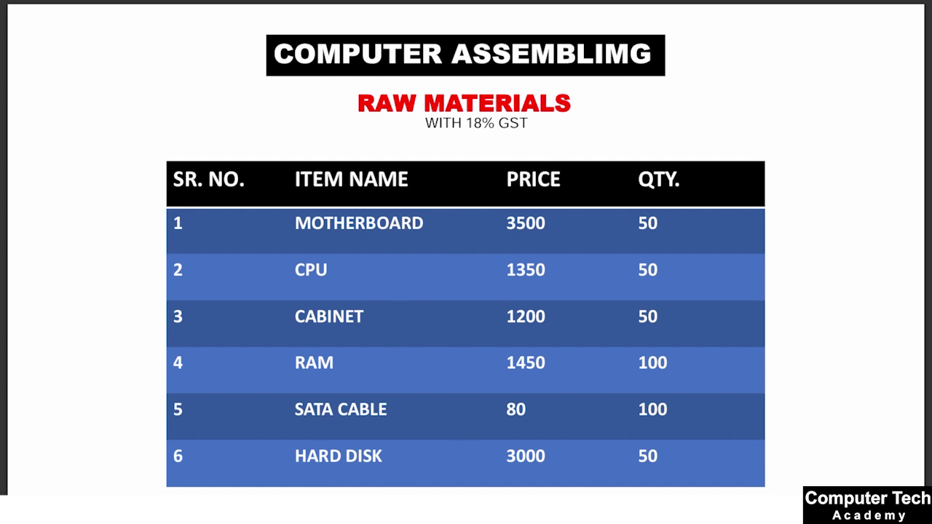
pyautogui.hotkey('alt', 'Tab')
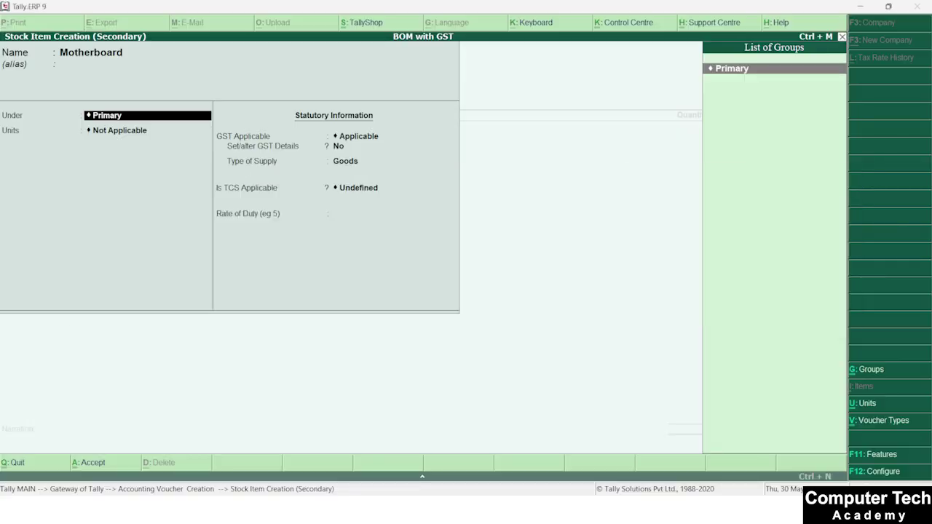
pyautogui.hotkey('alt', 'c')
pyautogui.write('Elec')
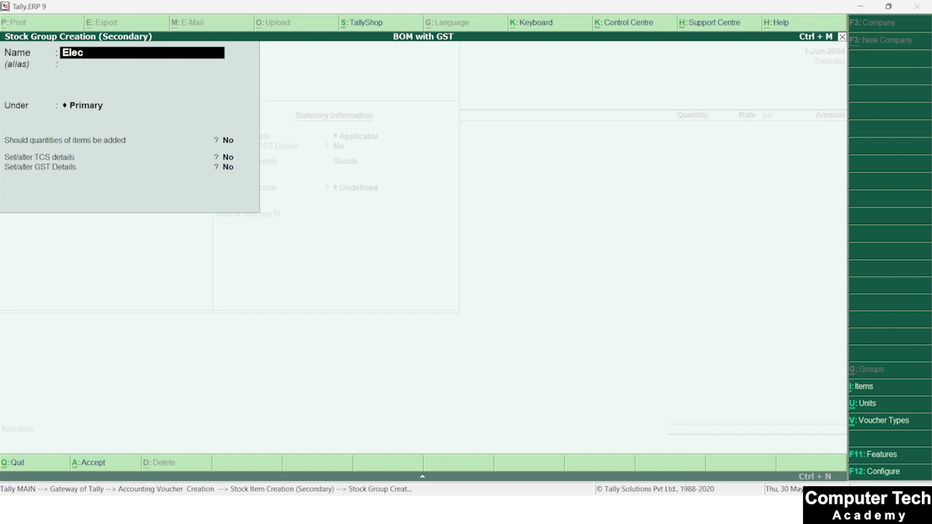
pyautogui.write('tronics')
pyautogui.press('Return')
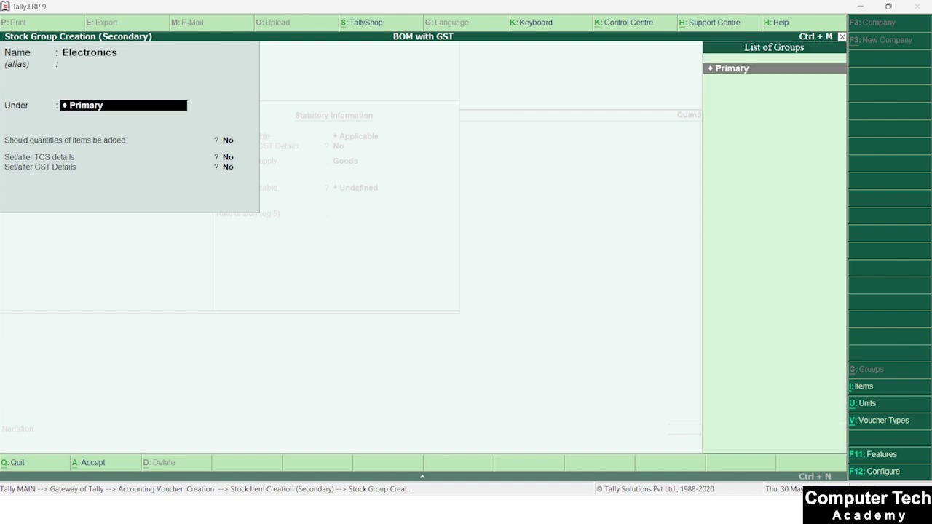
pyautogui.press('Return')
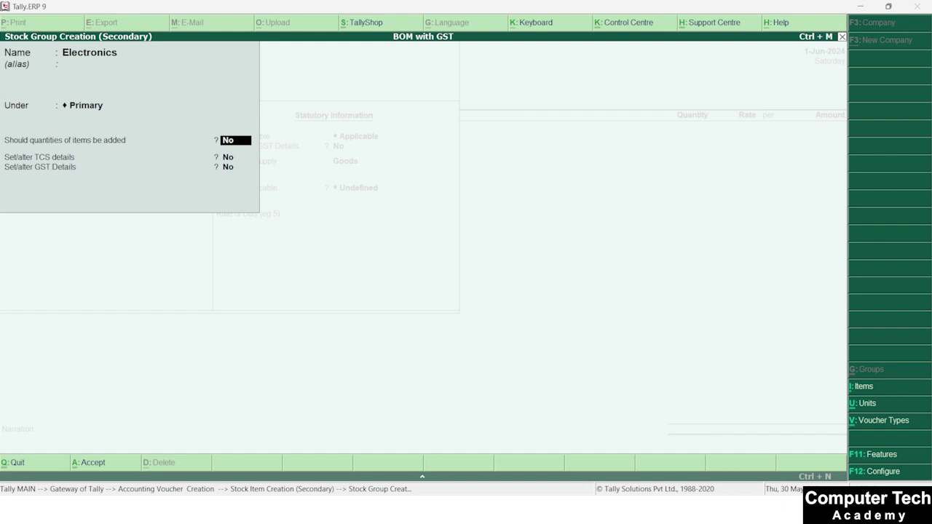
pyautogui.write('y')
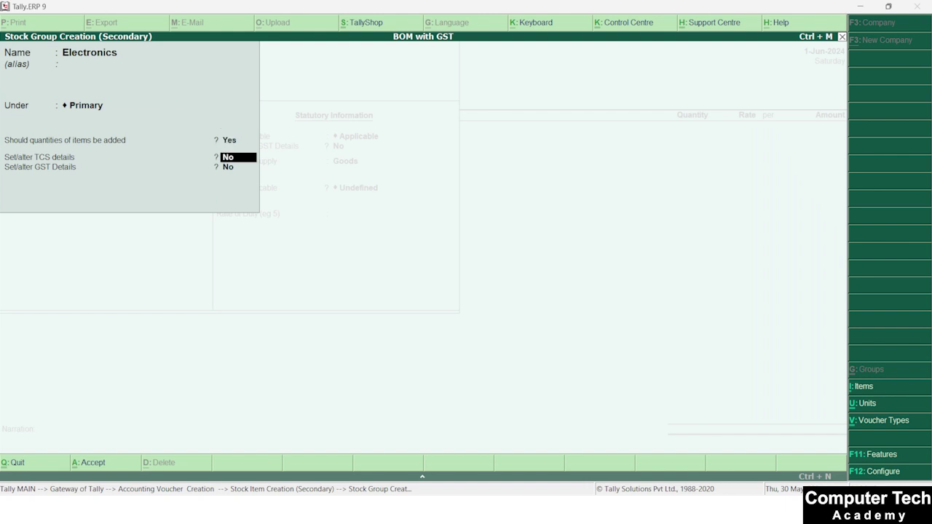
# - Set the Electronics group's GST details to Taxable with 18% integrated tax, leave TCS details off, and save the group
pyautogui.press('Return')
pyautogui.write('y')
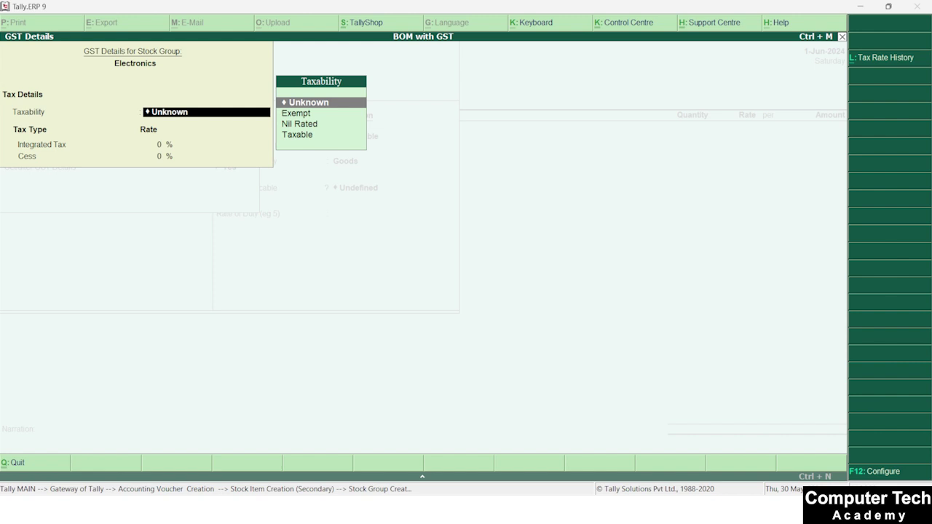
pyautogui.press('Down')
pyautogui.press('Down')
pyautogui.press('Down')
pyautogui.press('Return')
pyautogui.write('1')
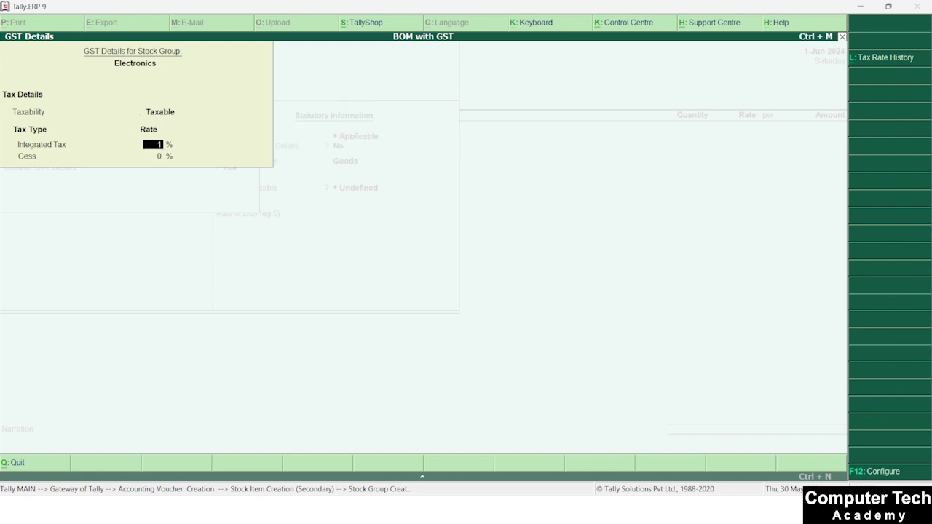
pyautogui.write('2')
pyautogui.press('Return')
pyautogui.press('BackSpace')
pyautogui.write('18')
pyautogui.press('Return')
pyautogui.press('Return')
pyautogui.press('Return')
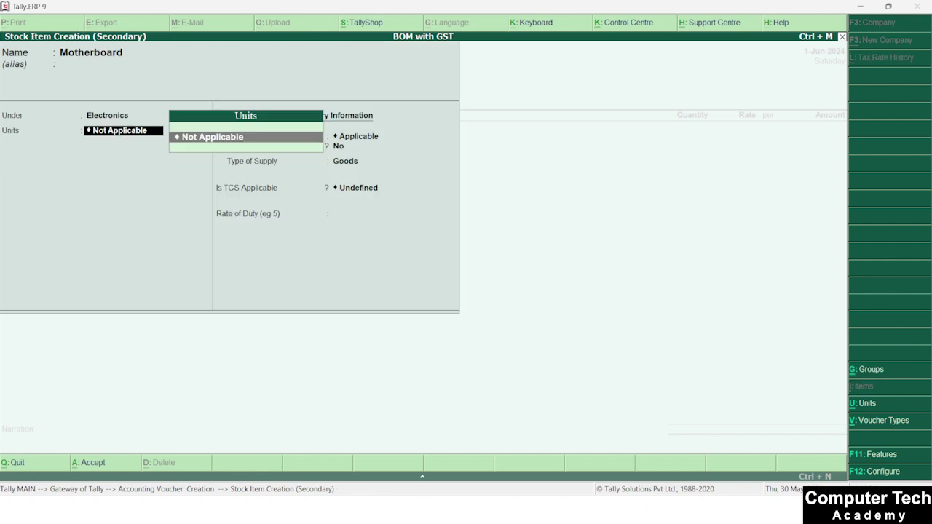
# - Create a simple unit with the symbol pc and 0 decimal places for the Motherboard item
pyautogui.hotkey('alt', 'c')
pyautogui.write('pc')
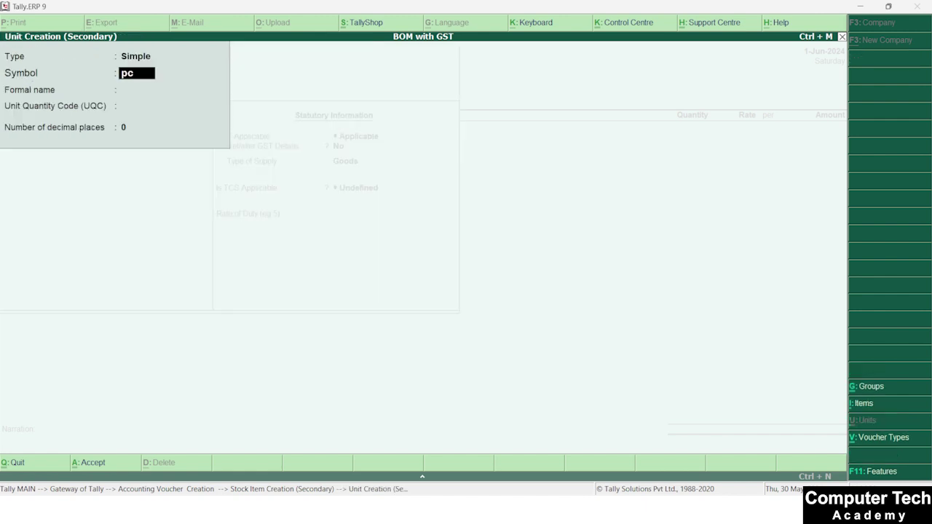
pyautogui.press('Return')
pyautogui.press('Return')
pyautogui.press('Return')
pyautogui.press('Return')
pyautogui.press('Return')
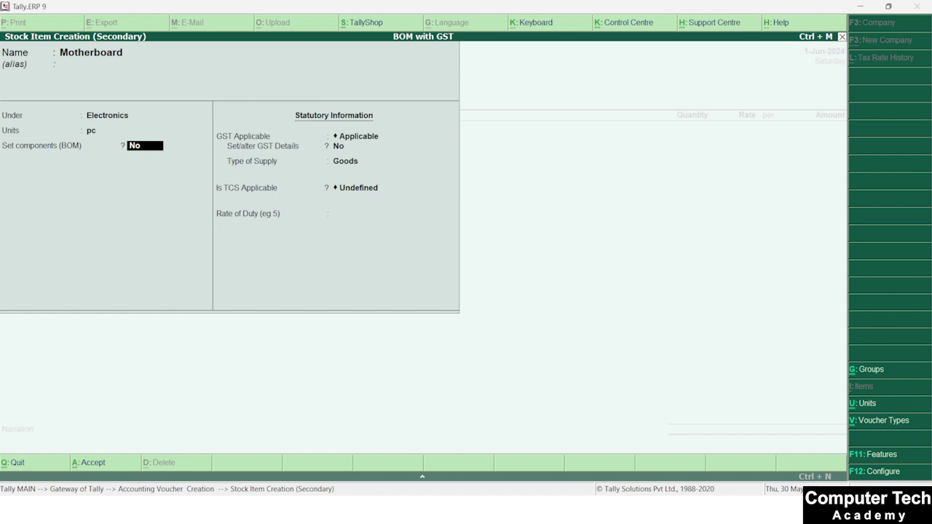
# - Save the Motherboard item without BOM components, with GST Applicable, no item-level GST details and Goods as the supply type
pyautogui.write('no')
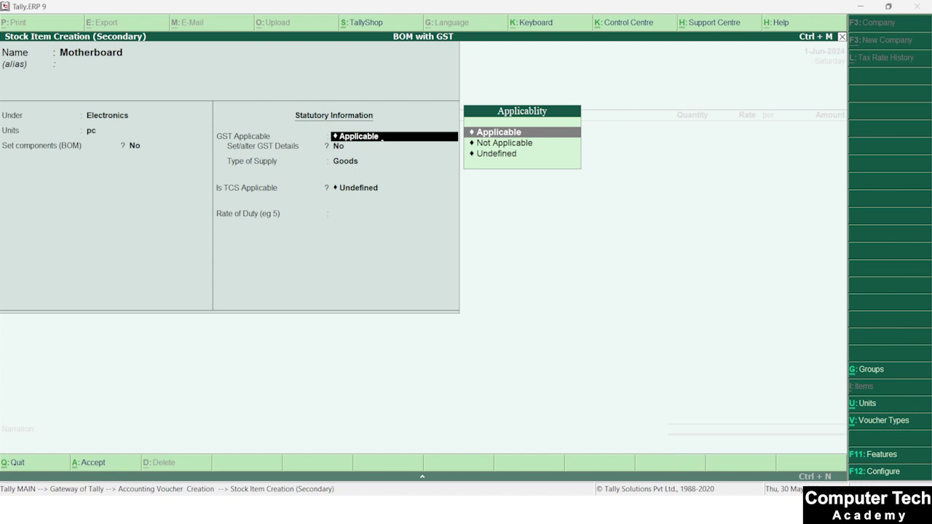
pyautogui.press('Return')
pyautogui.press('Return')
pyautogui.press('Return')
pyautogui.press('Return')
pyautogui.press('Return')
pyautogui.press('Return')
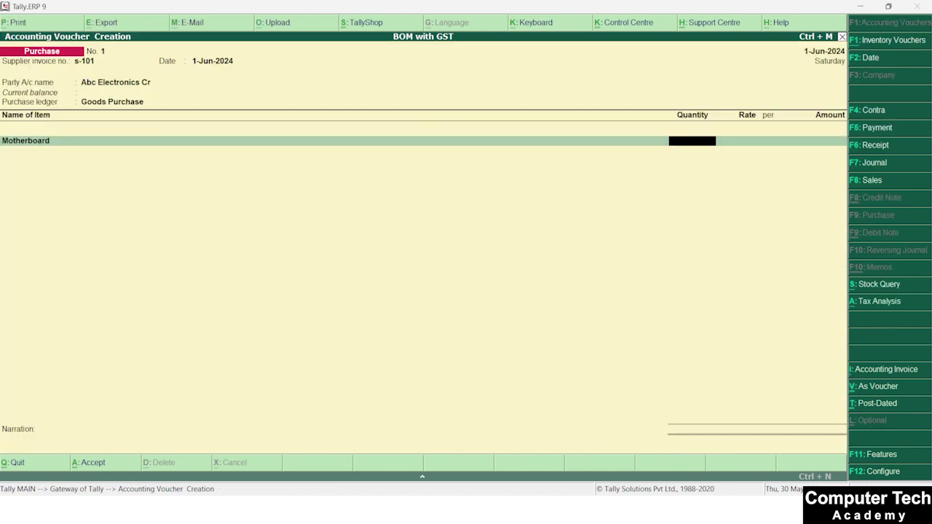
# - Look up Motherboard in the raw materials list and enter quantity 50 pc at a rate of 3500 in the voucher
pyautogui.hotkey('alt', 'Tab')
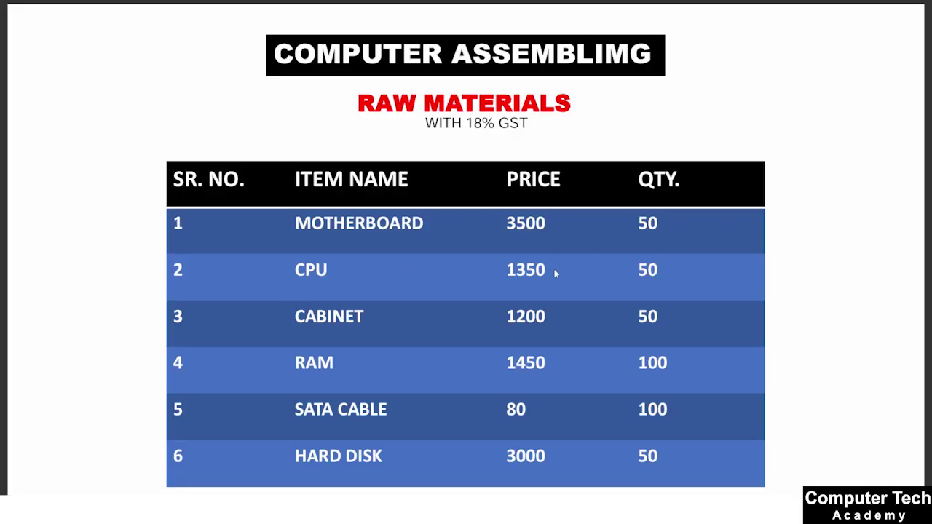
pyautogui.hotkey('alt', 'Tab')
pyautogui.write('50')
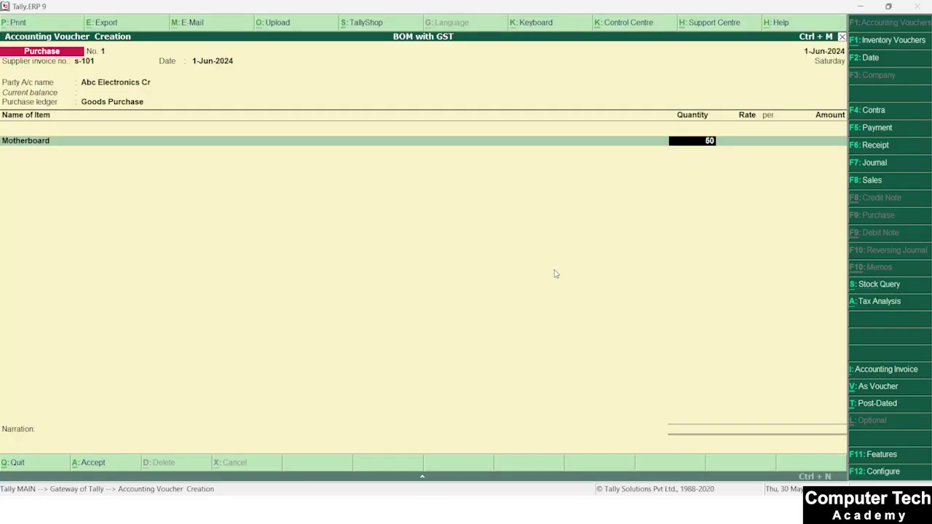
pyautogui.press('Return')
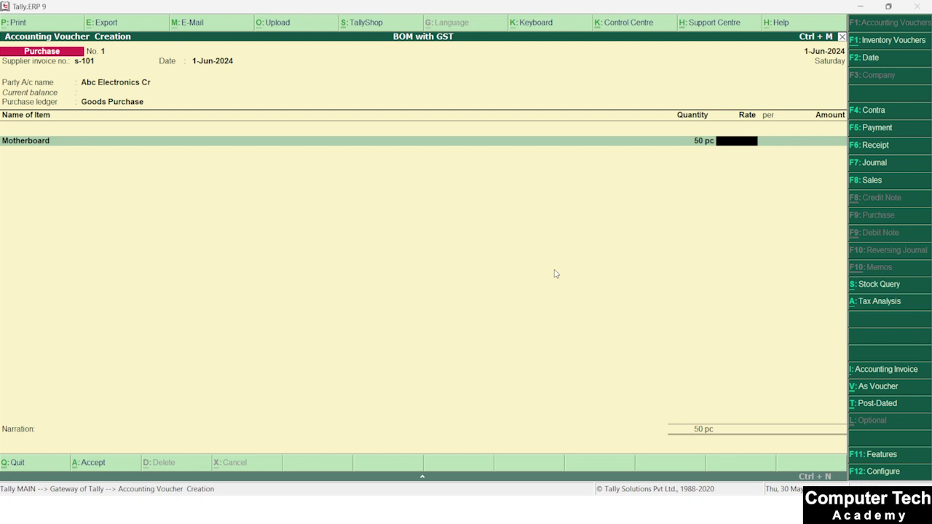
pyautogui.write('3500')
pyautogui.press('Return')
pyautogui.press('Return')
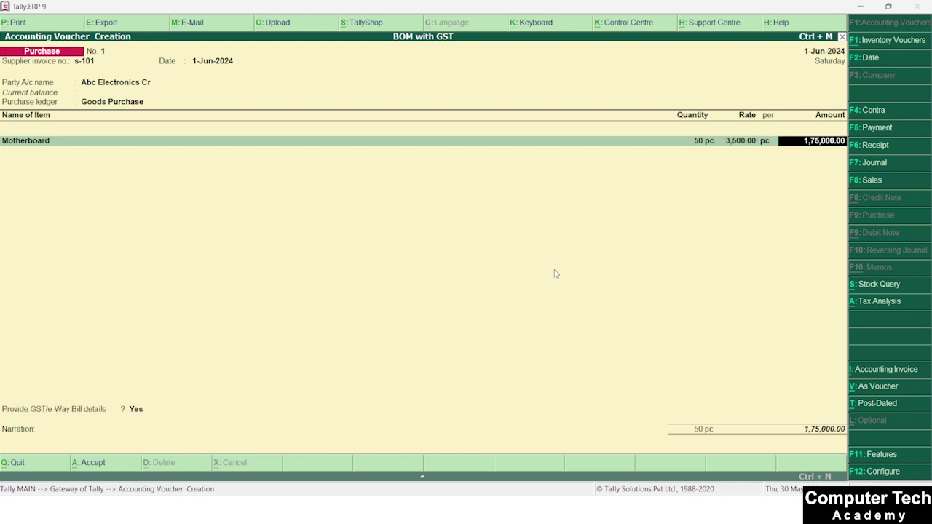
pyautogui.press('Return')
# - Create a new stock item named Cpu under Electronics with unit pc, no BOM components and GST Applicable
pyautogui.hotkey('alt', 'c')
pyautogui.write('C')
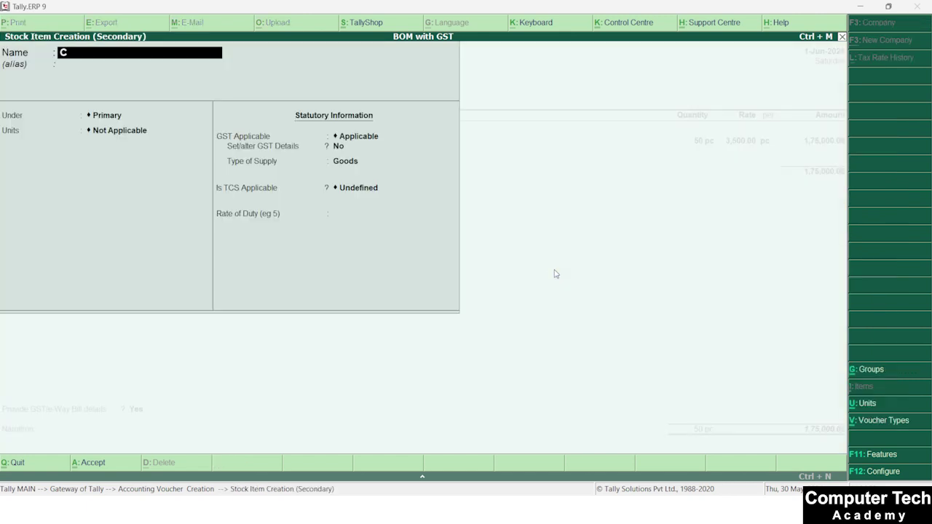
pyautogui.write('pu')
pyautogui.press('Return')
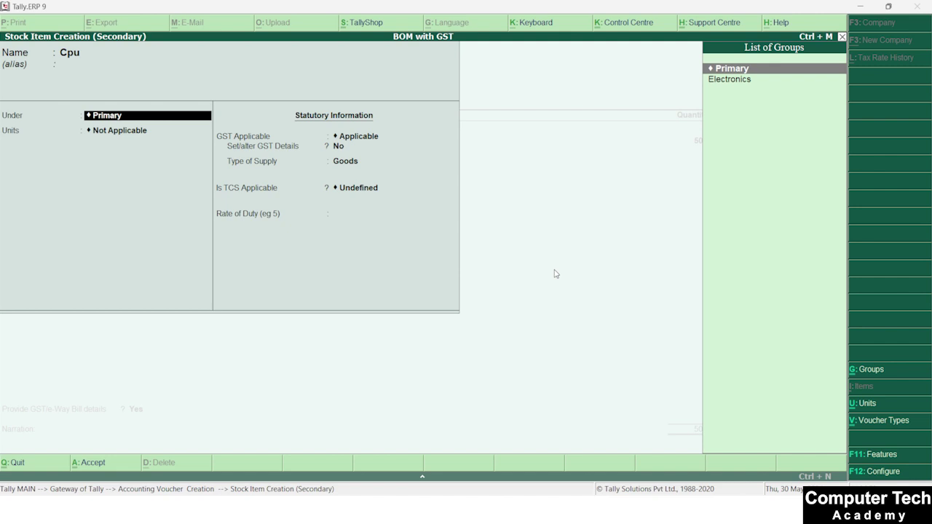
pyautogui.press('Down')
pyautogui.press('Return')
pyautogui.press('Down')
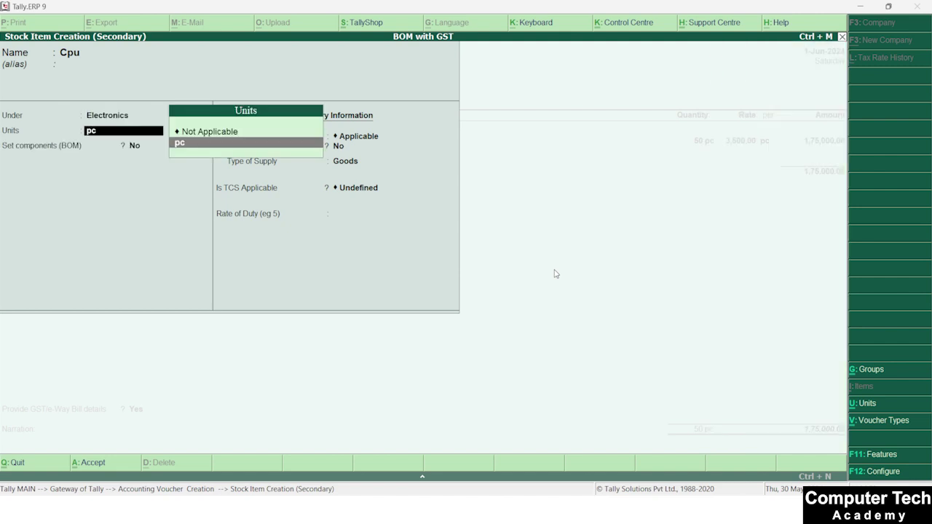
pyautogui.press('Return')
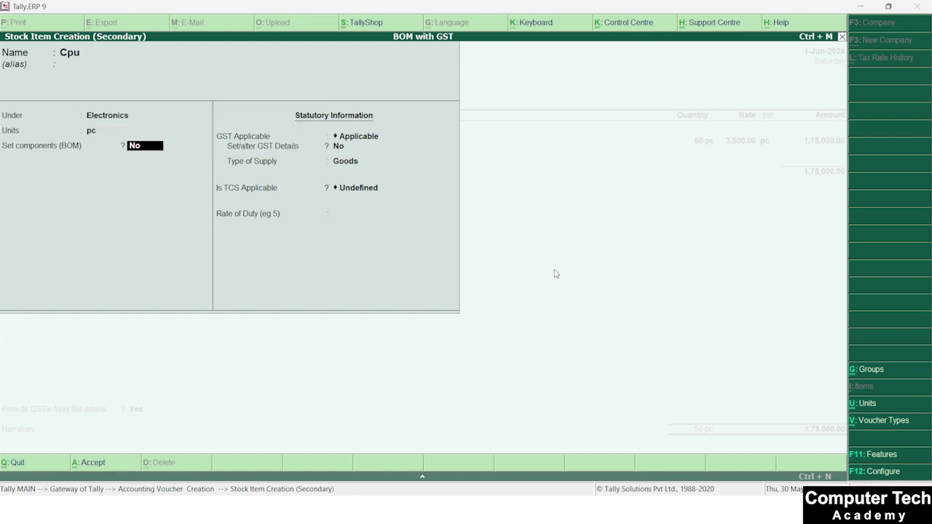
pyautogui.press('Return')
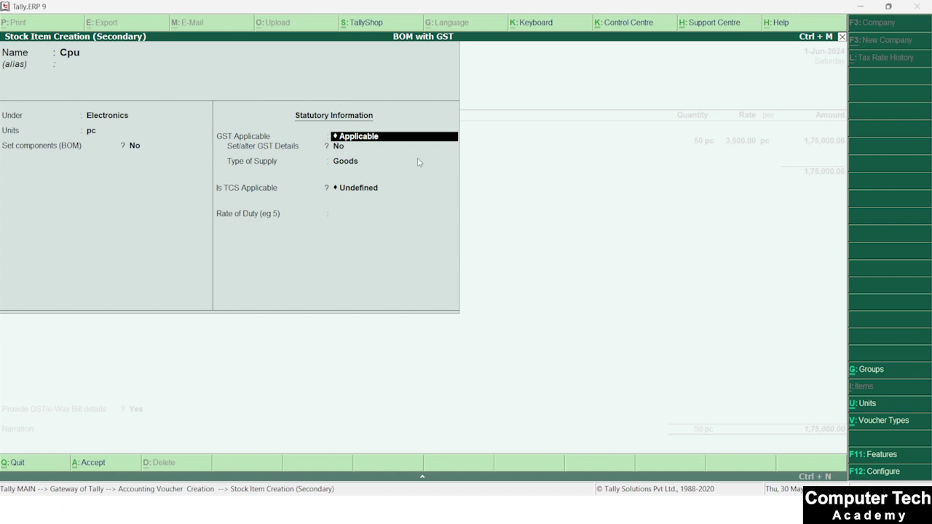
pyautogui.press('Return')
pyautogui.write('y')
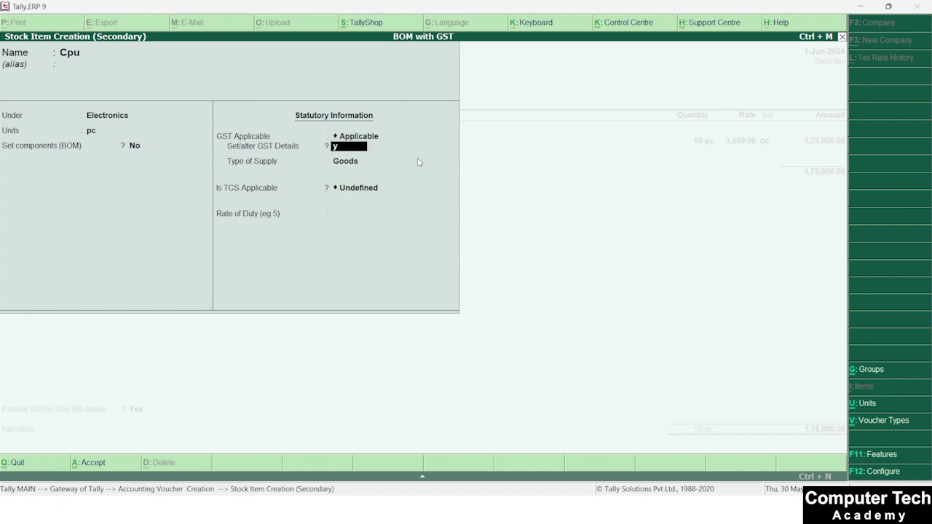
pyautogui.press('Return')
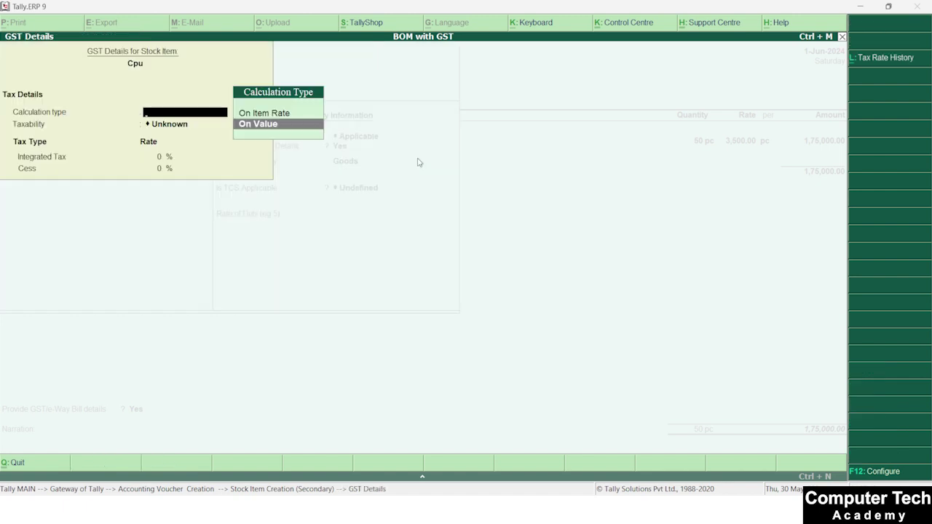
pyautogui.press('Escape')
pyautogui.press('y')
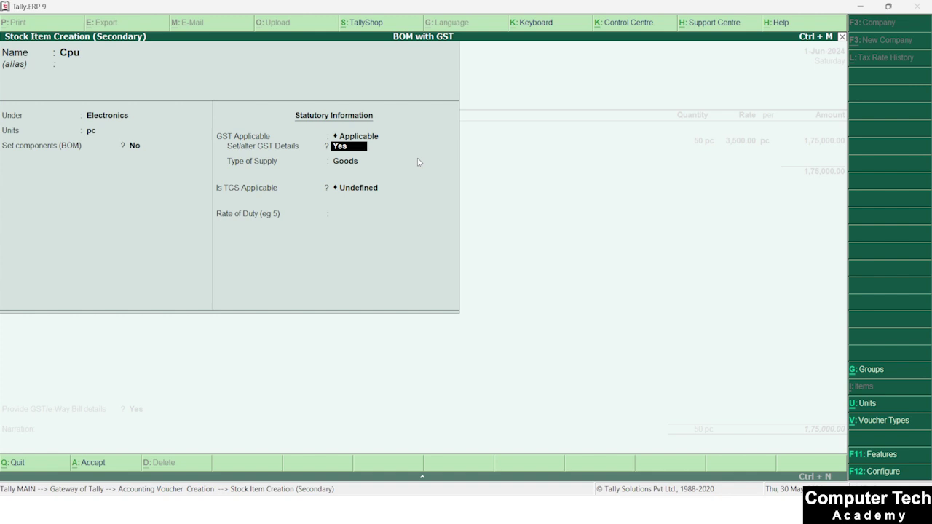
# - Set item-level GST details to No for Cpu, keep Goods as the supply type, and save the item
pyautogui.press('n')
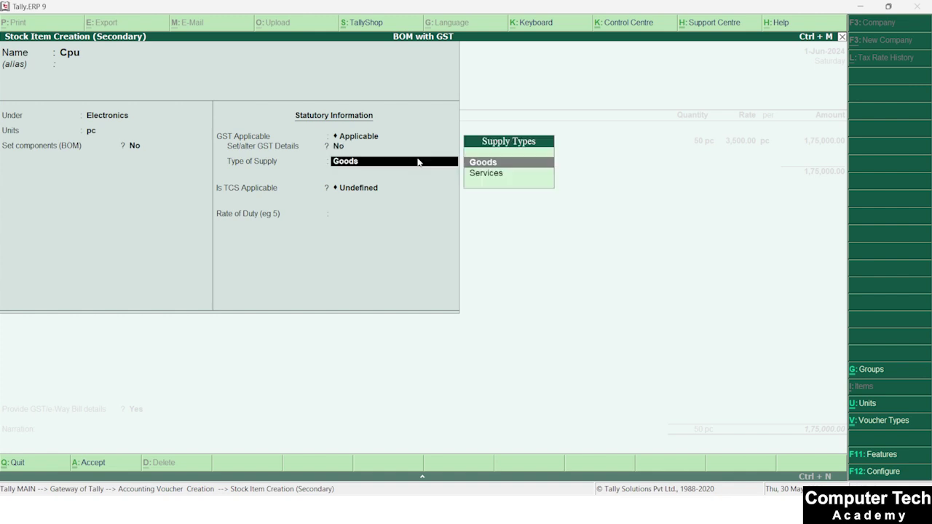
pyautogui.press('Return')
pyautogui.hotkey('ctrl', 'a')
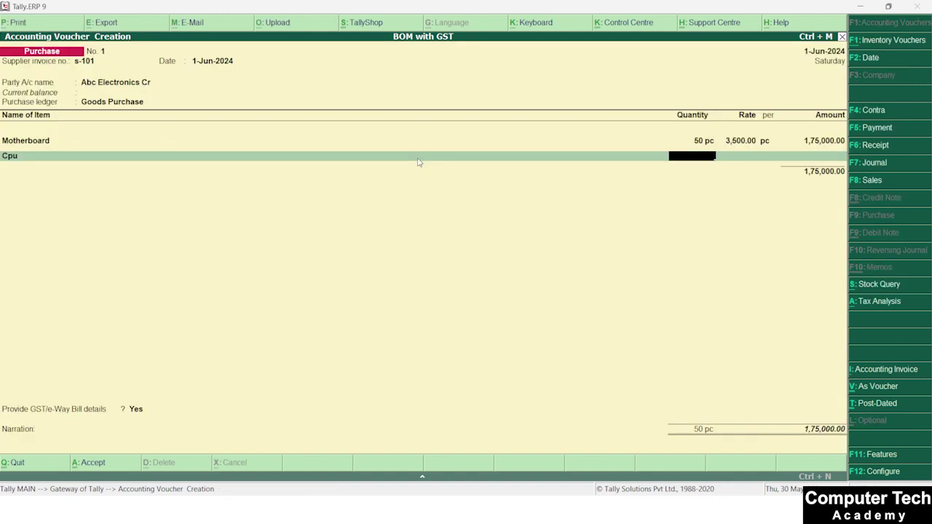
# - Look up Cpu in the raw materials list and enter quantity 50 pc at a rate of 1350 in the voucher
pyautogui.hotkey('alt', 'Tab')
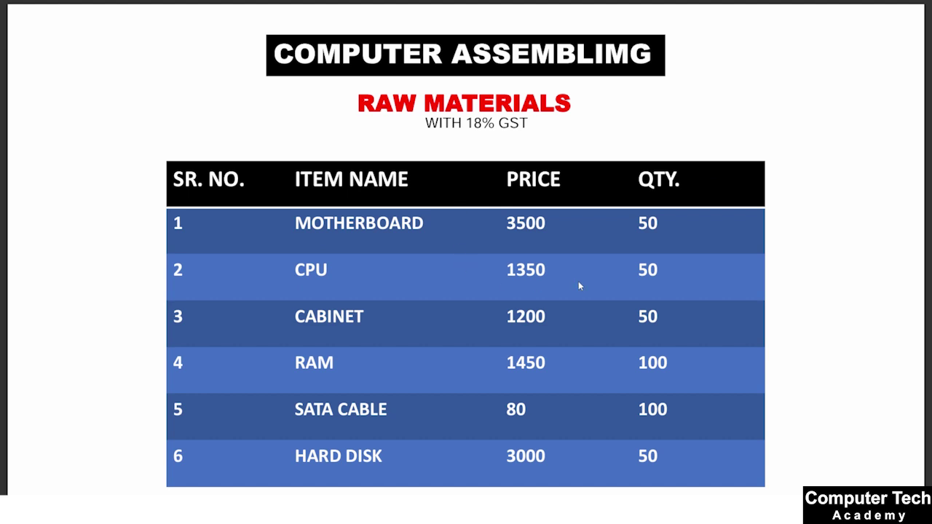
pyautogui.hotkey('alt', 'Tab')
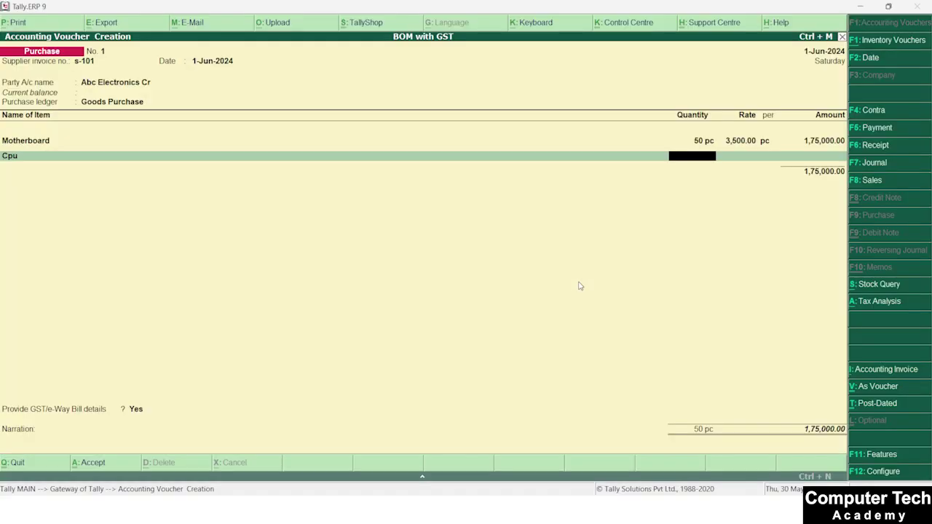
pyautogui.write('50')
pyautogui.press('Return')
pyautogui.write('1350')
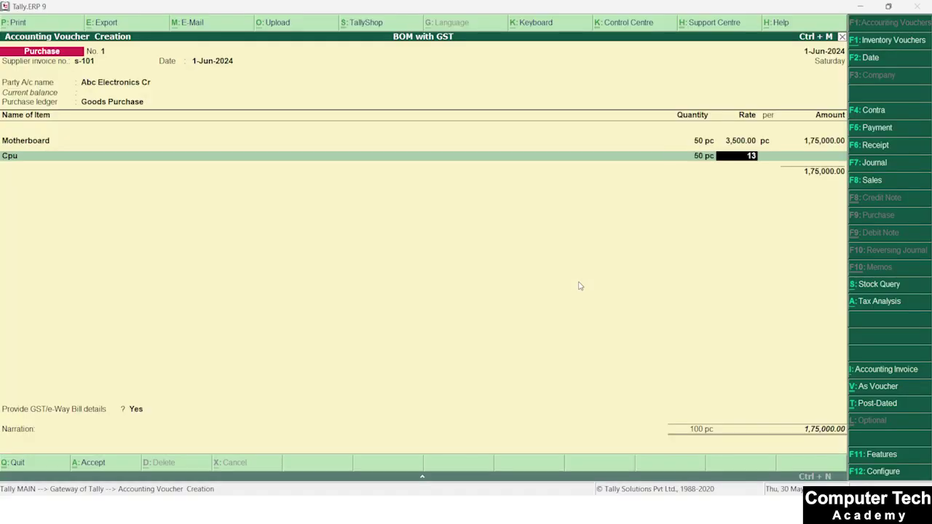
pyautogui.press('Return')
pyautogui.press('Return')
pyautogui.press('Return')
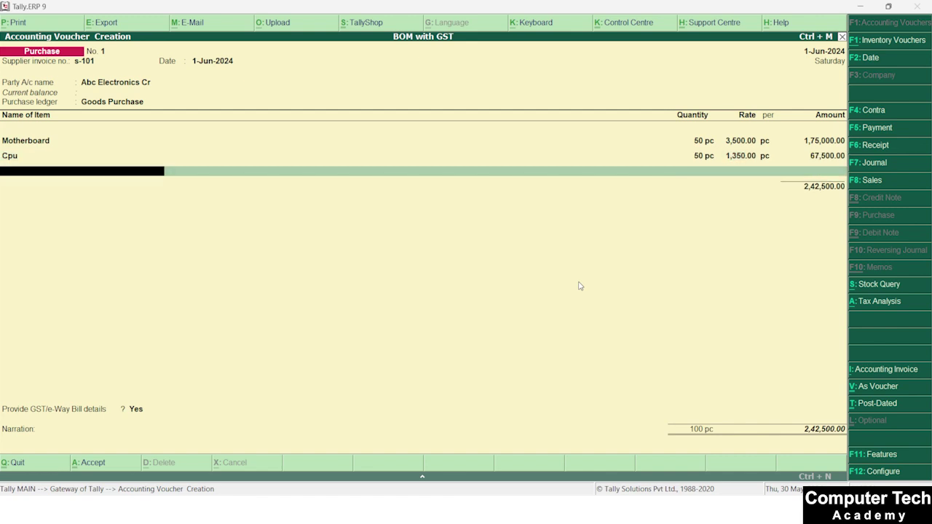
# - Create a new stock item named Cabinet under Electronics with unit pc and no BOM components, and save it
pyautogui.hotkey('alt', 'c')
pyautogui.write('Cabi')
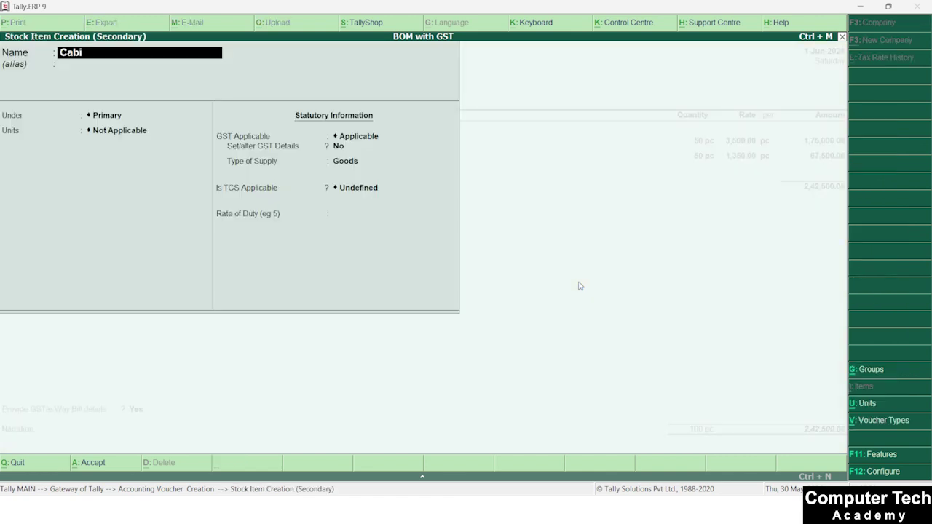
pyautogui.write('net')
pyautogui.press('Return')
pyautogui.press('Return')
pyautogui.press('Down')
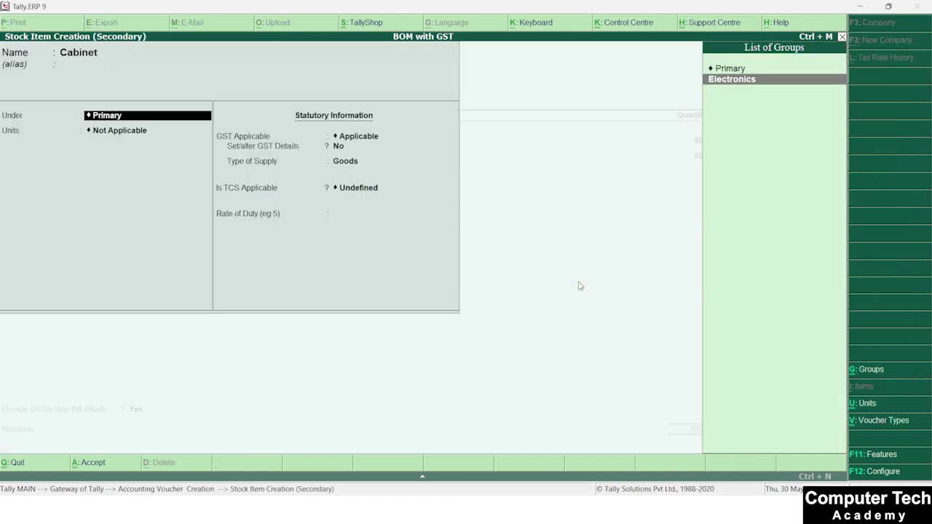
pyautogui.press('Return')
pyautogui.press('Return')
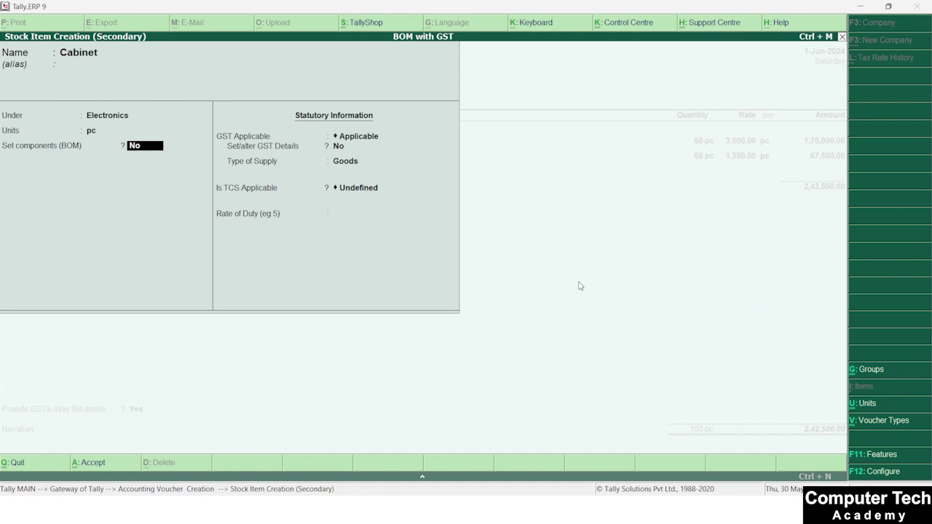
pyautogui.hotkey('ctrl', 'a')
# - Enter quantity 50 pc at a rate of 1200 for Cabinet in the voucher
pyautogui.write('1')
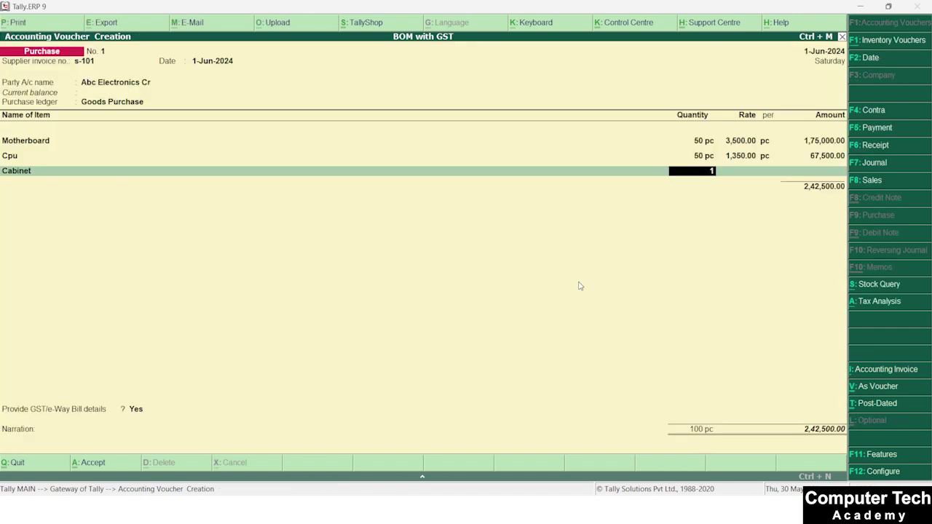
pyautogui.press('BackSpace')
pyautogui.write('50')
pyautogui.press('Return')
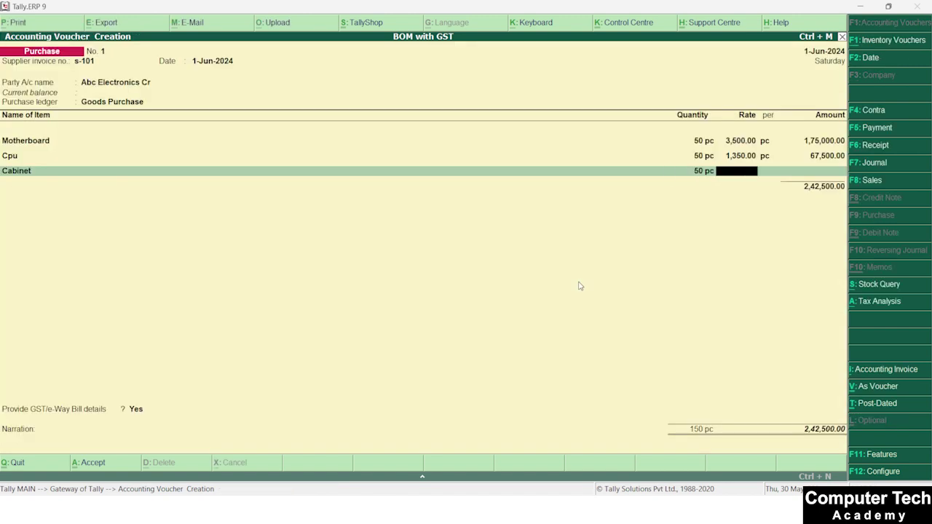
pyautogui.write('1,200')
pyautogui.press('Return')
pyautogui.press('Return')
pyautogui.press('Return')
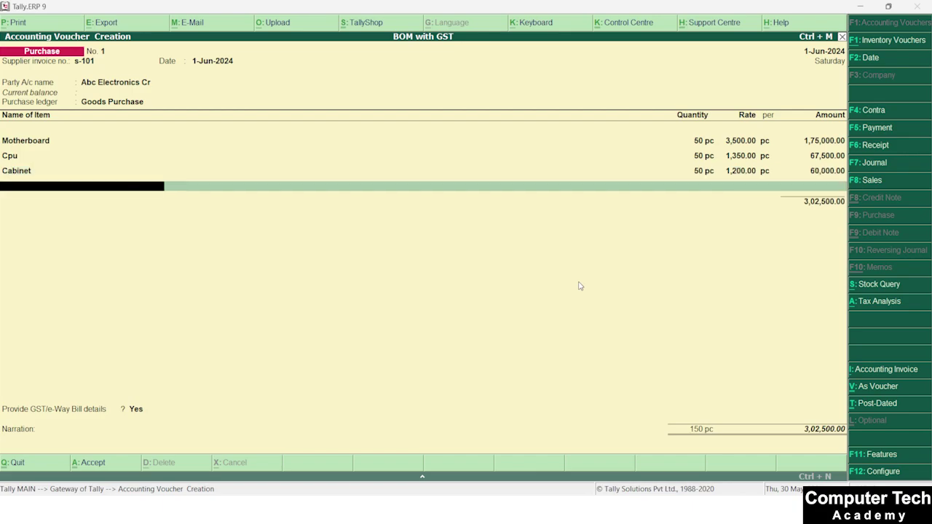
# - Look up the next raw material in the list and create the stock item RAM under Electronics with unit pc
pyautogui.hotkey('alt', 'Tab')
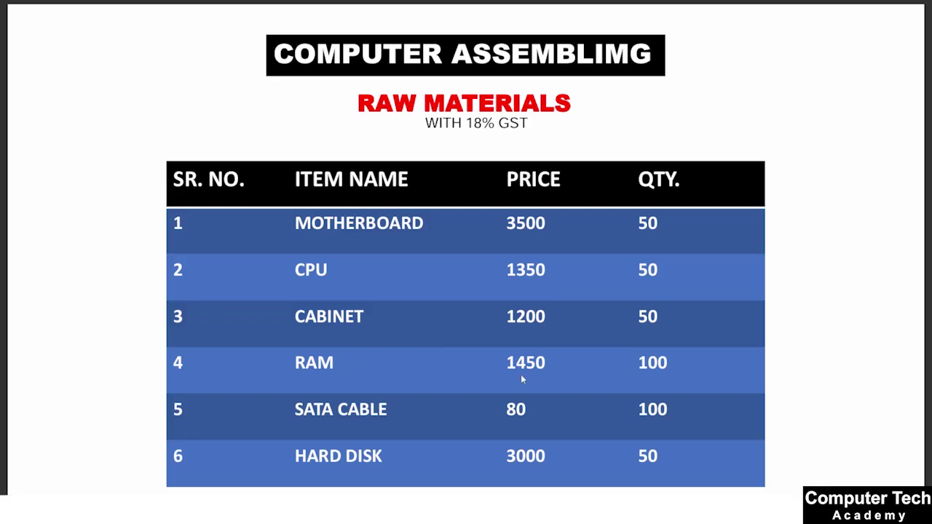
pyautogui.hotkey('alt', 'Tab')
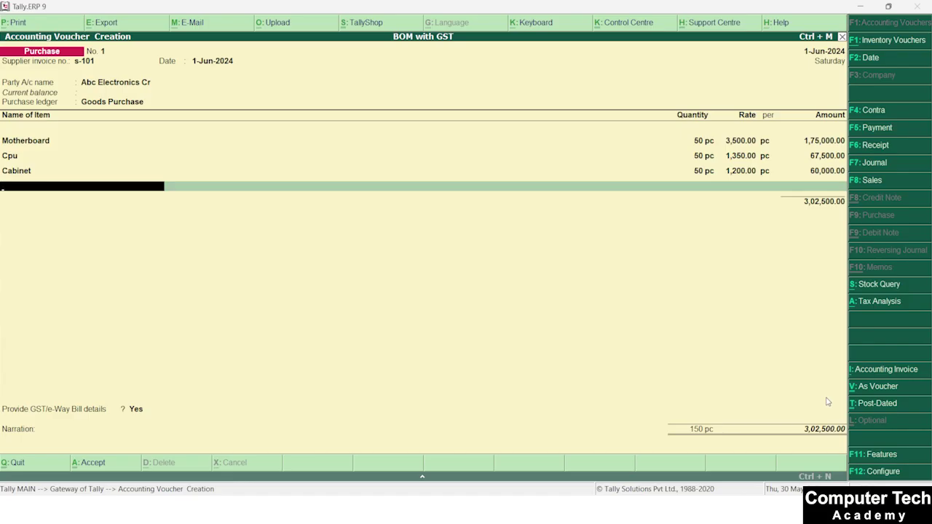
pyautogui.write('R')
pyautogui.press('BackSpace')
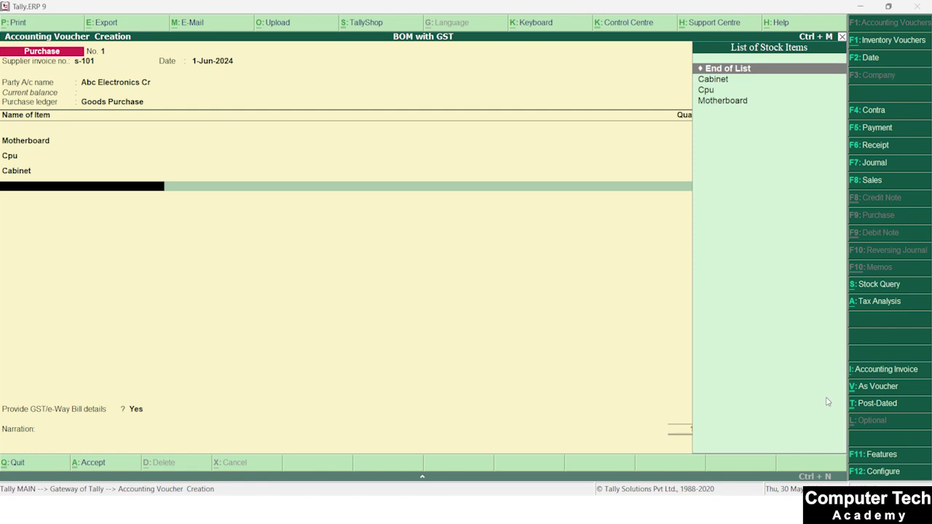
pyautogui.write('C')
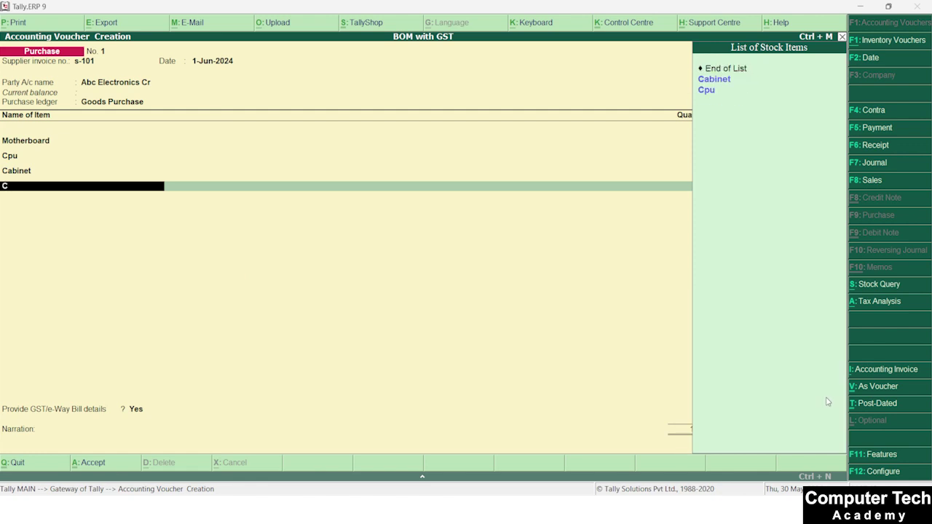
pyautogui.hotkey('alt', 'c')
pyautogui.write('RAM')
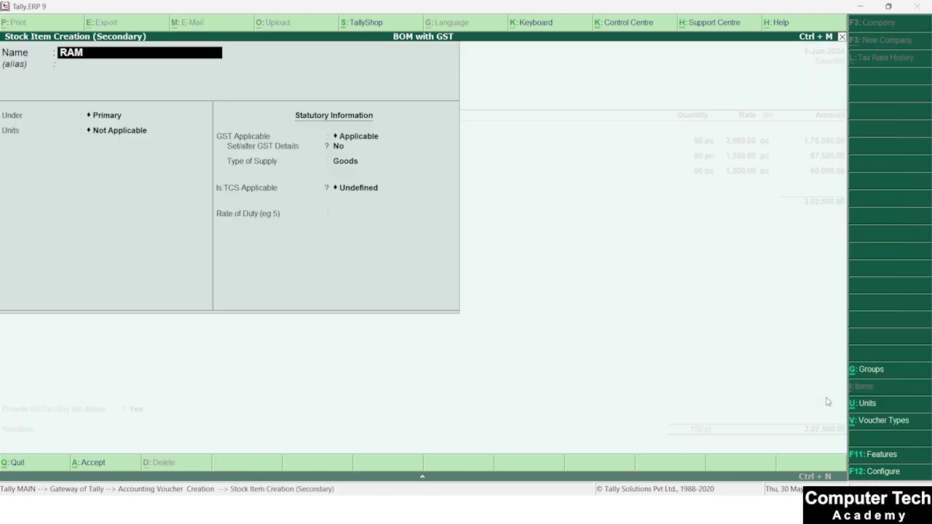
pyautogui.press('Return')
pyautogui.press('Return')
pyautogui.press('Down')
pyautogui.press('Return')
pyautogui.press('Down')
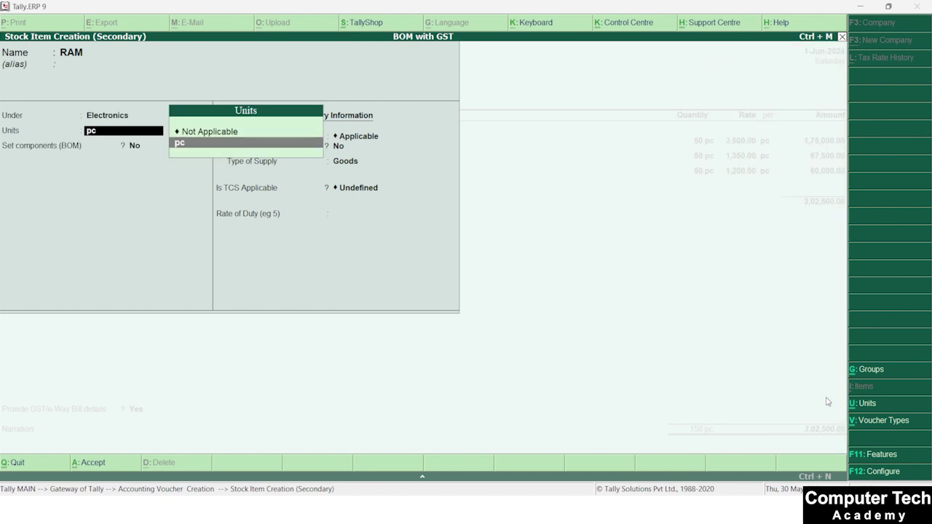
pyautogui.press('Return')
pyautogui.hotkey('ctrl', 'a')
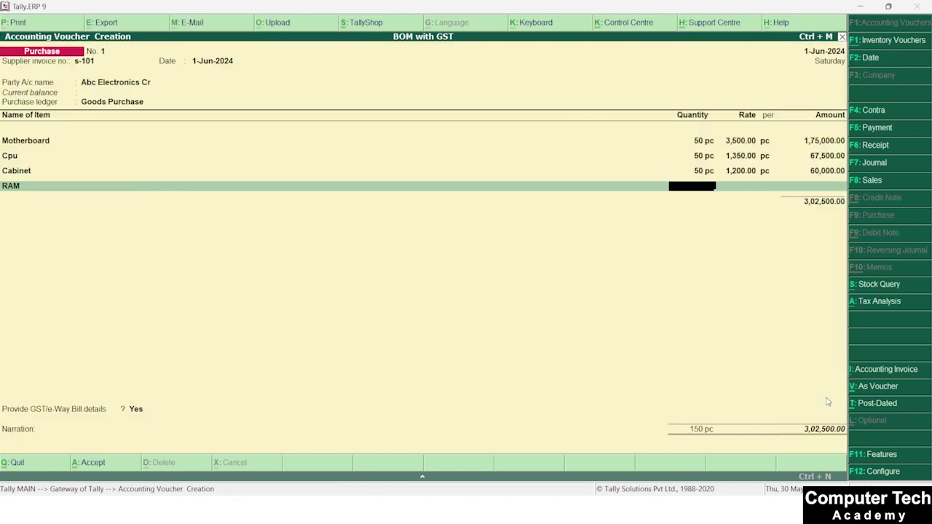
# - Enter quantity 100 pc at a rate of 1450 for RAM in the voucher
pyautogui.write('100')
pyautogui.press('Return')
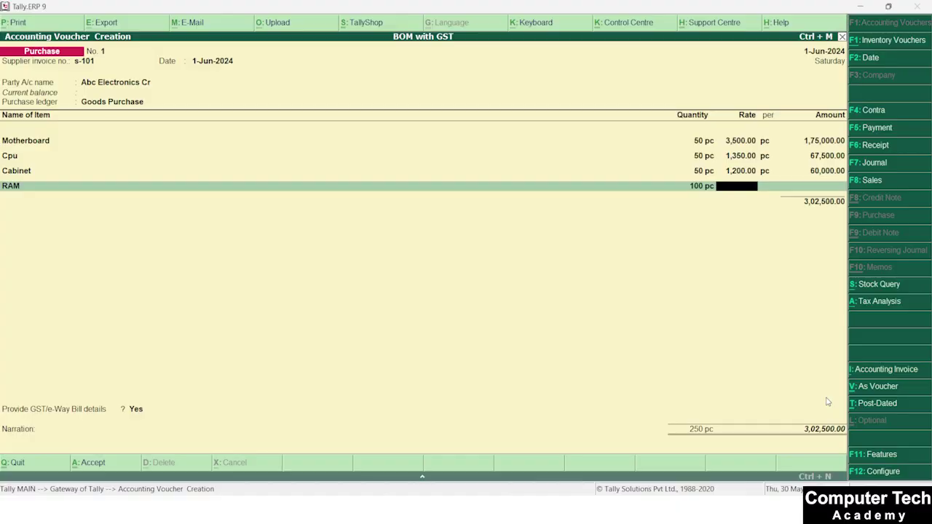
pyautogui.write('1,450')
pyautogui.press('Return')
pyautogui.press('Return')
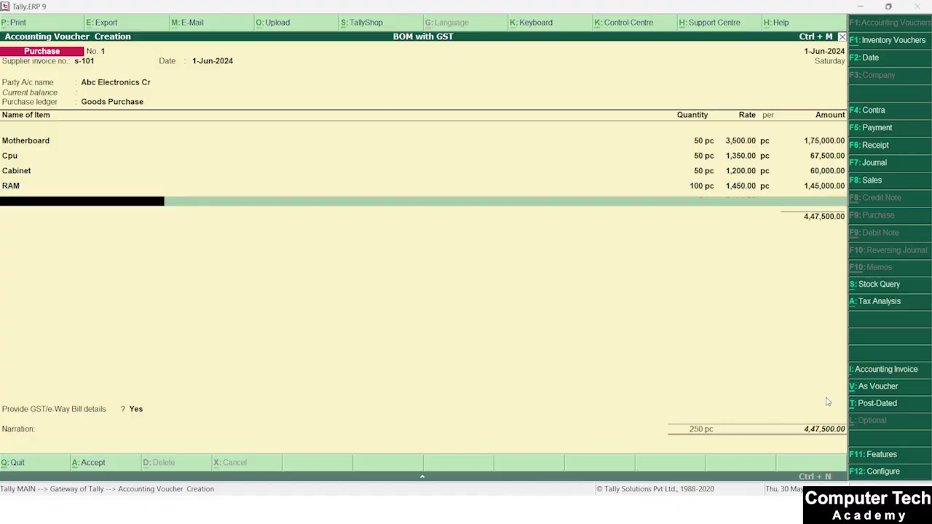
# - Create a new stock item named Sata Cable under Electronics with unit pc and no BOM components, and save it
pyautogui.hotkey('alt', 'c')
pyautogui.write('Sata c')
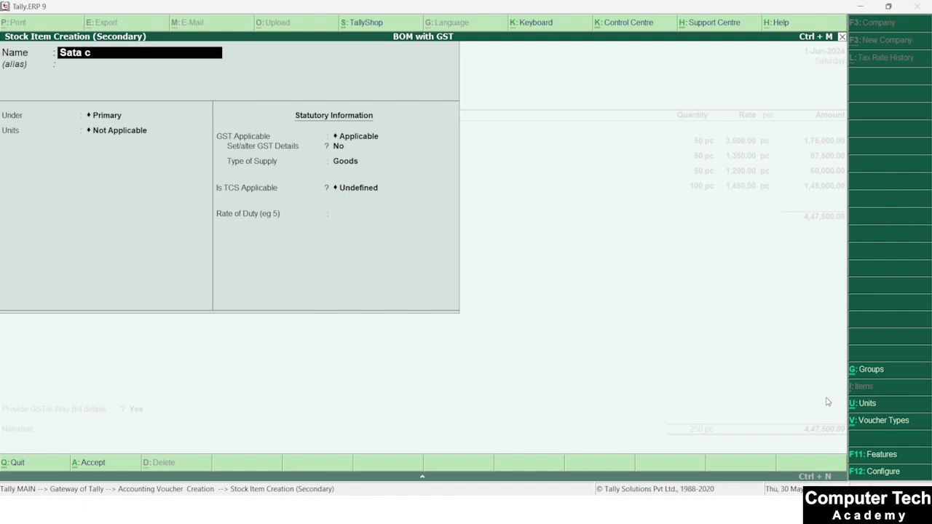
pyautogui.write('able')
pyautogui.press('Return')
pyautogui.press('Return')
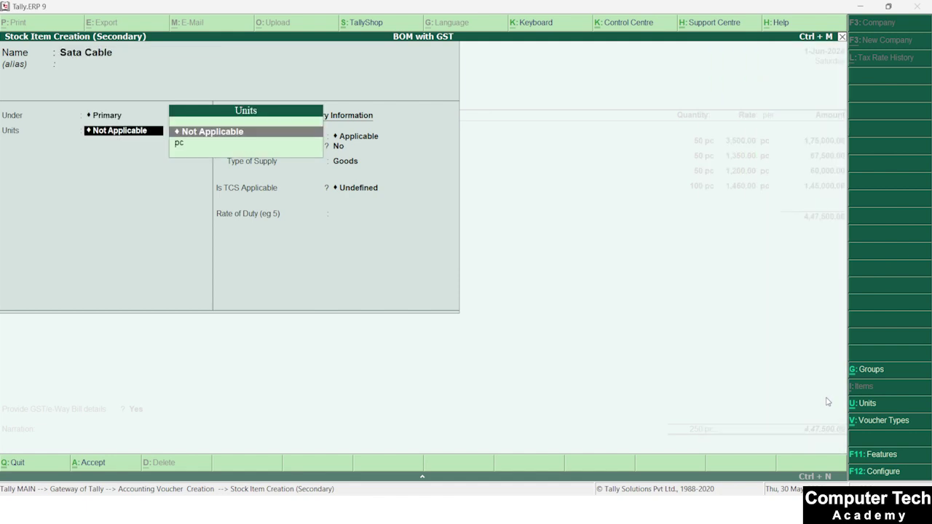
pyautogui.press('BackSpace')
pyautogui.press('Down')
pyautogui.press('Return')
pyautogui.press('Down')
pyautogui.press('Return')
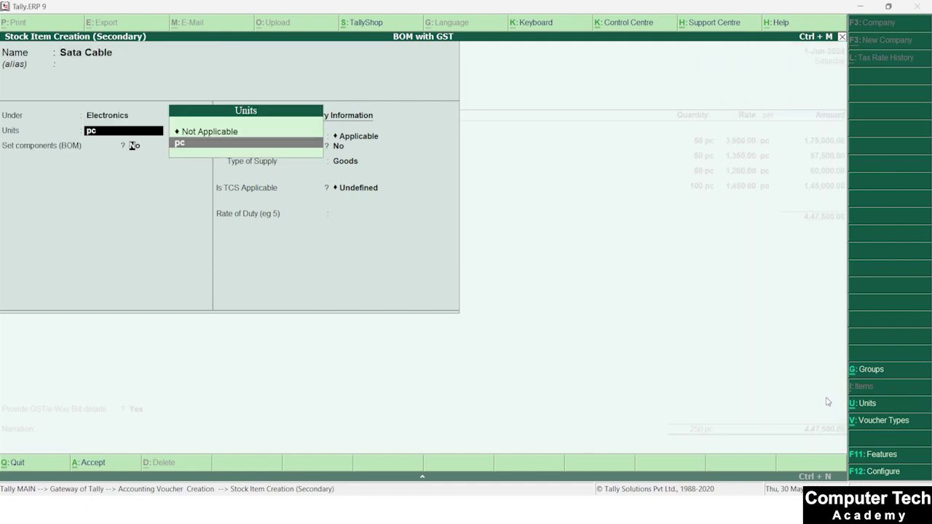
pyautogui.hotkey('ctrl', 'a')
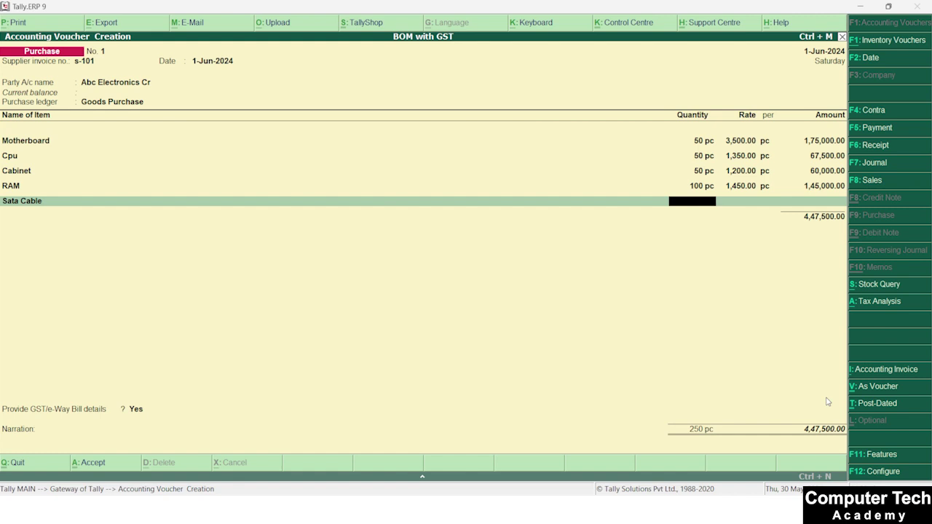
# - Enter quantity 100 pc at a rate of 80 for Sata Cable in the voucher
pyautogui.write('10')
pyautogui.press('Return')
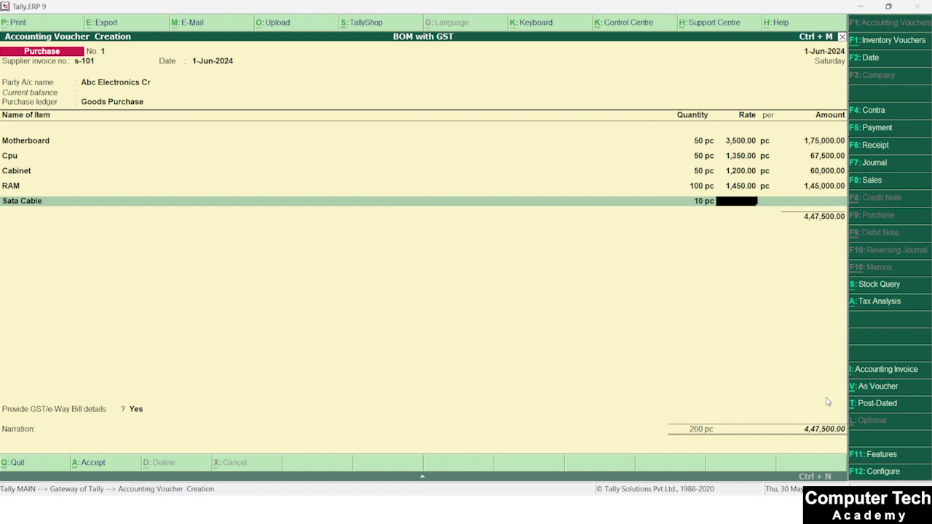
pyautogui.press('BackSpace')
pyautogui.write('100')
pyautogui.press('Return')
pyautogui.write('80')
pyautogui.press('Return')
pyautogui.press('Return')
pyautogui.press('Return')
# - Create a new stock item named Hard Disk under Electronics with unit pc and no BOM components, and save it
pyautogui.hotkey('alt', 'c')
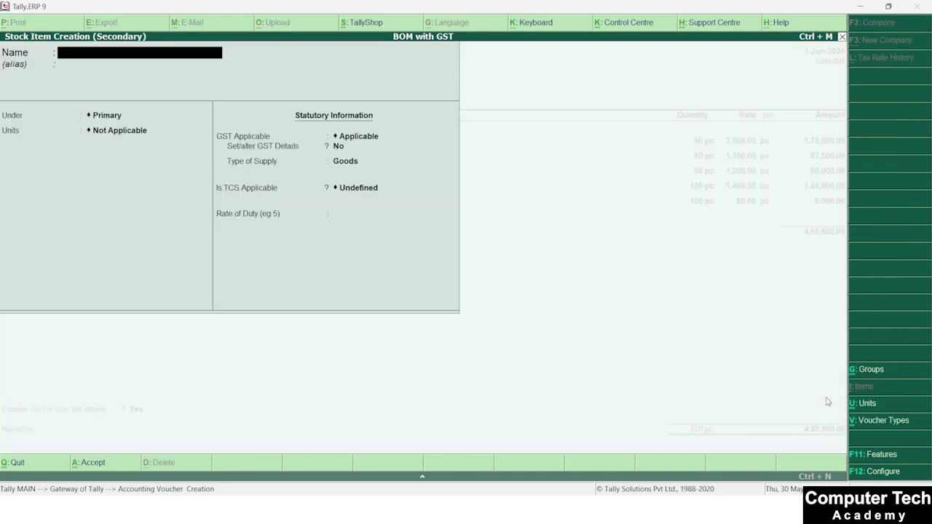
pyautogui.write('Hard d')
pyautogui.write('isk')
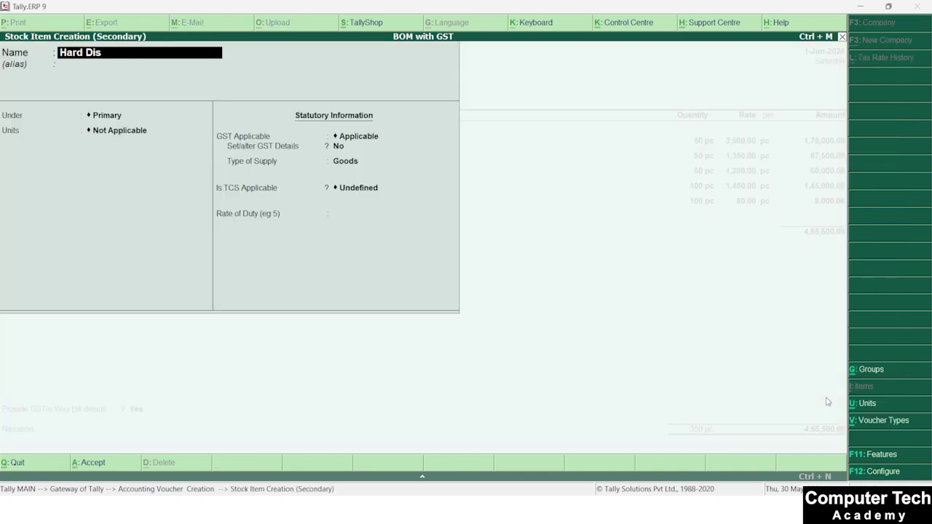
pyautogui.press('Return')
pyautogui.press('Return')
pyautogui.press('Return')
pyautogui.press('BackSpace')
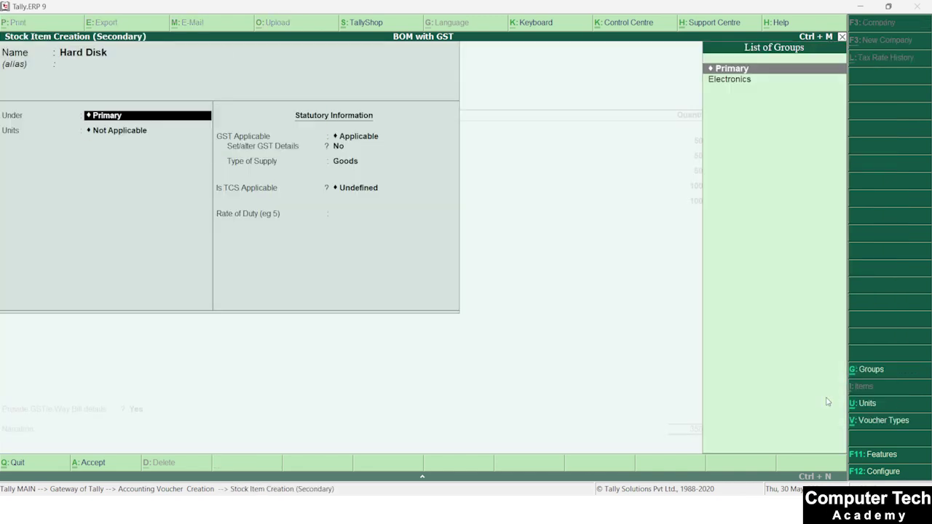
pyautogui.press('Down')
pyautogui.press('Return')
pyautogui.press('Up')
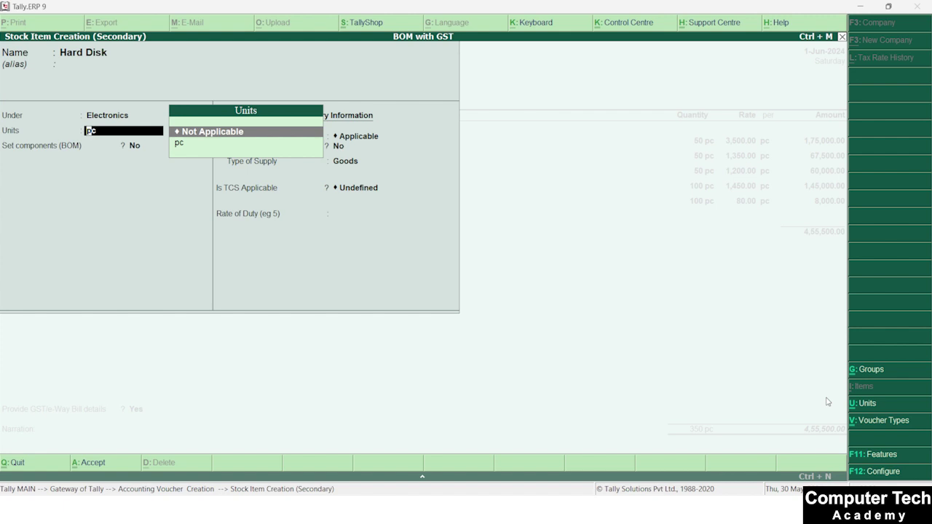
pyautogui.press('Down')
pyautogui.press('Return')
pyautogui.hotkey('ctrl', 'a')
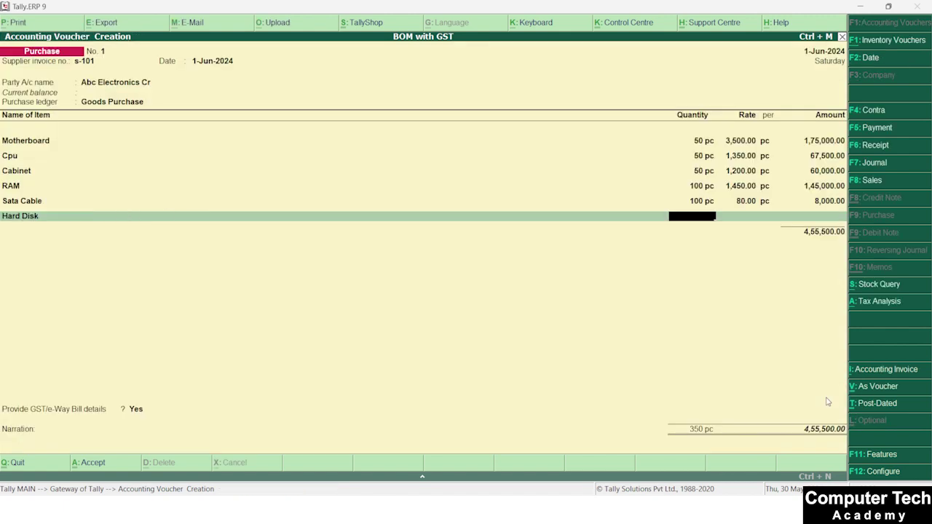
# - Enter quantity 50 pc at a rate of 3000 for Hard Disk in the voucher
pyautogui.write('50')
pyautogui.press('Return')
pyautogui.write('3000')
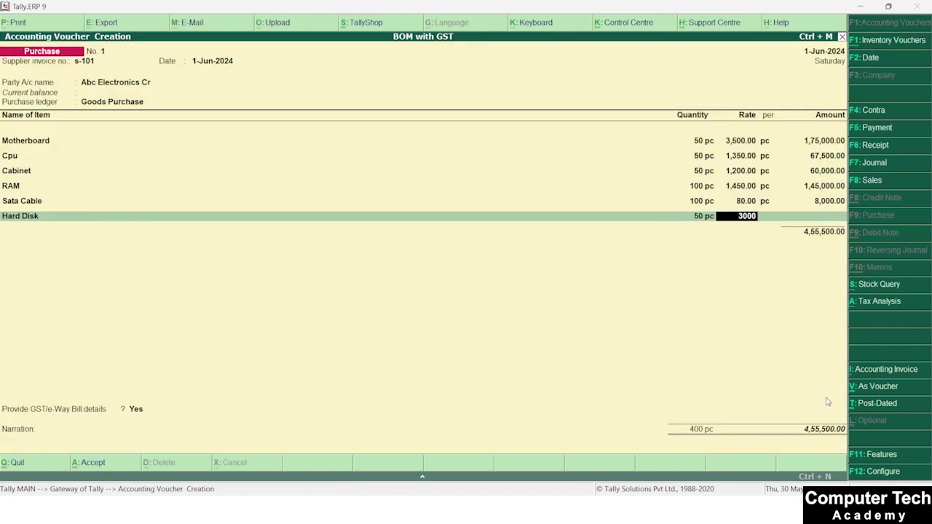
pyautogui.press('Return')
# - Check the GST rate in the raw materials list, then end the item entries and add the IGST ledger below them
pyautogui.hotkey('alt', 'Tab')
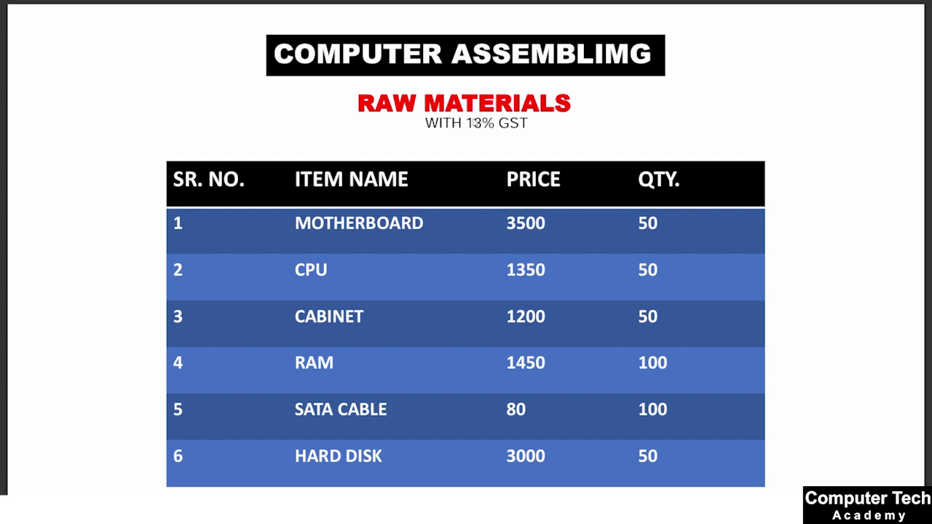
pyautogui.hotkey('alt', 'Tab')
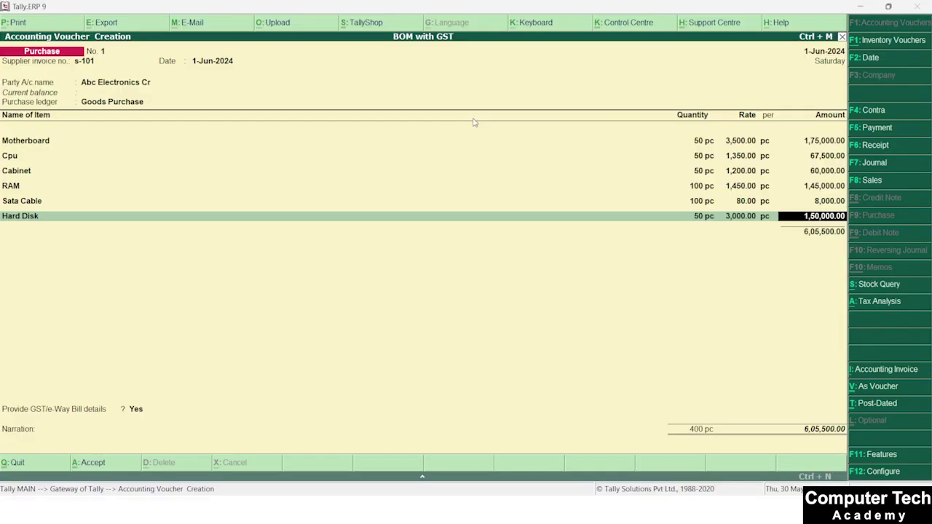
pyautogui.press('Return')
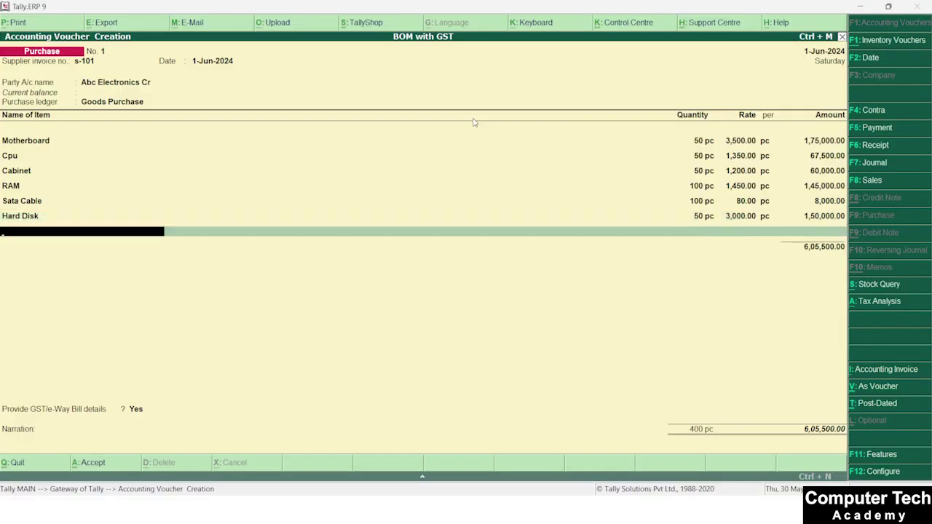
pyautogui.press('Return')
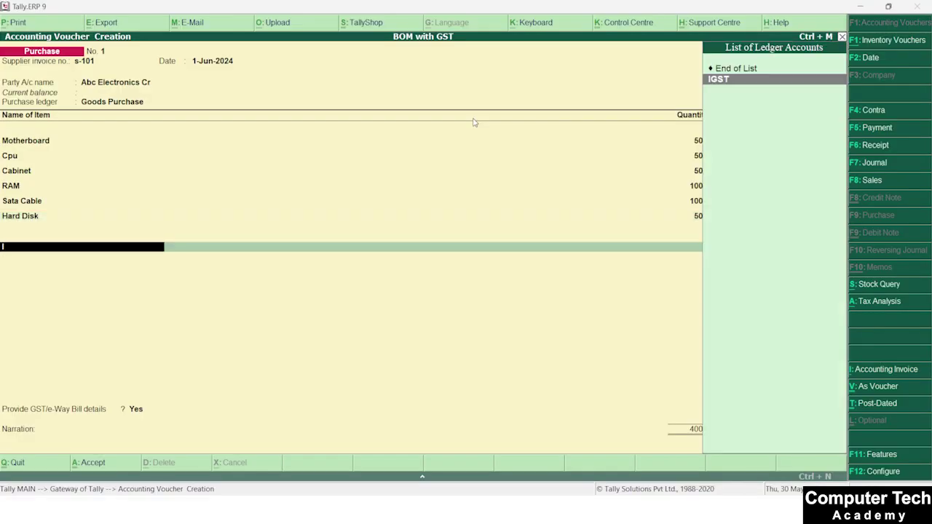
pyautogui.press('Return')
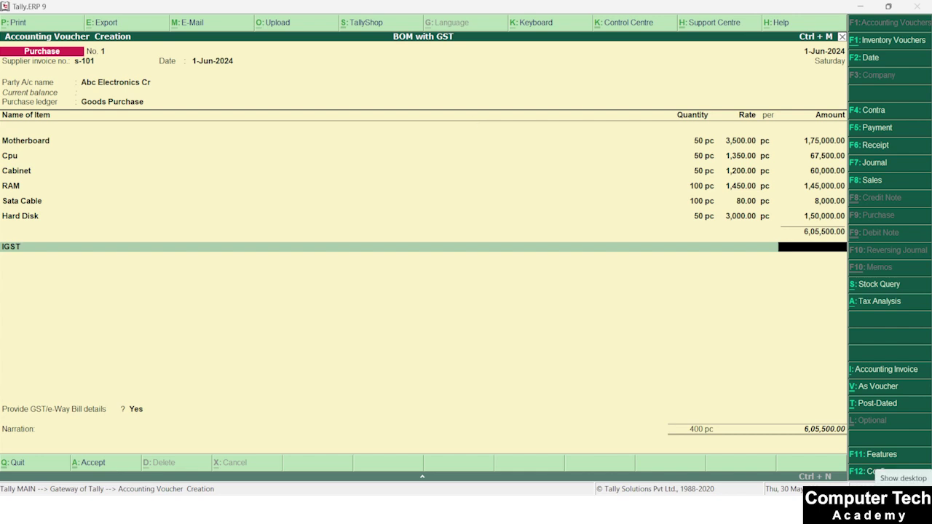
# - Go back to the voucher's party account, set the Abc Electronics Cr ledger's state to Delhi, and save the ledger
pyautogui.press('BackSpace')
pyautogui.press('BackSpace')
pyautogui.press('BackSpace')
pyautogui.press('BackSpace')
pyautogui.press('BackSpace')
pyautogui.press('BackSpace')
pyautogui.press('BackSpace')
pyautogui.press('BackSpace')
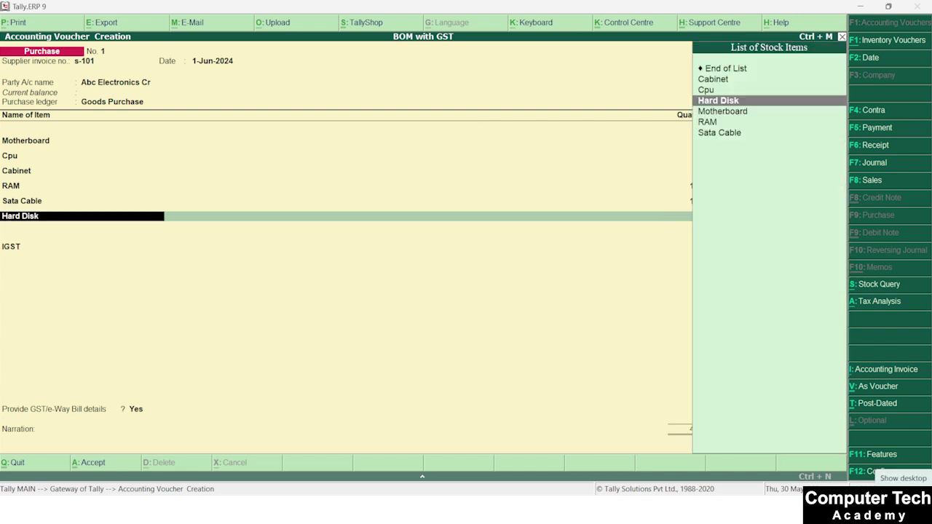
pyautogui.press('BackSpace')
pyautogui.press('BackSpace')
pyautogui.press('BackSpace')
pyautogui.press('BackSpace')
pyautogui.press('BackSpace')
pyautogui.press('BackSpace')
pyautogui.press('BackSpace')
pyautogui.press('BackSpace')
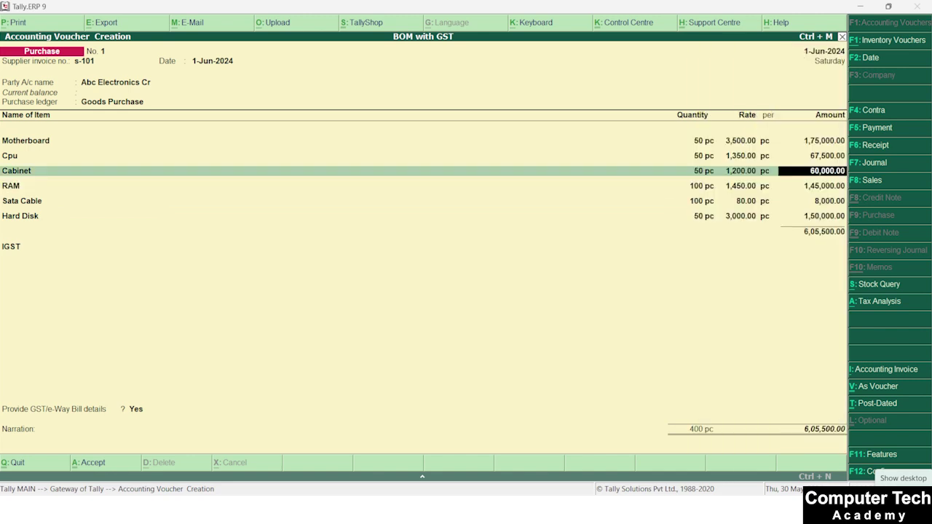
pyautogui.press('BackSpace')
pyautogui.press('BackSpace')
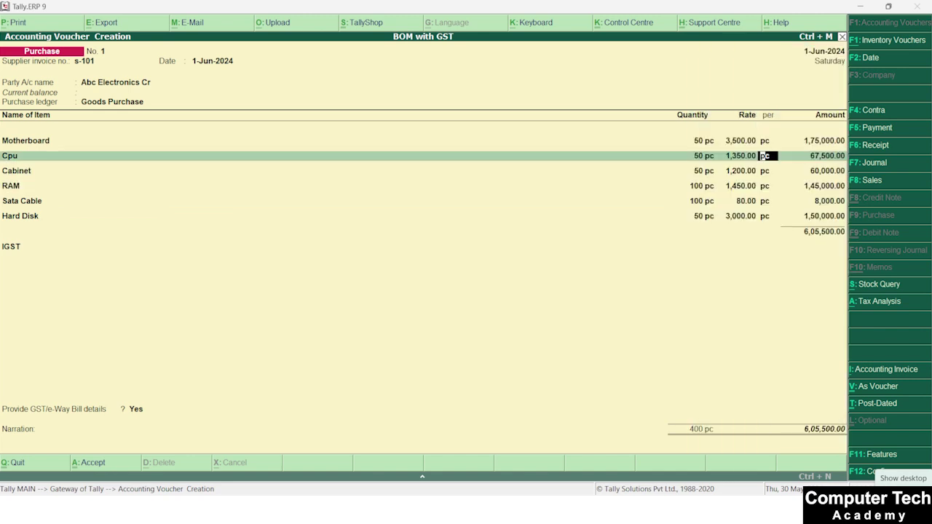
pyautogui.press('BackSpace')
pyautogui.press('BackSpace')
pyautogui.press('BackSpace')
pyautogui.press('BackSpace')
pyautogui.press('BackSpace')
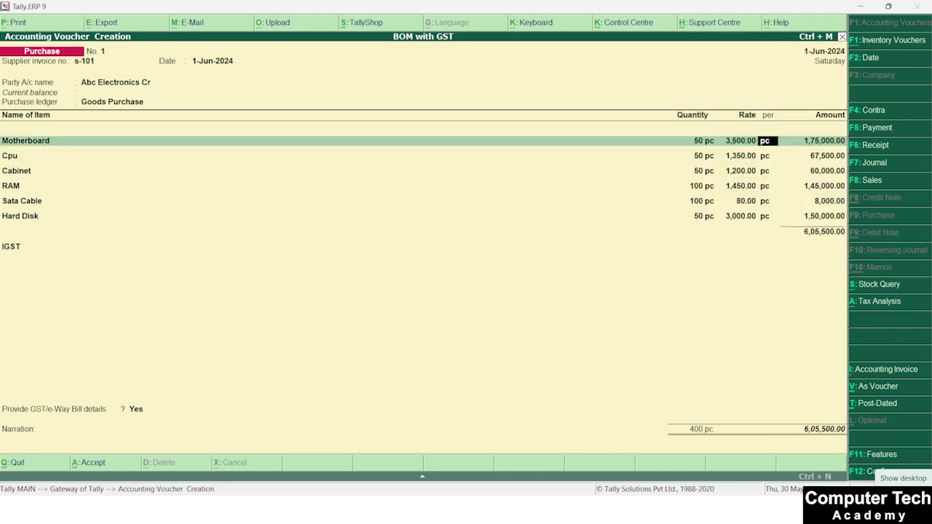
pyautogui.press('BackSpace')
pyautogui.press('BackSpace')
pyautogui.press('BackSpace')
pyautogui.press('BackSpace')
pyautogui.press('BackSpace')
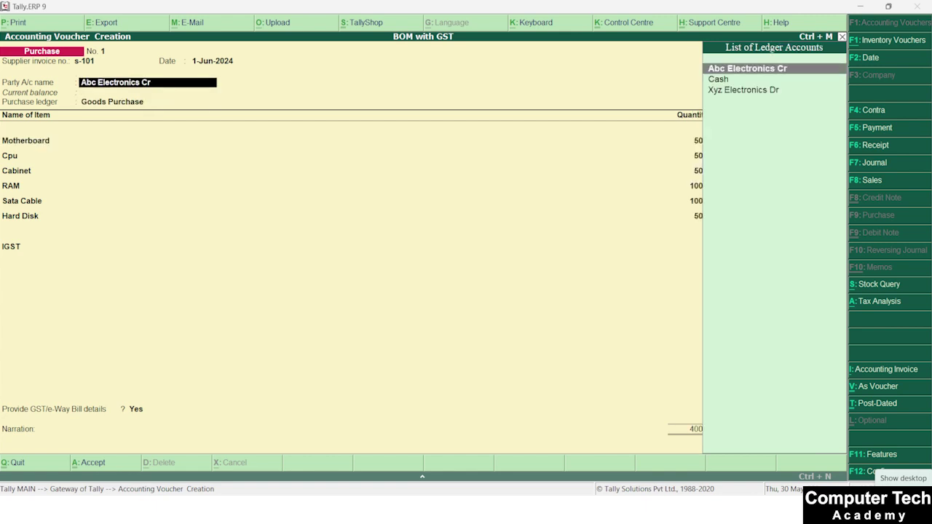
pyautogui.hotkey('ctrl', 'Return')
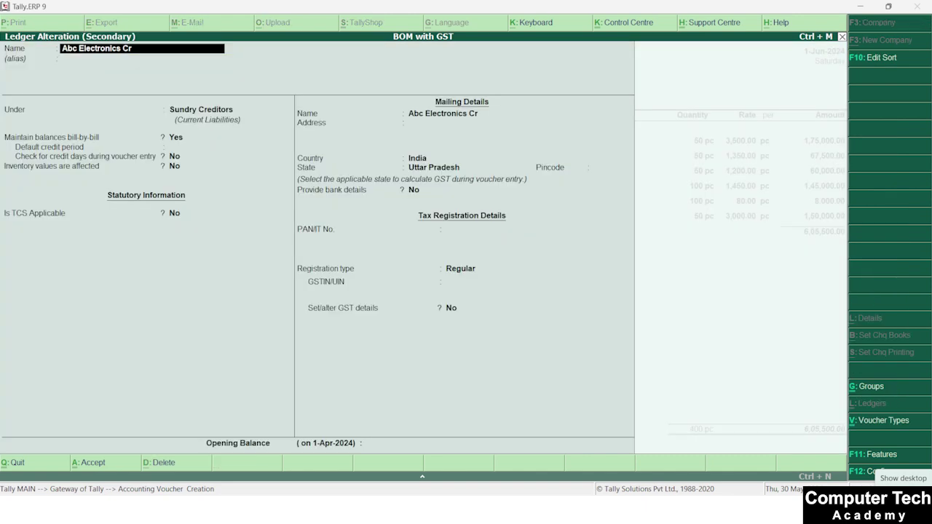
pyautogui.press('Return')
pyautogui.press('Return')
pyautogui.press('Return')
pyautogui.press('Return')
pyautogui.press('Return')
pyautogui.press('Return')
pyautogui.press('Return')
pyautogui.press('Return')
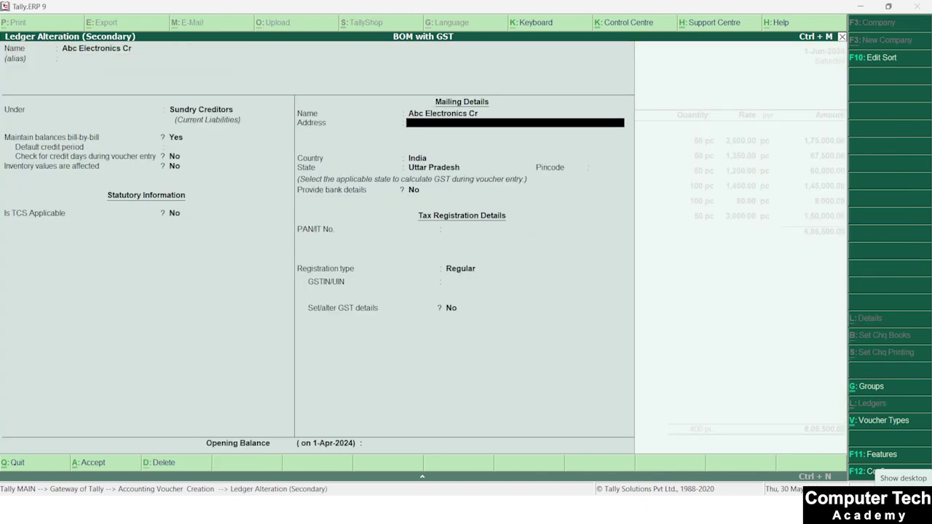
pyautogui.write('Del')
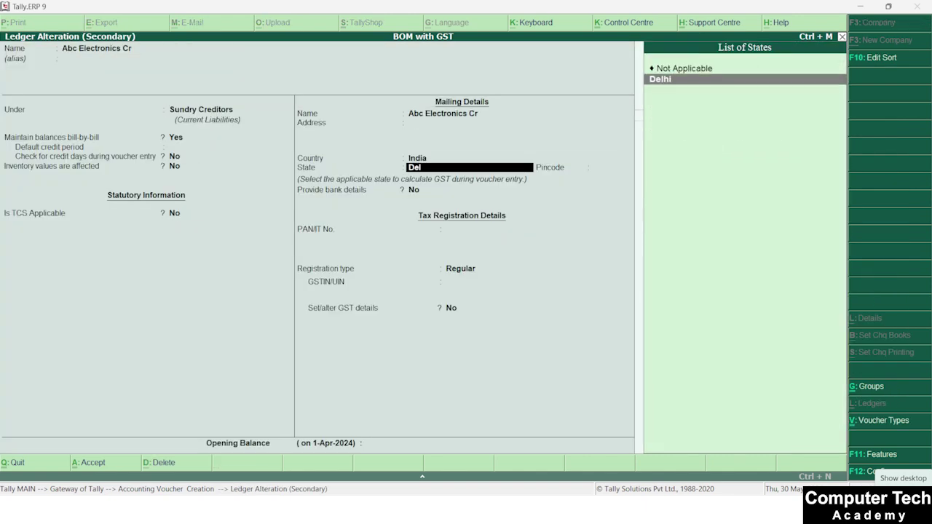
pyautogui.press('Return')
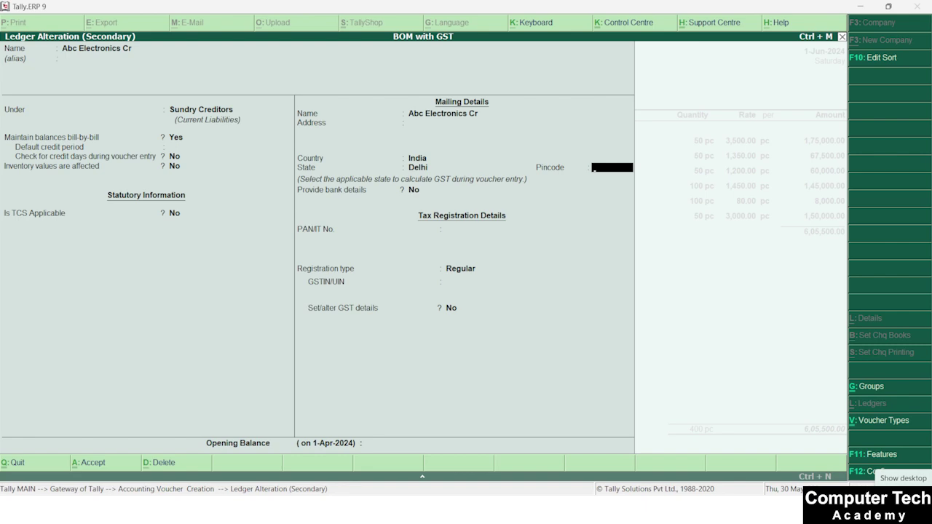
pyautogui.hotkey('ctrl', 'a')
# - Step forward again through the voucher's party, Goods Purchase ledger and all six item lines to calculate the IGST amount
pyautogui.press('Return')
pyautogui.press('Return')
pyautogui.press('Return')
pyautogui.press('Return')
pyautogui.press('Return')
pyautogui.press('Return')
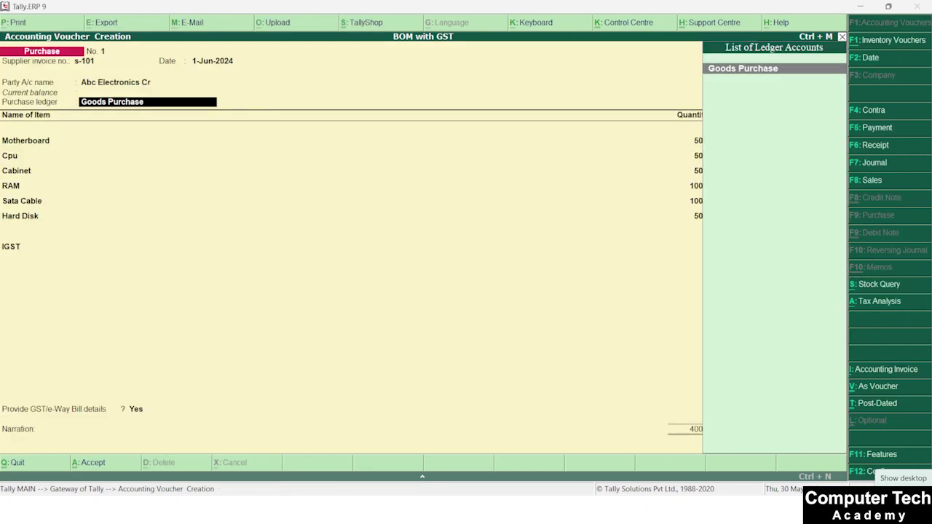
pyautogui.press('Return')
pyautogui.press('Return')
pyautogui.press('Return')
pyautogui.press('Return')
pyautogui.press('Return')
pyautogui.press('Return')
pyautogui.press('Return')
pyautogui.press('Return')
pyautogui.press('Return')
pyautogui.press('Return')
pyautogui.press('Return')
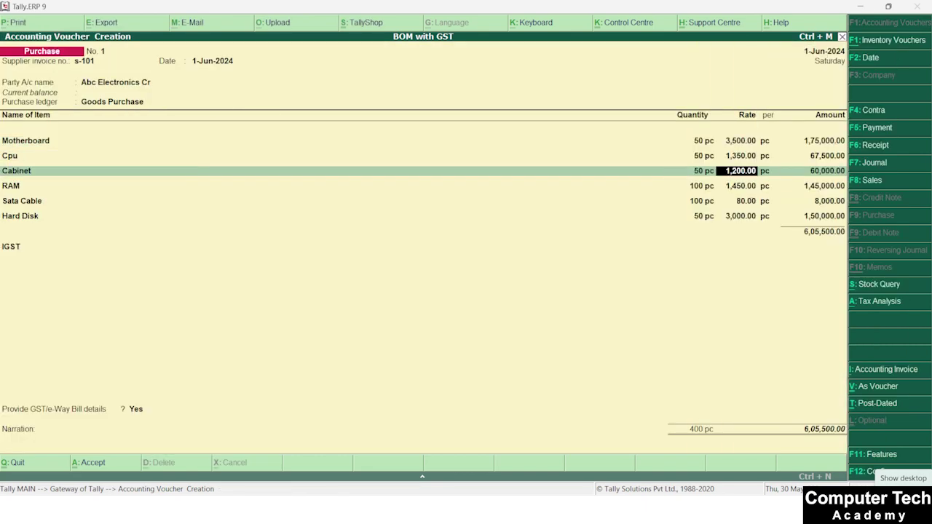
pyautogui.press('Return')
pyautogui.press('Return')
pyautogui.press('Return')
pyautogui.press('Return')
pyautogui.press('Return')
pyautogui.press('Return')
pyautogui.press('Return')
pyautogui.press('Return')
pyautogui.press('Return')
pyautogui.press('Return')
pyautogui.press('Return')
pyautogui.press('Return')
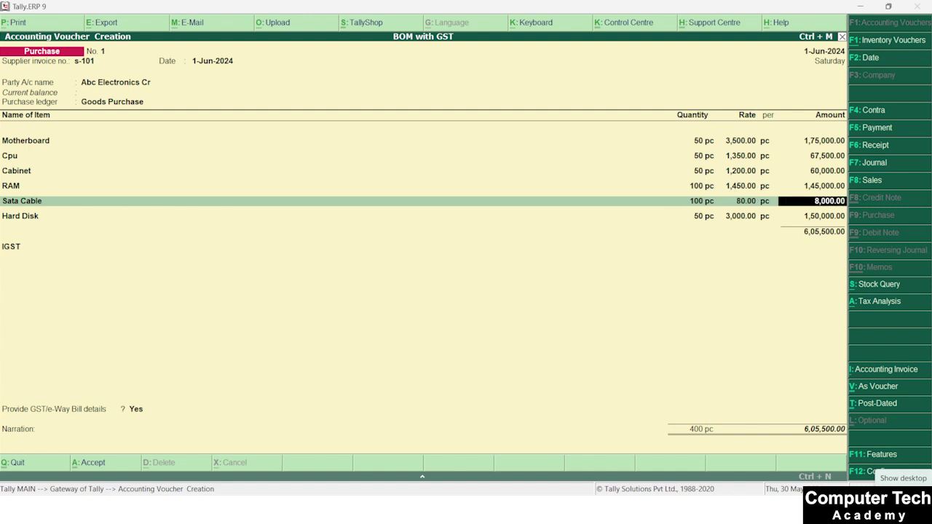
pyautogui.press('Return')
pyautogui.press('Return')
pyautogui.press('Return')
pyautogui.press('Return')
pyautogui.press('Return')
pyautogui.press('Return')
pyautogui.press('Return')
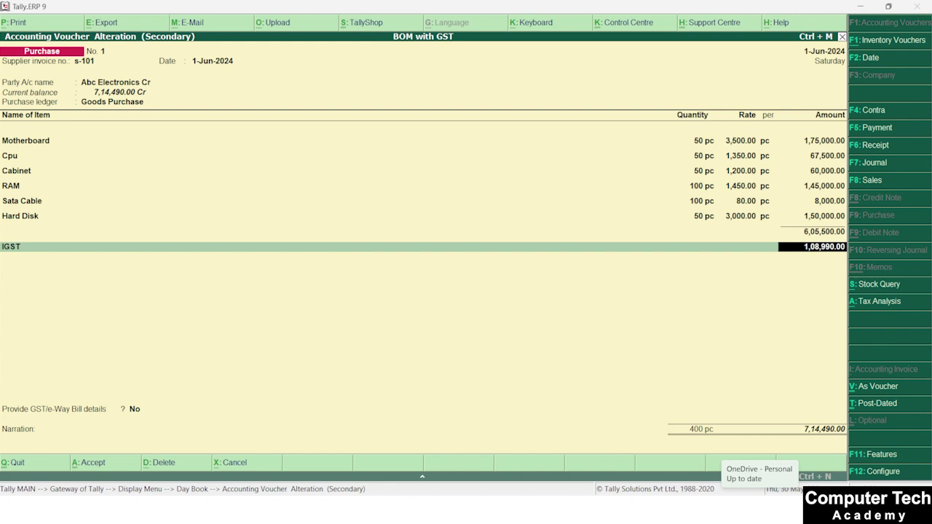
# - Accept the purchase voucher with its IGST line and a blank narration, and leave the Day Book
pyautogui.press('Return')
pyautogui.press('Return')
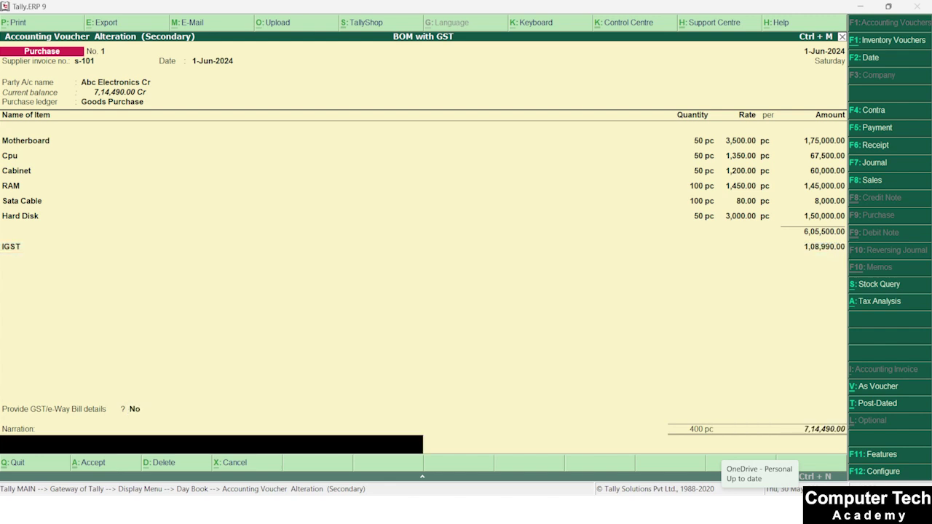
pyautogui.press('Return')
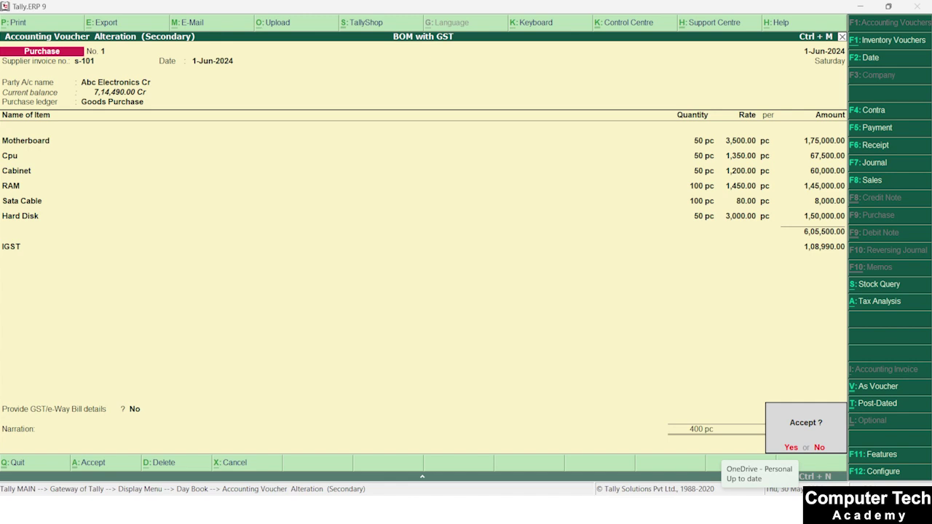
pyautogui.press('Return')
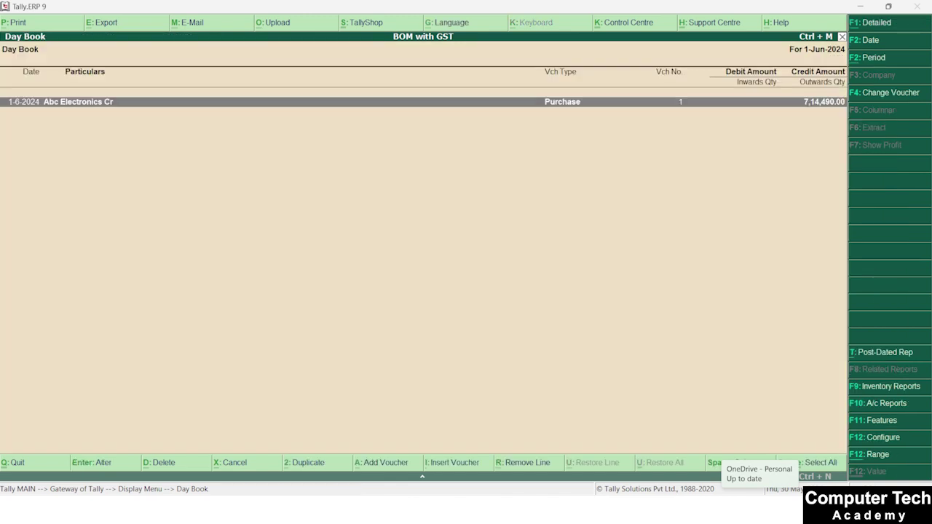
pyautogui.press('Escape')
pyautogui.press('Escape')
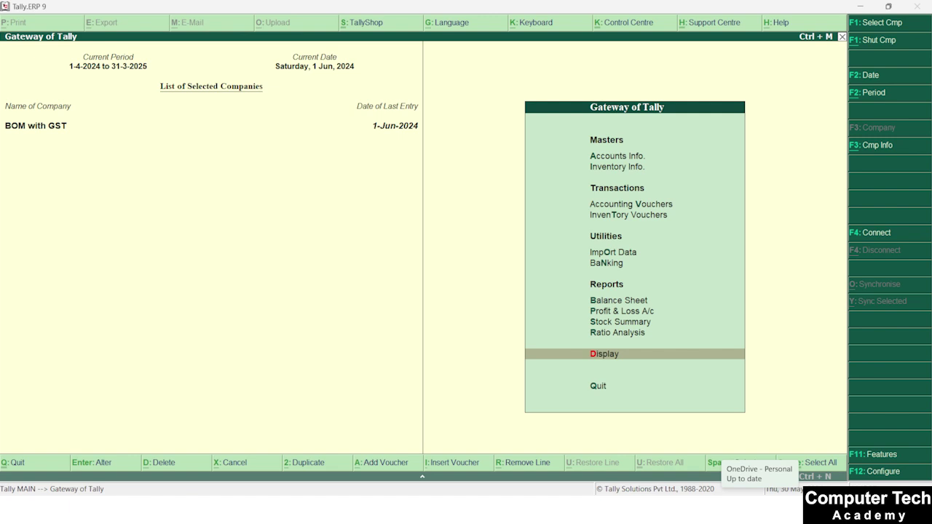
# - Examine the Balance Sheet's current assets, drilling through Closing Stock to the Electronics items' quantities, rates and values
pyautogui.press('b')
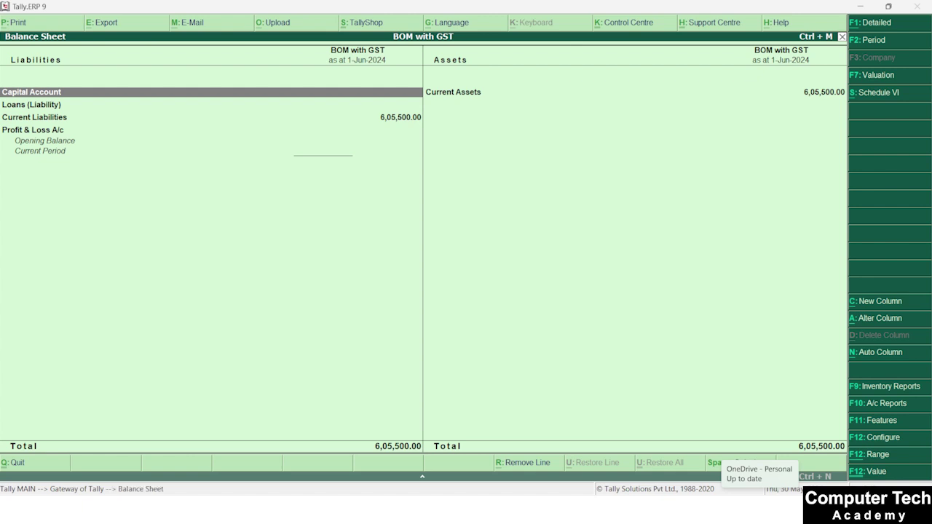
pyautogui.click(453, 92)
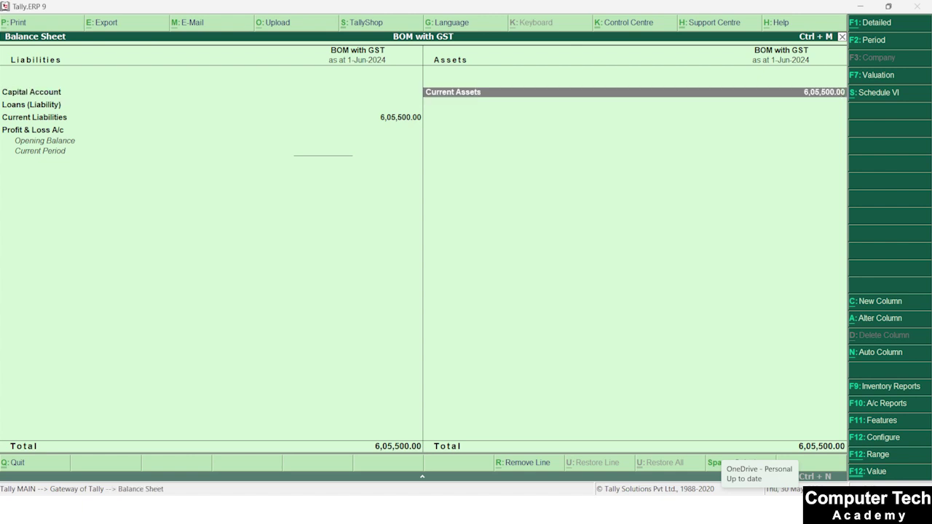
pyautogui.press('Return')
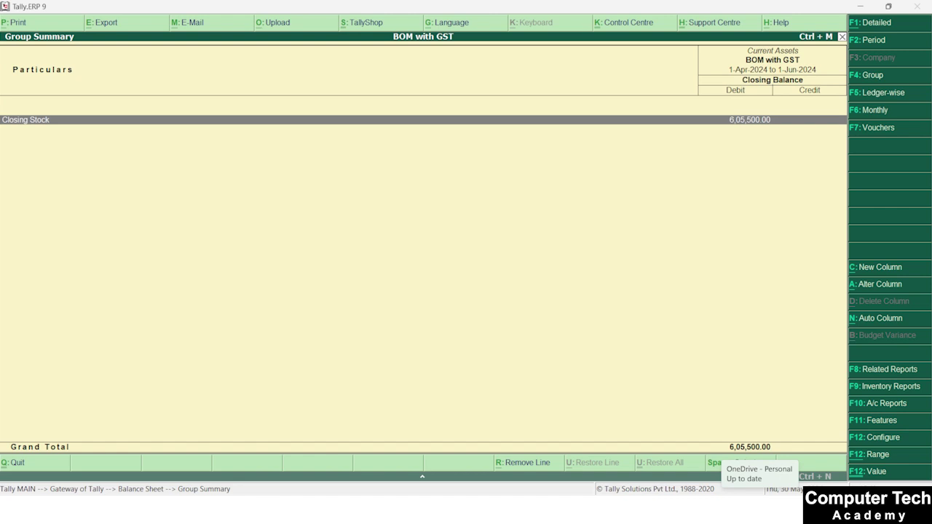
pyautogui.press('Return')
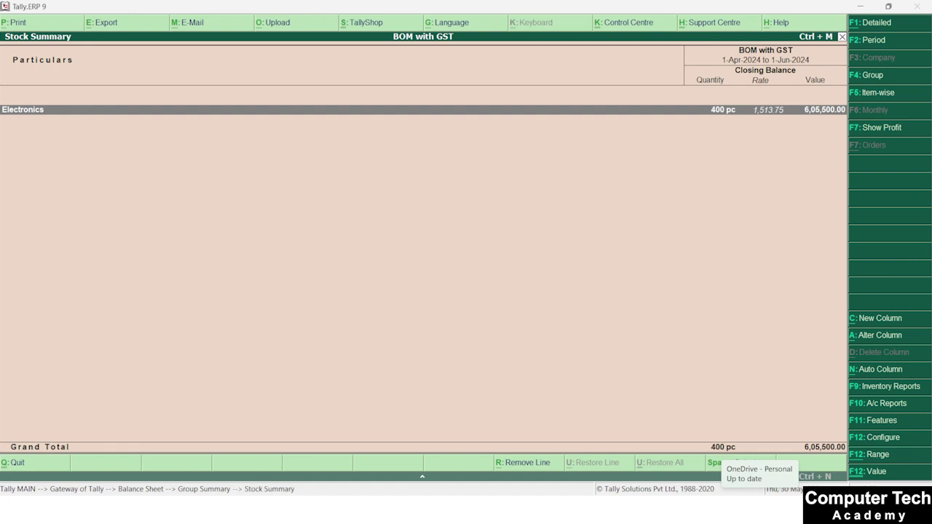
pyautogui.press('Return')
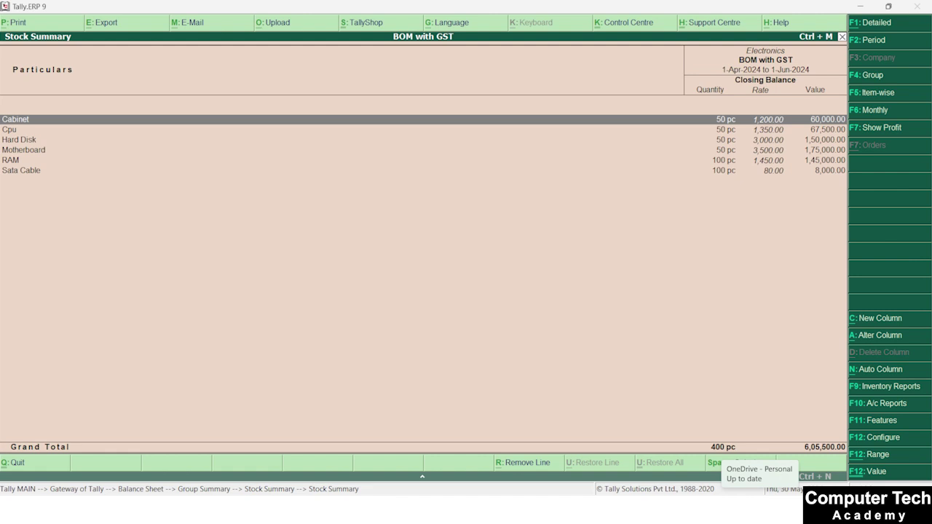
pyautogui.press('Escape')
pyautogui.press('Escape')
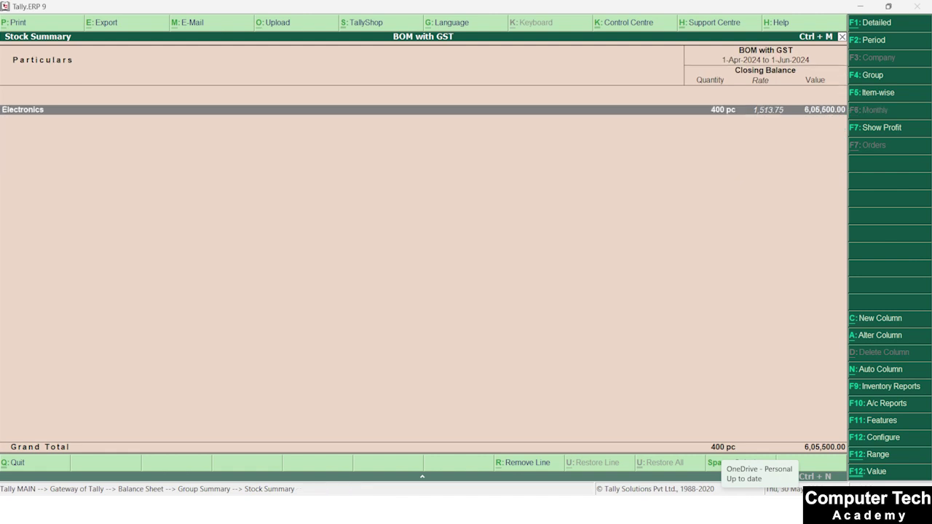
pyautogui.press('Escape')
pyautogui.press('Escape')
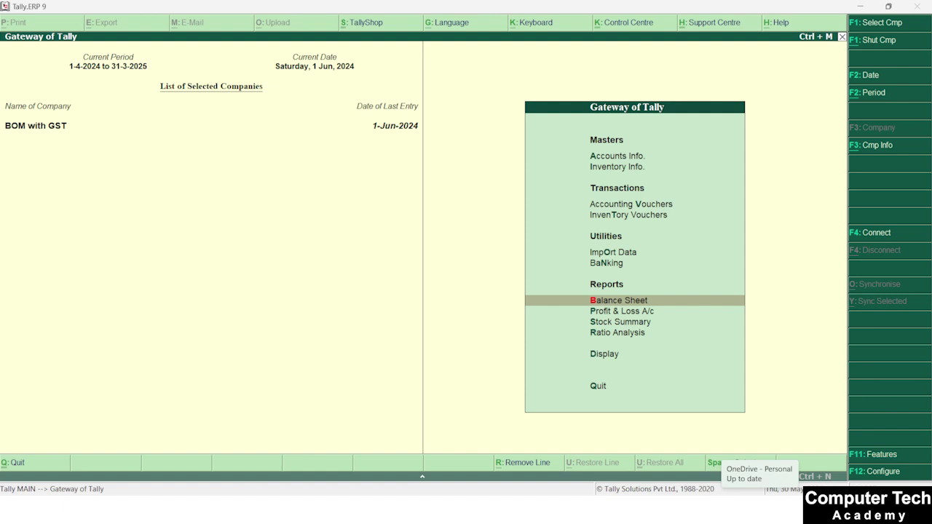
# - Start a new voucher type named Manufacture without an alias
pyautogui.press('Up')
pyautogui.press('Up')
pyautogui.press('Up')
pyautogui.press('Up')
pyautogui.press('Up')
pyautogui.press('Up')
pyautogui.press('Up')
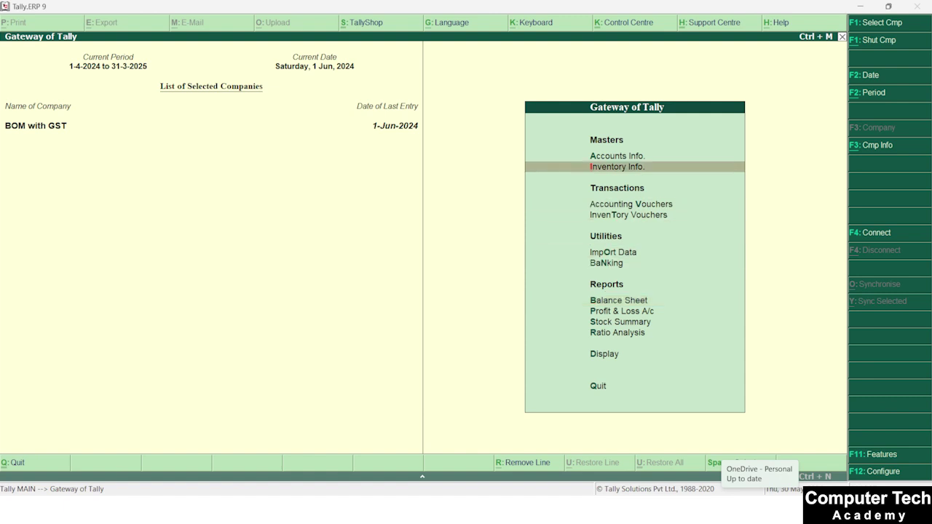
pyautogui.press('Down')
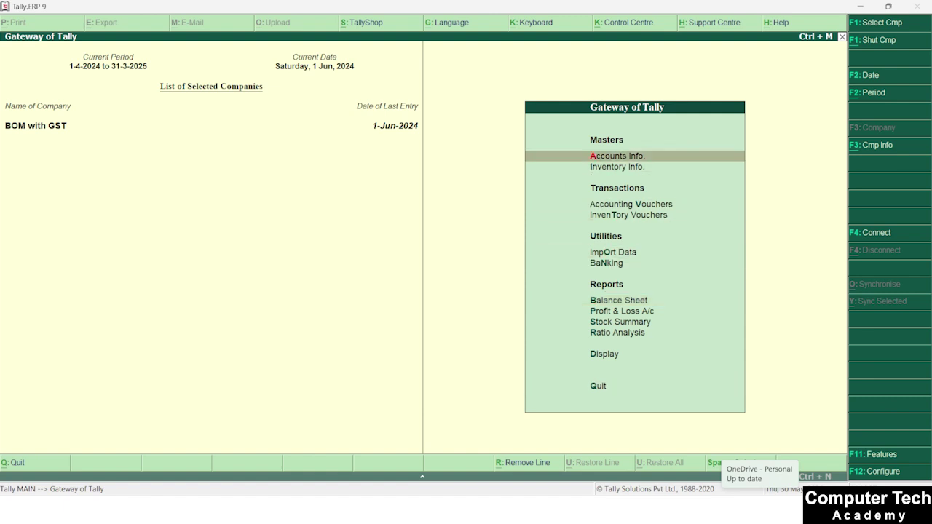
pyautogui.press('Return')
pyautogui.press('Down')
pyautogui.press('Down')
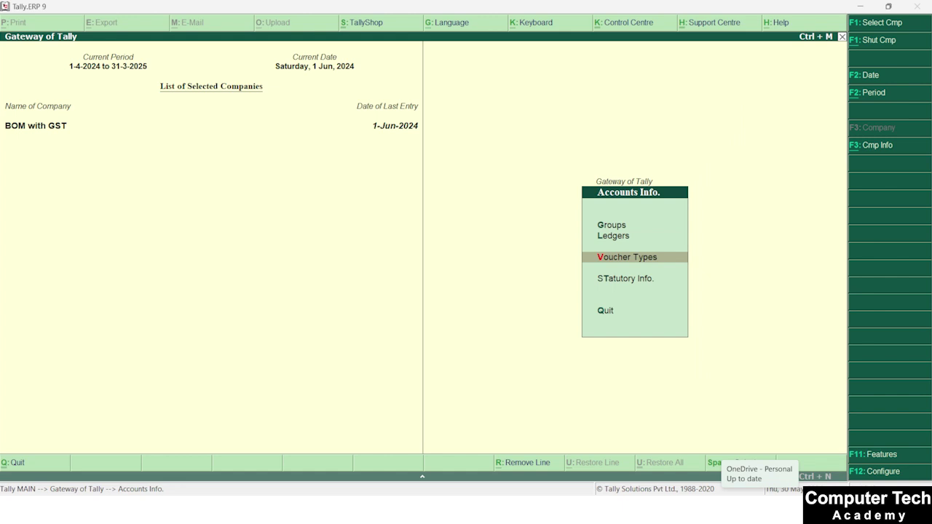
pyautogui.press('Return')
pyautogui.press('Return')
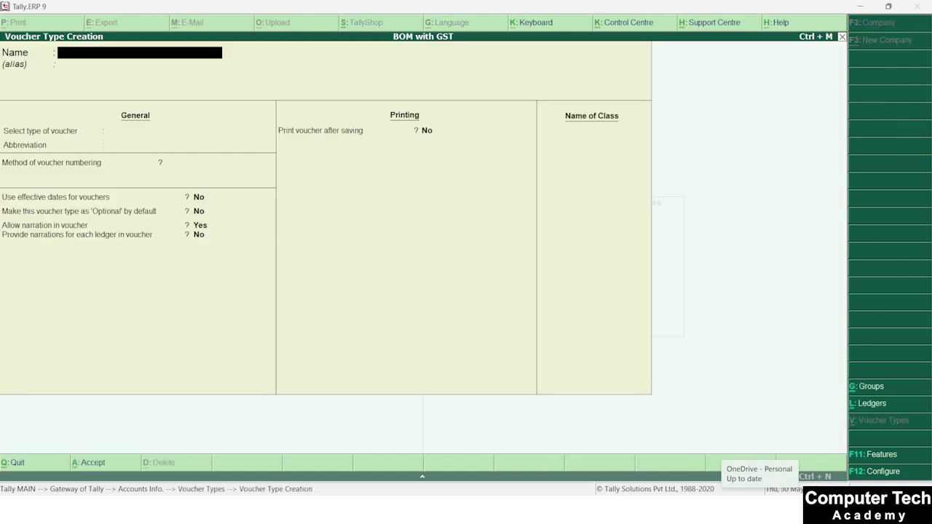
pyautogui.write('Manufacture')
pyautogui.press('Return')
pyautogui.press('Return')
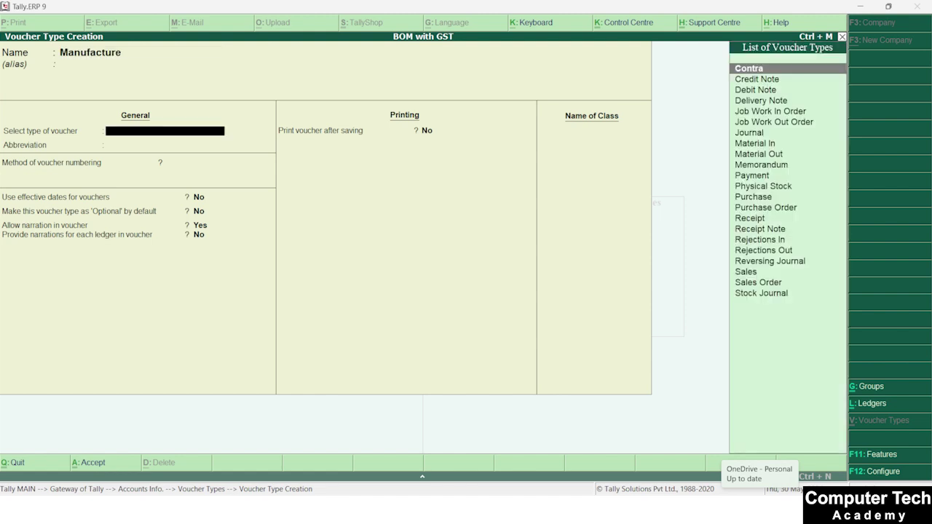
# - Base the Manufacture voucher type on Stock Journal, enable its use as a Manufacturing Journal, and save it
pyautogui.write('St')
pyautogui.press('Return')
pyautogui.press('Return')
pyautogui.press('Return')
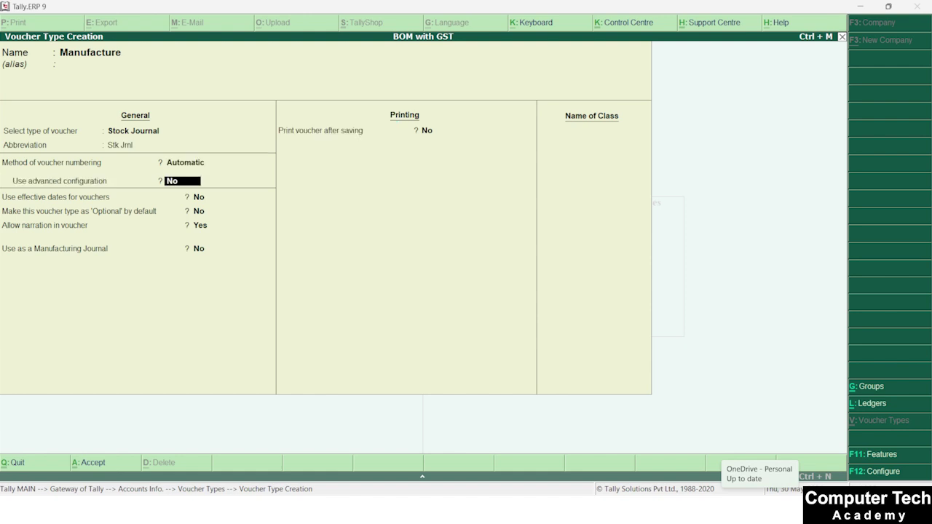
pyautogui.press('Return')
pyautogui.press('Return')
pyautogui.press('Return')
pyautogui.press('Return')
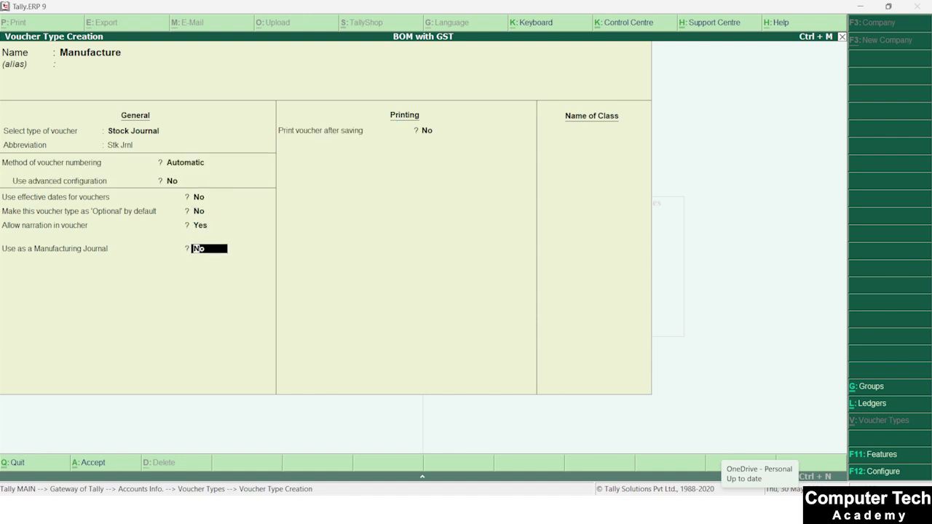
pyautogui.write('y')
pyautogui.press('Return')
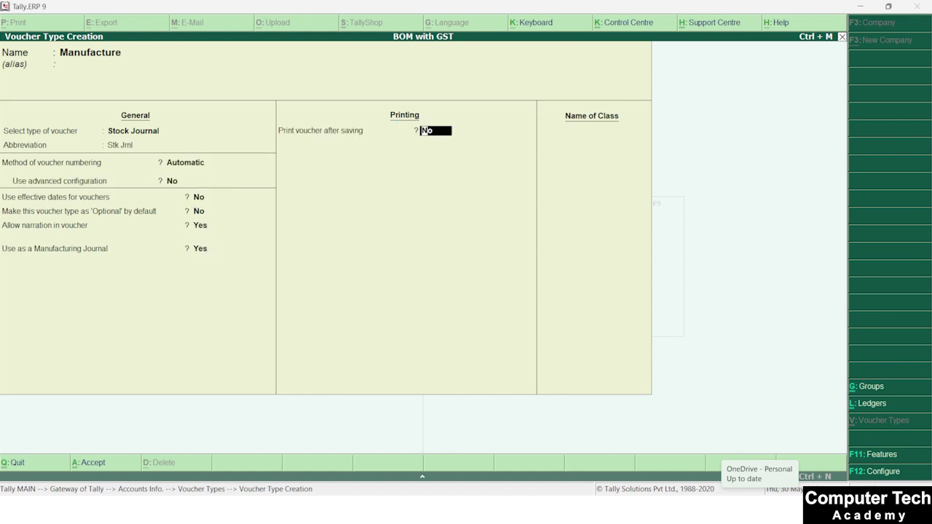
pyautogui.hotkey('ctrl', 'a')
pyautogui.press('Escape')
pyautogui.press('Return')
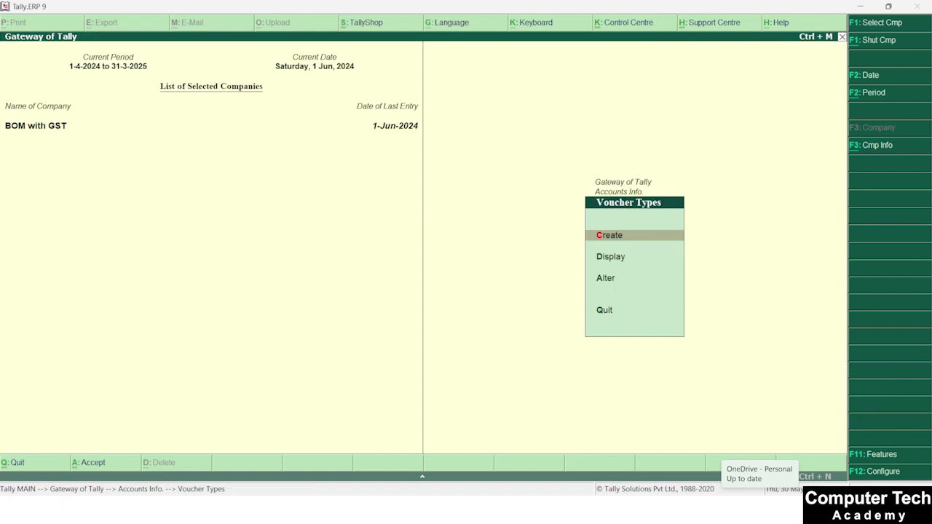
pyautogui.press('Escape')
pyautogui.press('Escape')
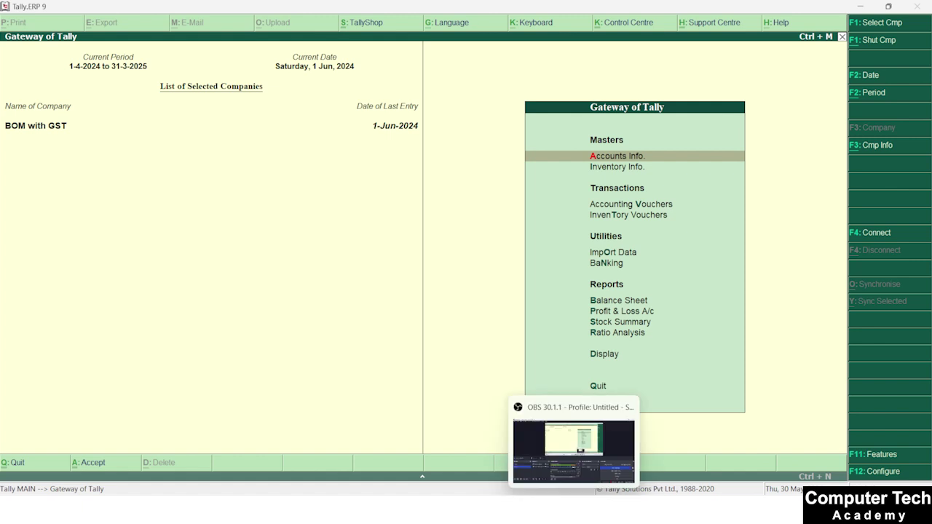
# - Show the calculator
pyautogui.hotkey('ctrl', 'n')
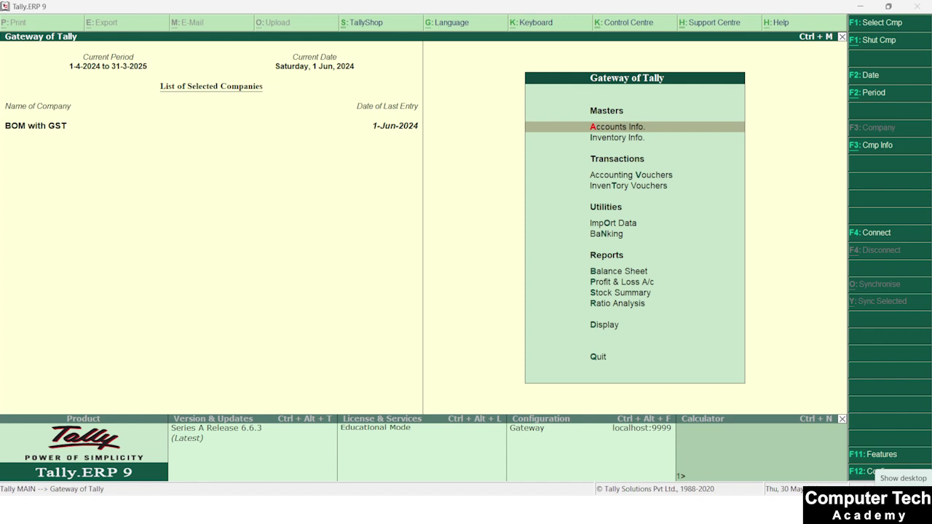
# - Start a new single stock item named Computer Assembling without an alias
pyautogui.press('Down')
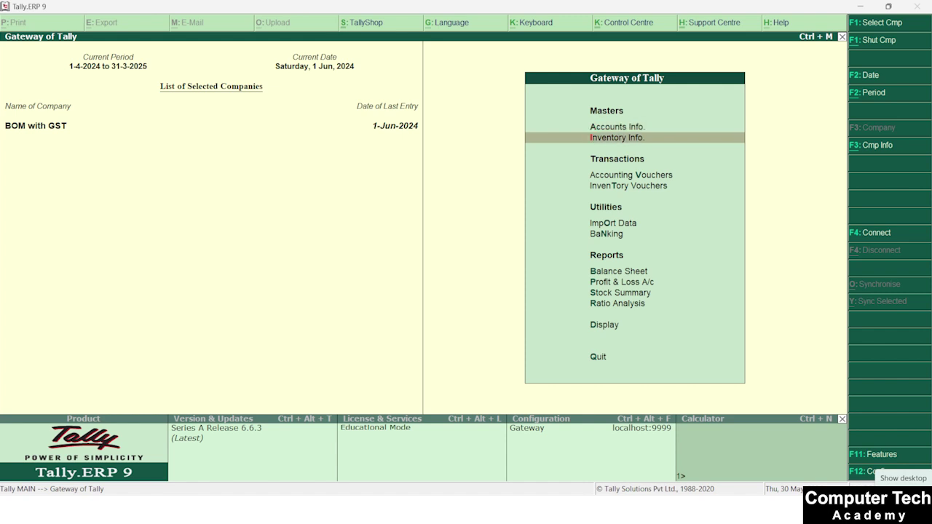
pyautogui.press('Return')
pyautogui.press('Down')
pyautogui.press('Return')
pyautogui.press('Return')
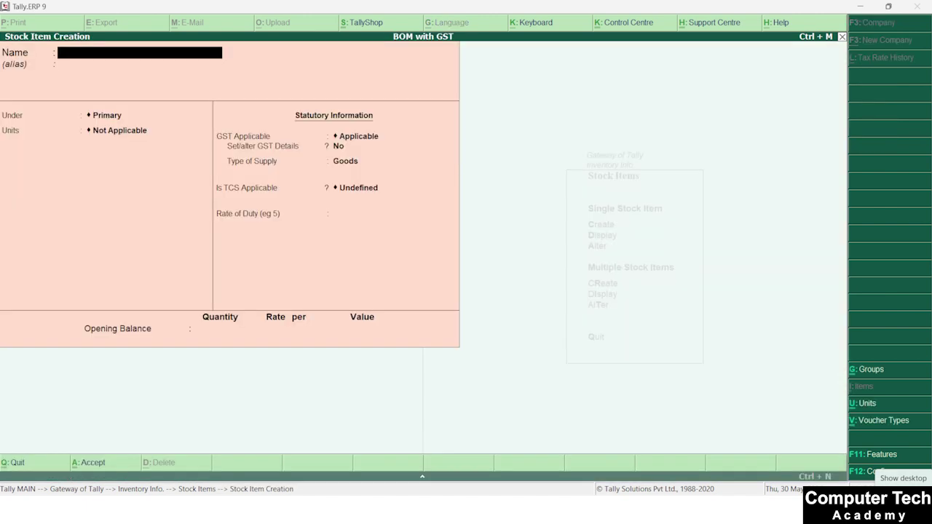
pyautogui.write('Computer Assem')
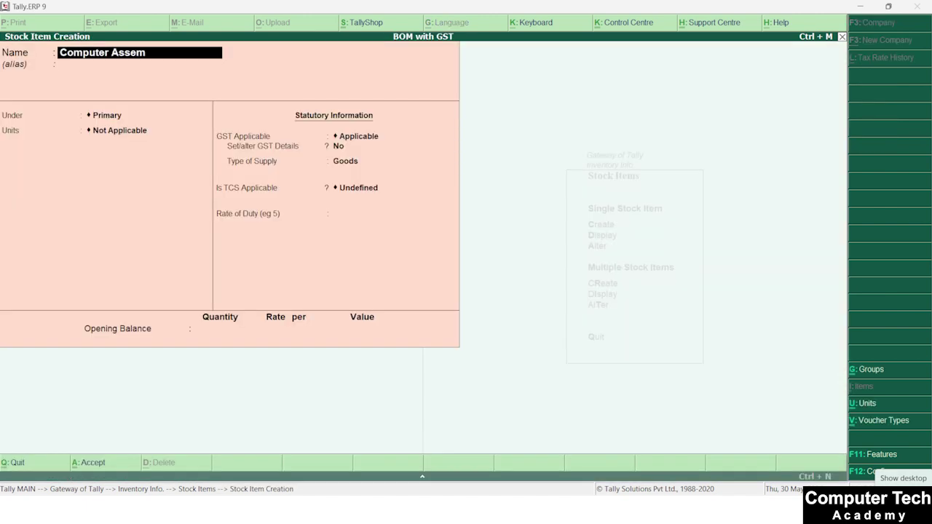
pyautogui.write('bling')
pyautogui.press('Return')
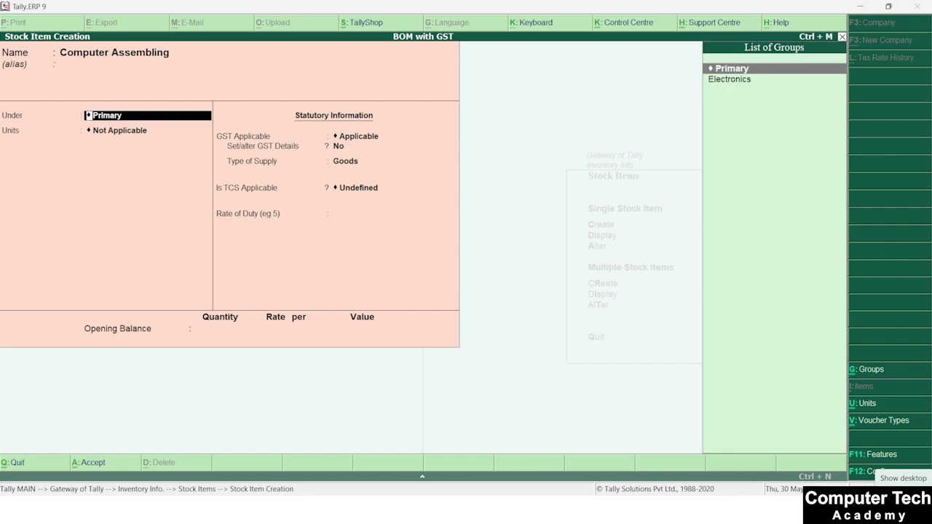
# - Place the Computer Assembling item under the Electronics group with pc as its unit
pyautogui.press('Down')
pyautogui.press('Return')
pyautogui.press('Down')
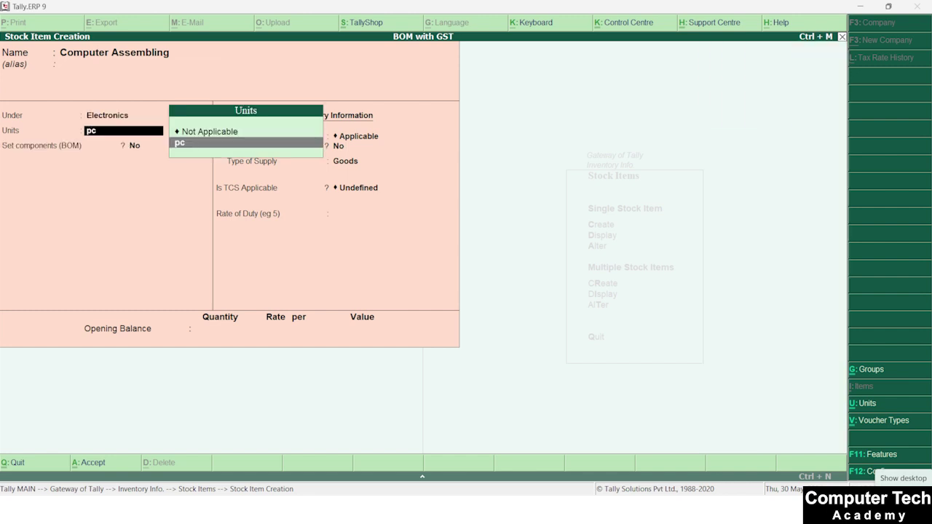
pyautogui.press('Return')
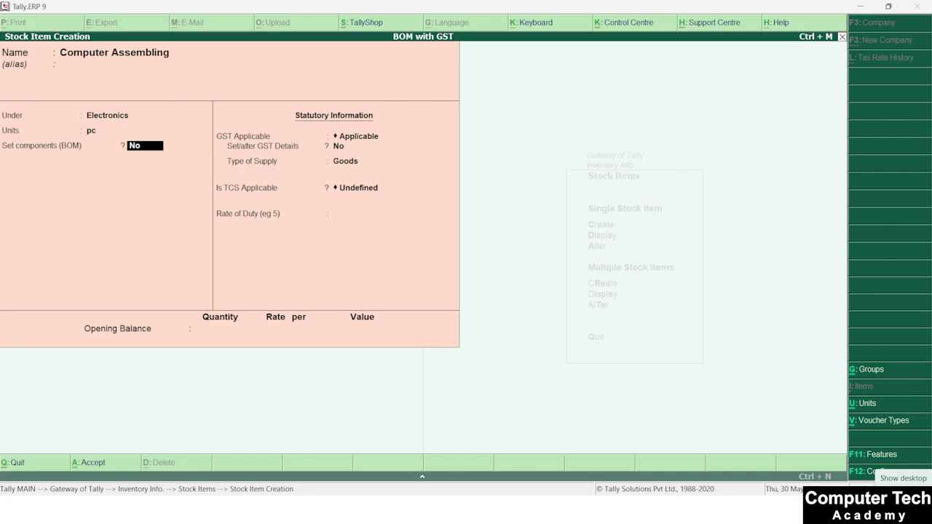
# - Enable component setup for the item and start a bill of materials named Computer for manufacturing 1 pc
pyautogui.write('y')
pyautogui.press('Return')
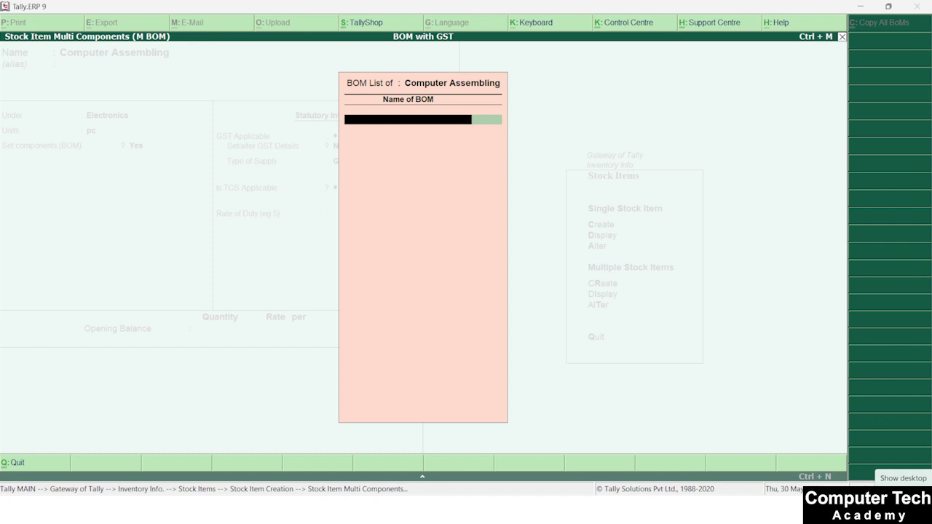
pyautogui.write('Computer')
pyautogui.press('Return')
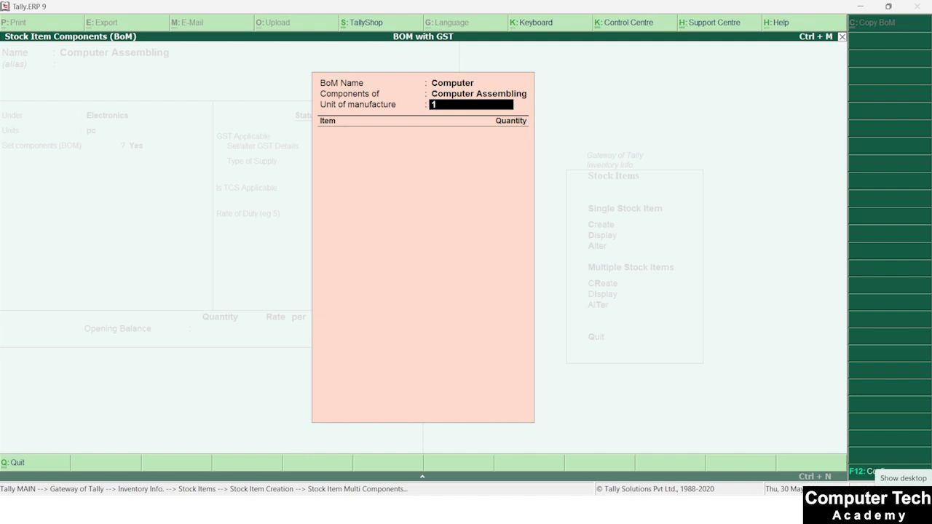
pyautogui.press('Return')
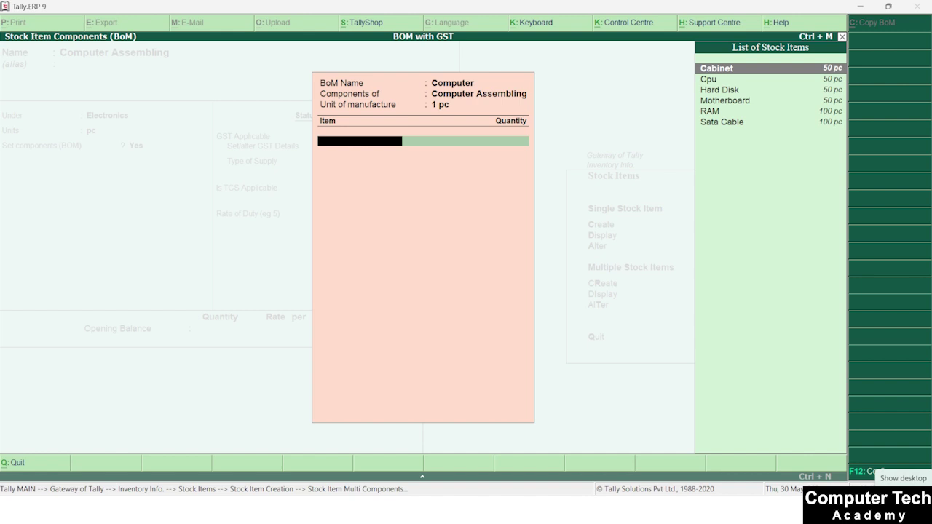
# - Add 1 pc of Cabinet and 1 pc of Cpu as components of the Computer bill of materials
pyautogui.press('Return')
pyautogui.write('1')
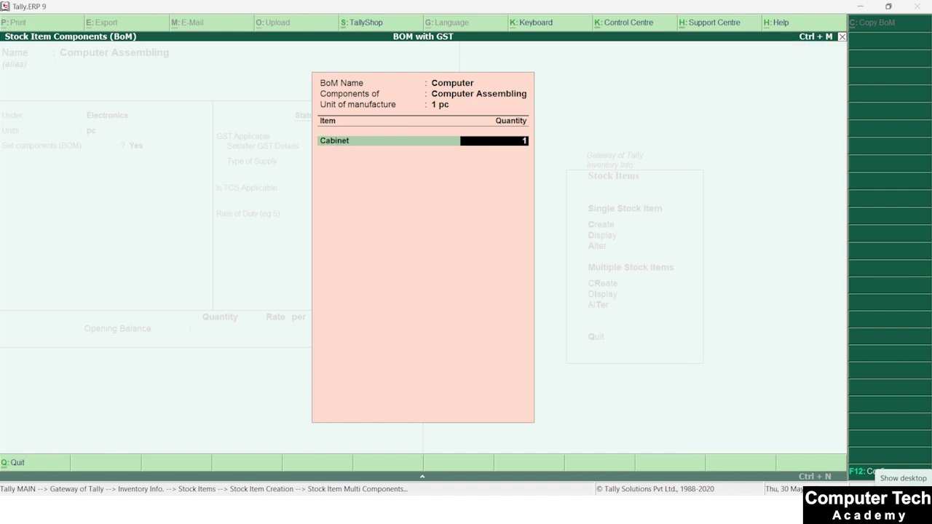
pyautogui.press('Return')
pyautogui.press('Down')
pyautogui.press('Down')
pyautogui.press('Return')
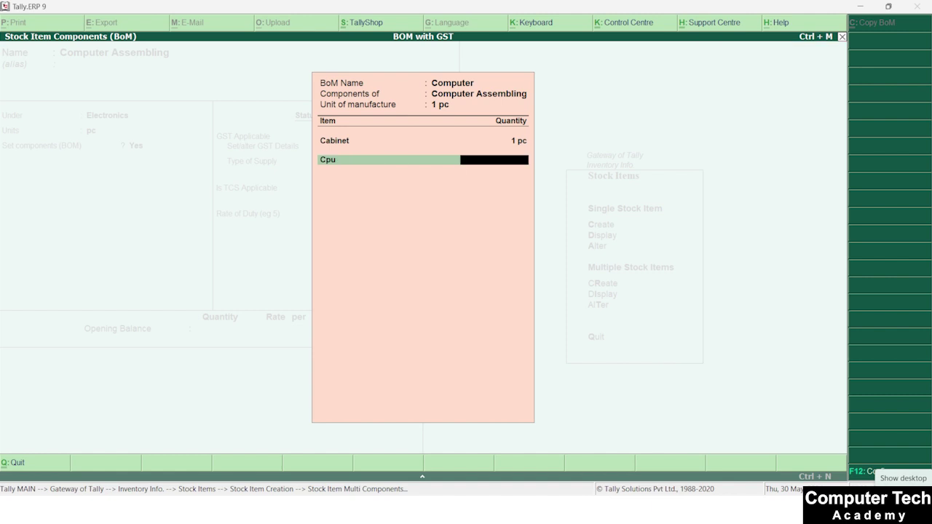
pyautogui.write('1')
pyautogui.press('Return')
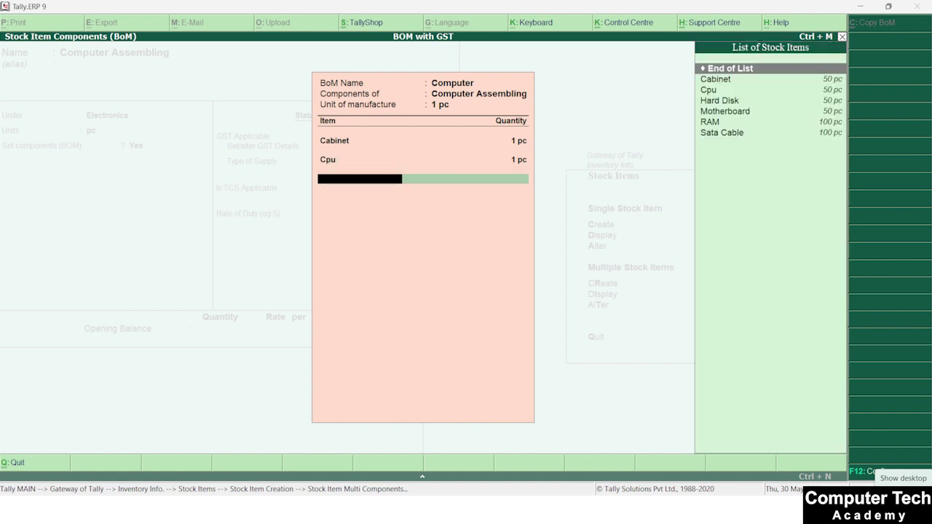
# - Add 1 pc of Motherboard to the bill of materials
pyautogui.press('Down')
pyautogui.press('Down')
pyautogui.press('Down')
pyautogui.press('Down')
pyautogui.press('Return')
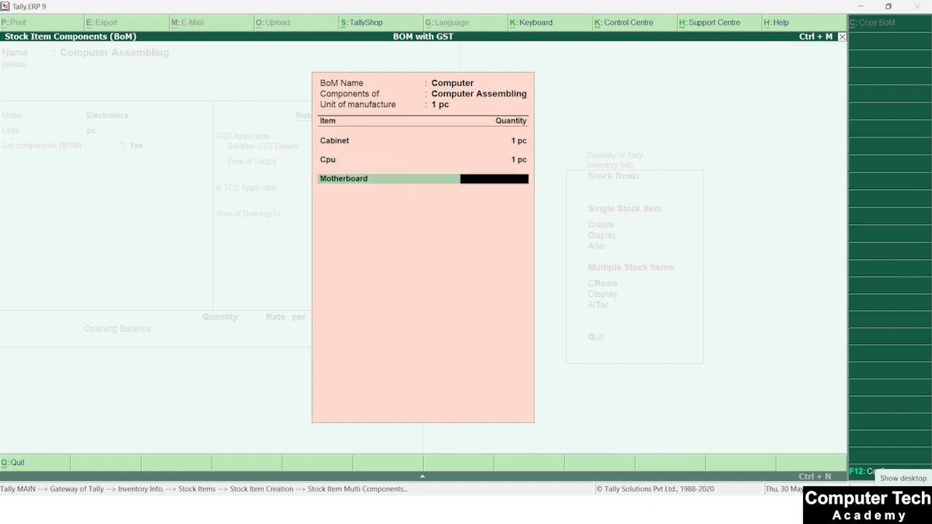
pyautogui.write('1')
pyautogui.press('Return')
# - Add 2 pc of RAM to the bill of materials
pyautogui.press('Down')
pyautogui.press('Down')
pyautogui.press('Down')
pyautogui.press('Down')
pyautogui.press('Down')
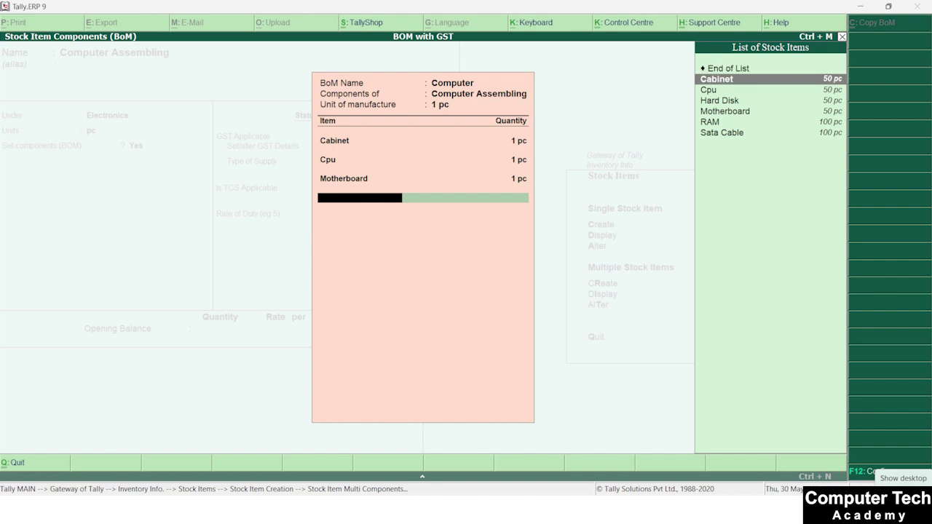
pyautogui.press('Return')
pyautogui.write('2')
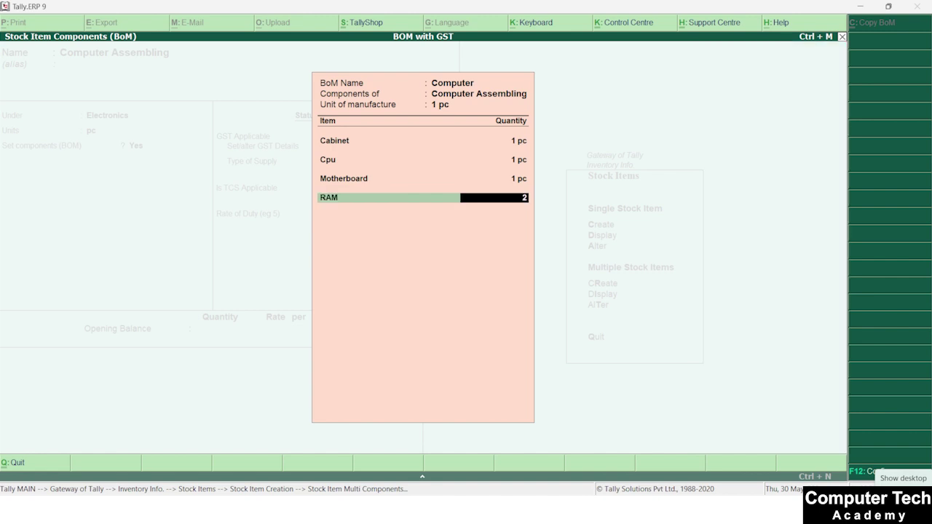
pyautogui.press('Return')
# - Add 2 pc of Sata Cable to the bill of materials
pyautogui.press('Down')
pyautogui.press('Down')
pyautogui.press('Down')
pyautogui.press('Down')
pyautogui.press('Down')
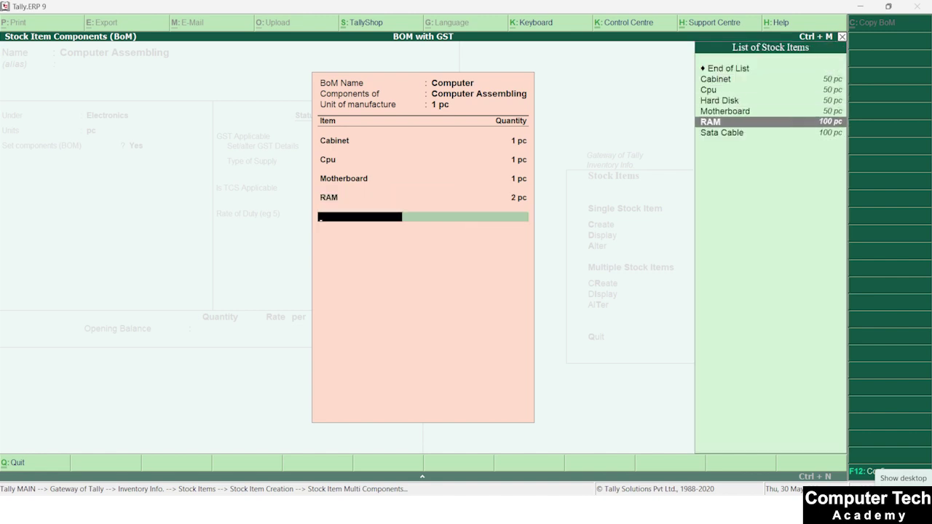
pyautogui.press('Down')
pyautogui.press('Return')
pyautogui.write('2')
pyautogui.press('Return')
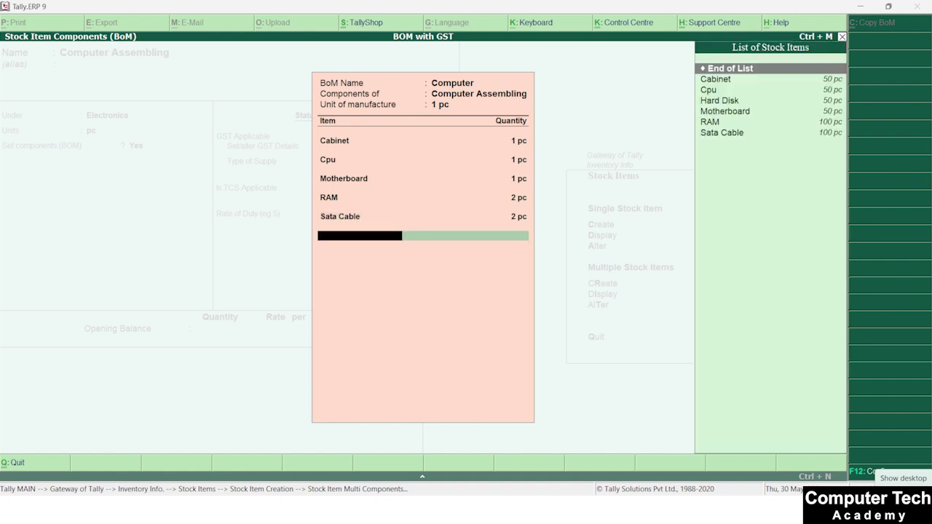
# - Add 1 pc of Hard Disk to the bill of materials
pyautogui.press('Down')
pyautogui.press('Down')
pyautogui.press('Down')
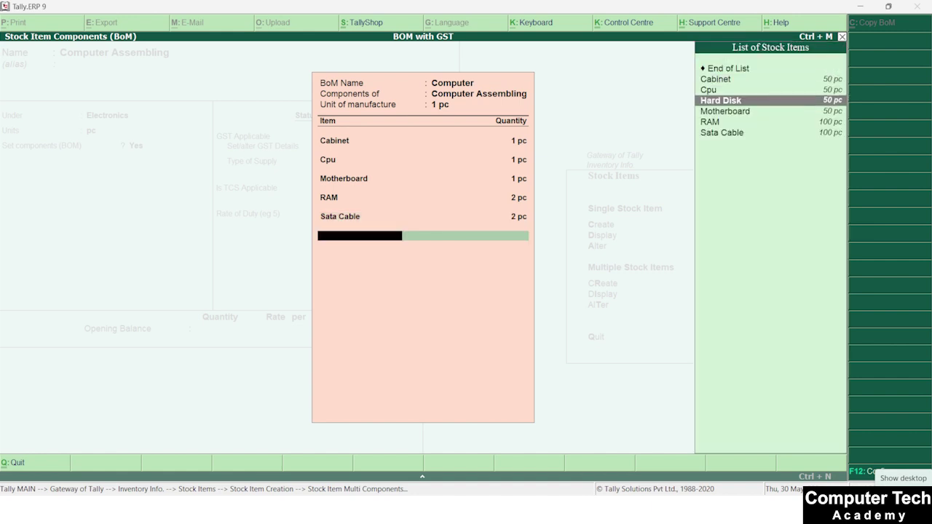
pyautogui.press('Return')
pyautogui.write('1')
pyautogui.press('Return')
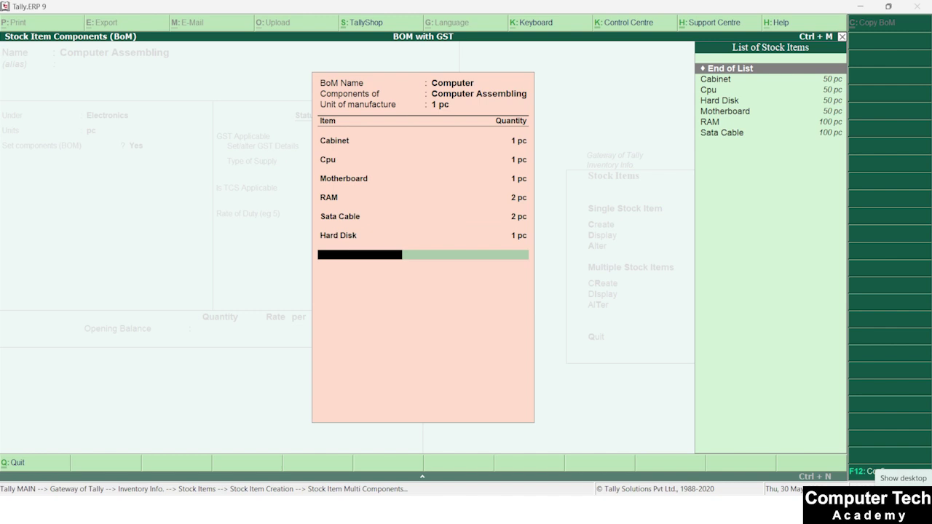
# - Finish the component list, save the Computer Assembling item with GST applicable, and return to the Gateway of Tally
pyautogui.press('Return')
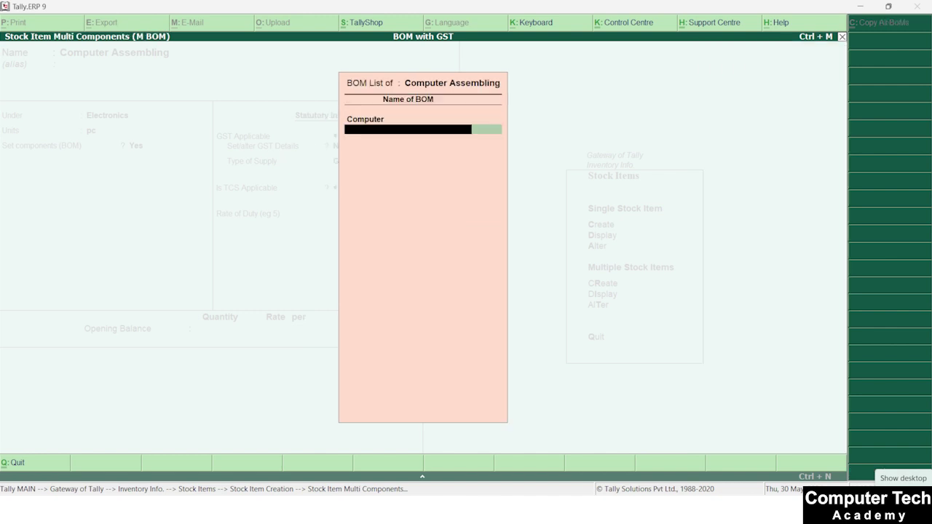
pyautogui.press('Return')
pyautogui.press('Return')
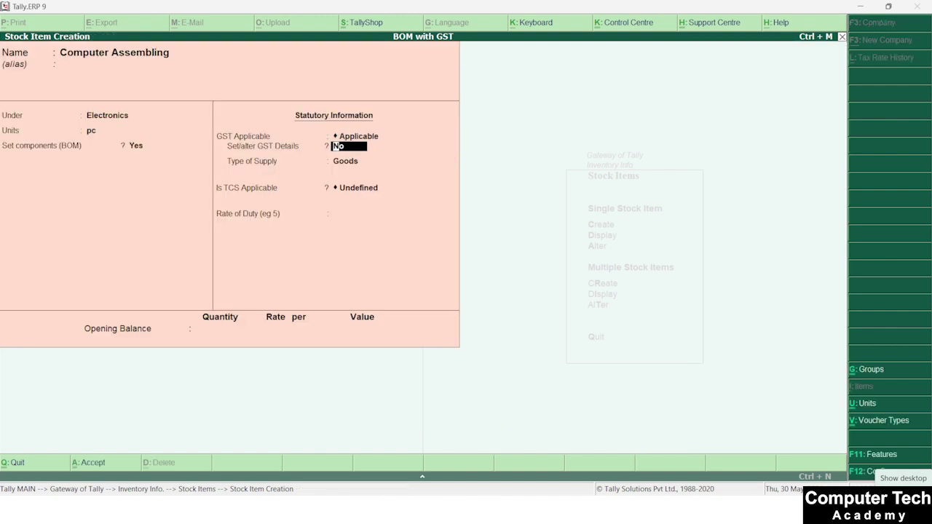
pyautogui.hotkey('ctrl', 'a')
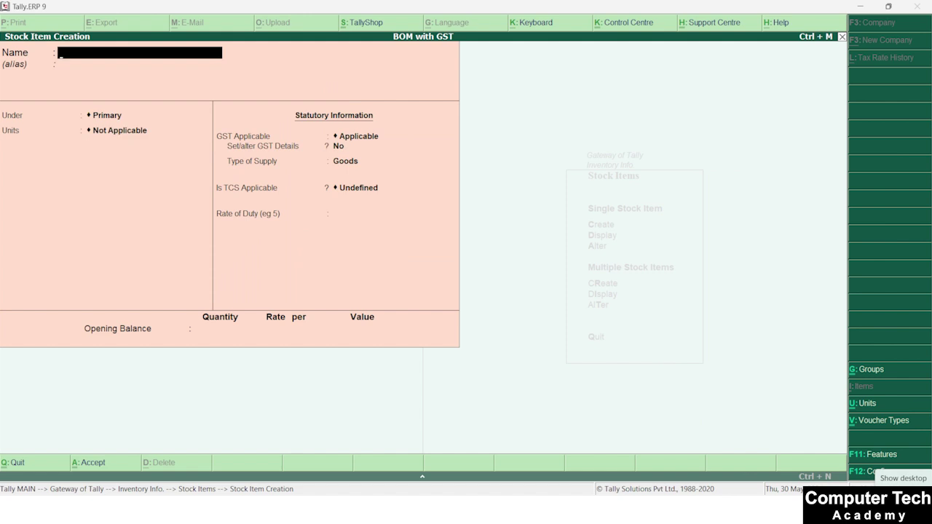
pyautogui.press('Escape')
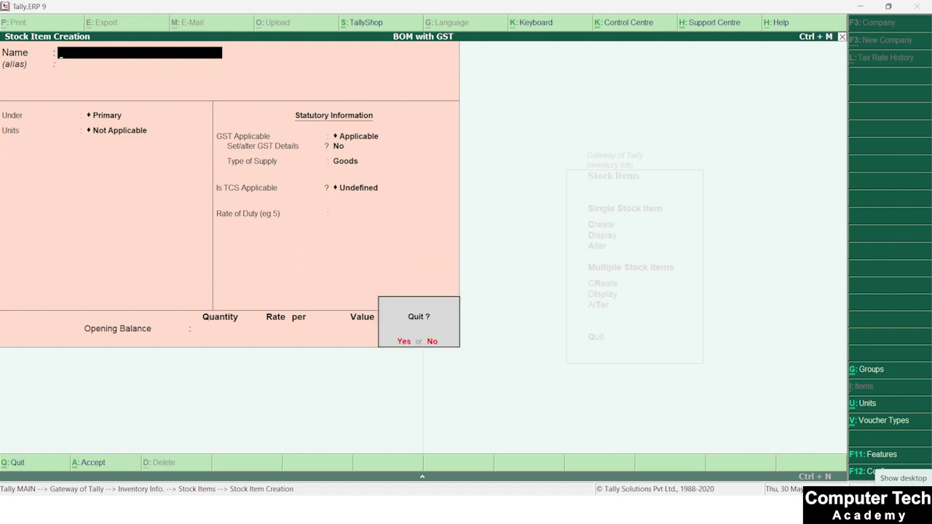
pyautogui.press('y')
pyautogui.press('Escape')
pyautogui.press('Escape')
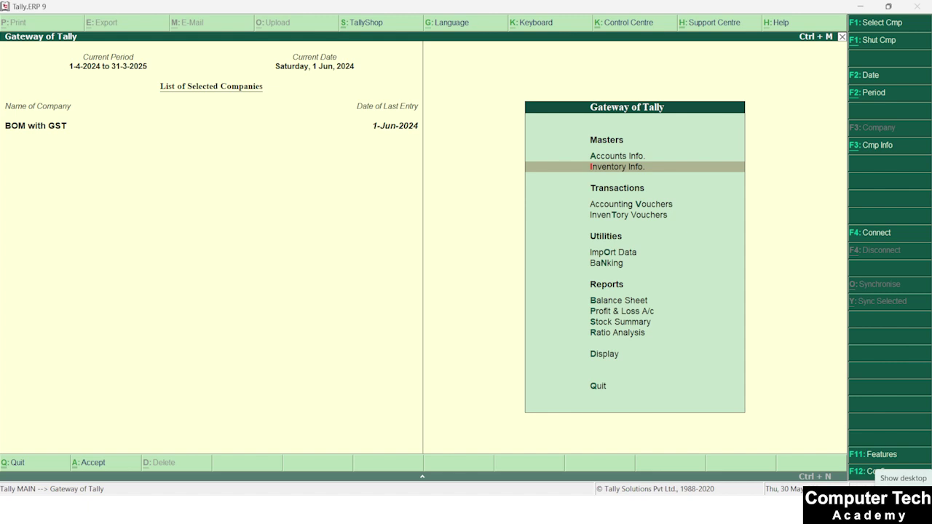
# - Start a new inventory voucher of the Manufacture type
pyautogui.press('t')
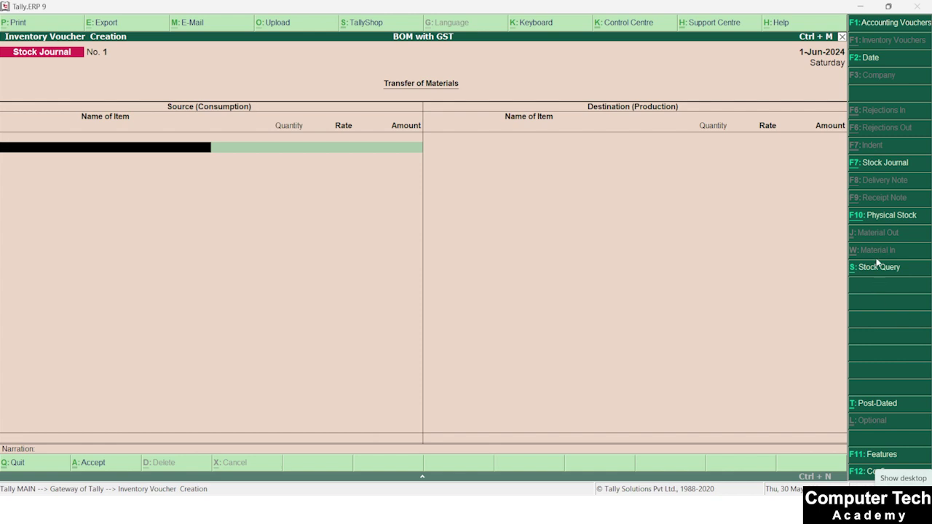
pyautogui.click(900, 162)
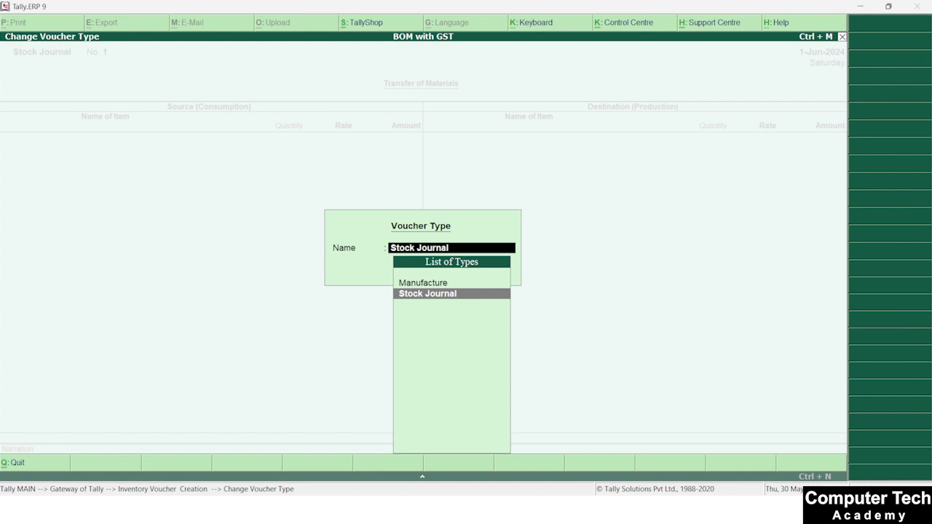
pyautogui.press('Up')
pyautogui.press('Return')
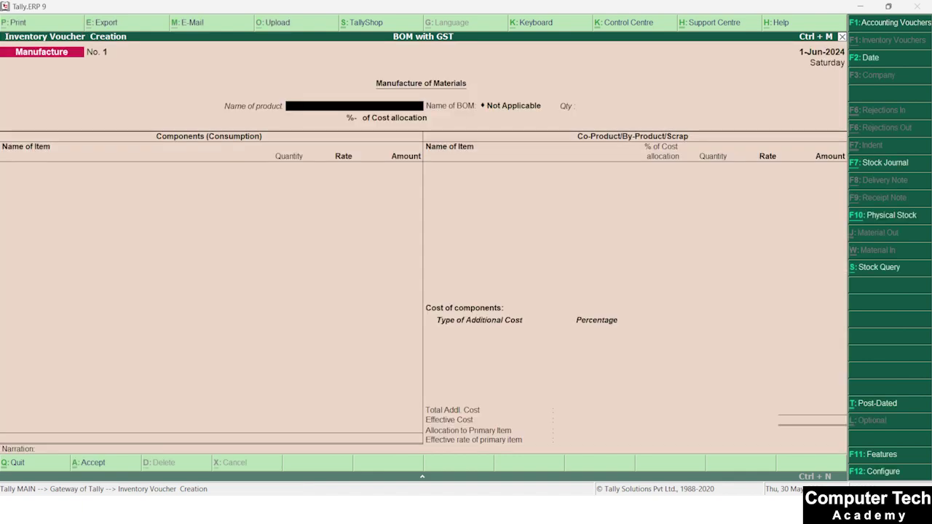
# - Choose Computer Assembling as the product to manufacture, using the Computer bill of materials
pyautogui.write('C')
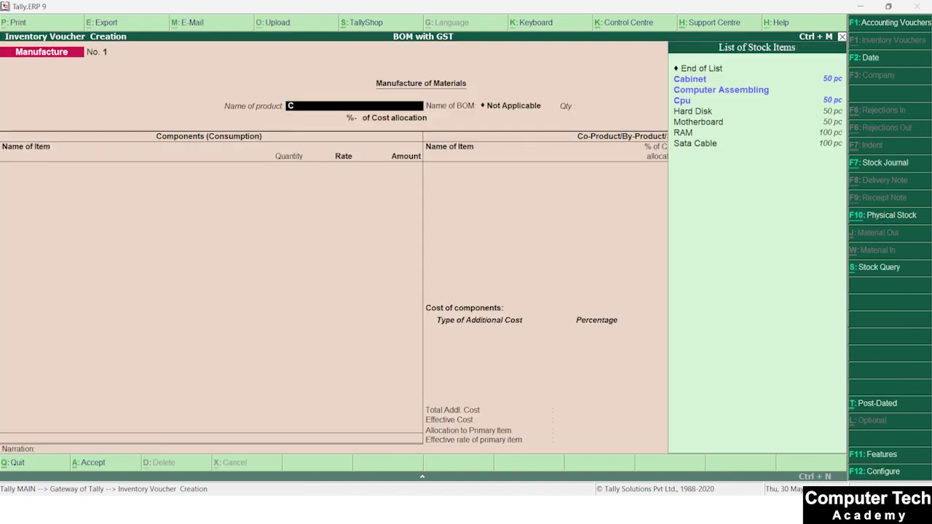
pyautogui.press('Down')
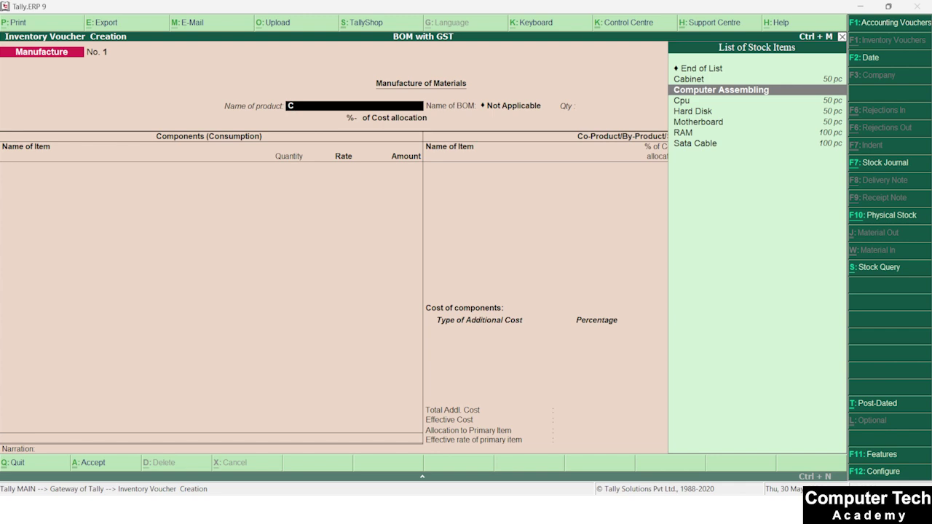
pyautogui.press('Return')
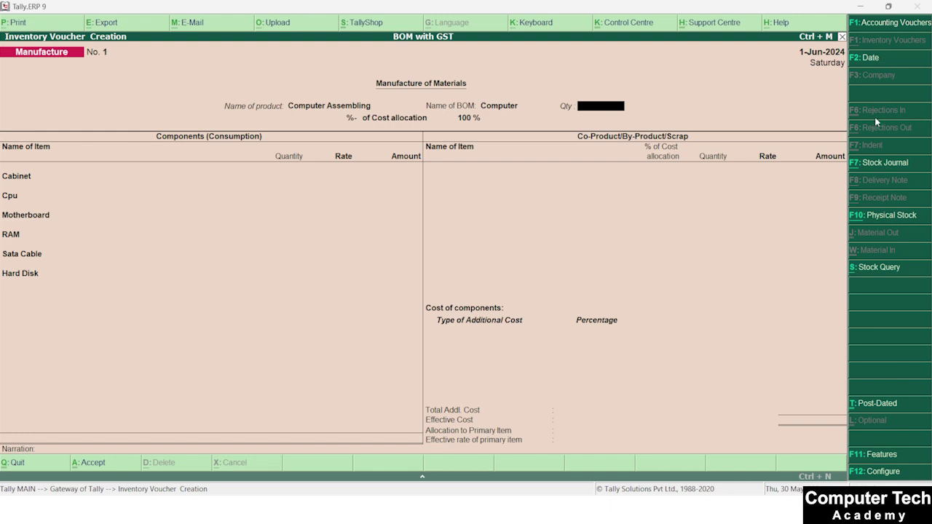
# - Date the manufacture voucher 2-Jun-2024 and set the product quantity to 20 pc
pyautogui.press('F2')
pyautogui.press('Return')
pyautogui.write('20')
pyautogui.press('Return')
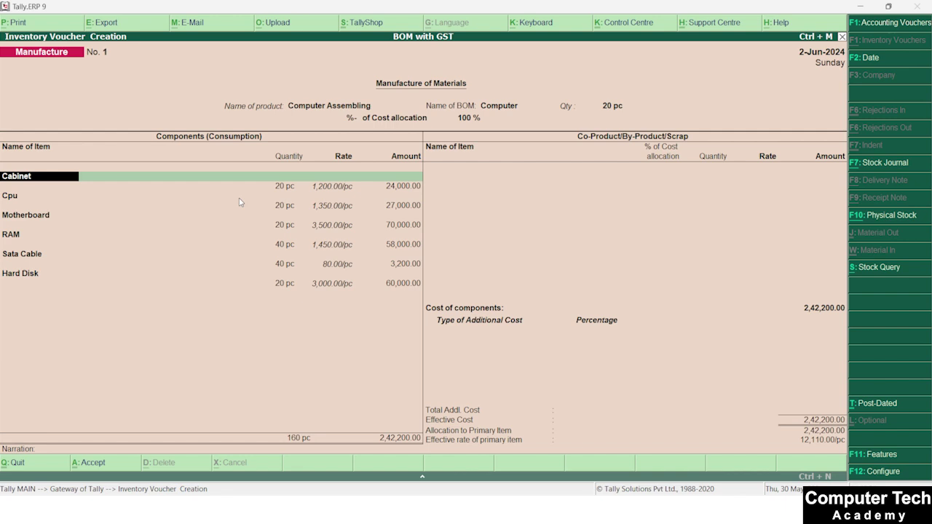
# - Accept the default quantities, rates and amounts of all components from Cabinet to Hard Disk, leaving the co-product list empty
pyautogui.press('Return')
pyautogui.press('Return')
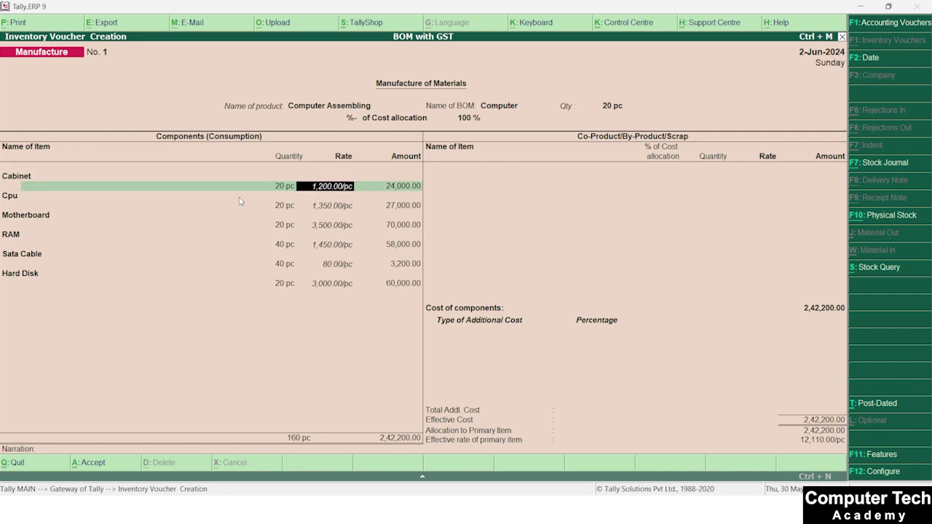
pyautogui.press('Return')
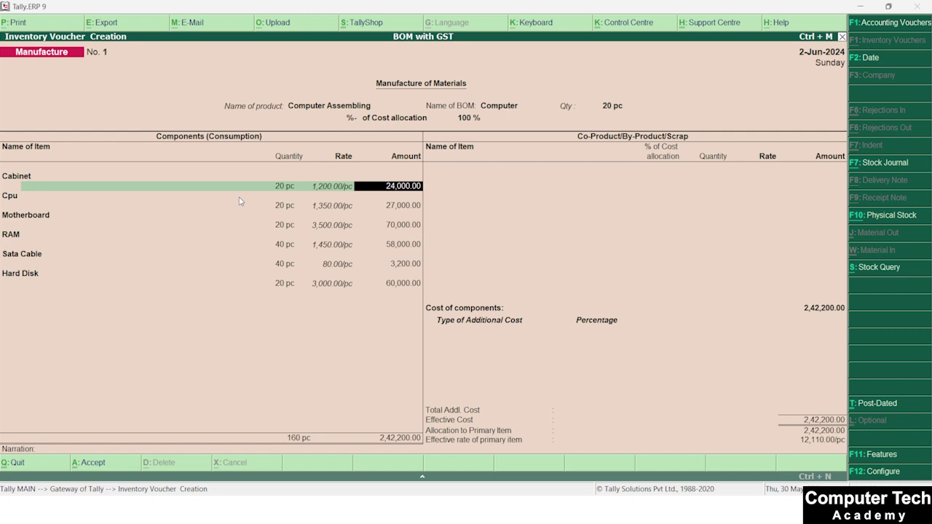
pyautogui.press('Return')
pyautogui.press('Return')
pyautogui.press('Return')
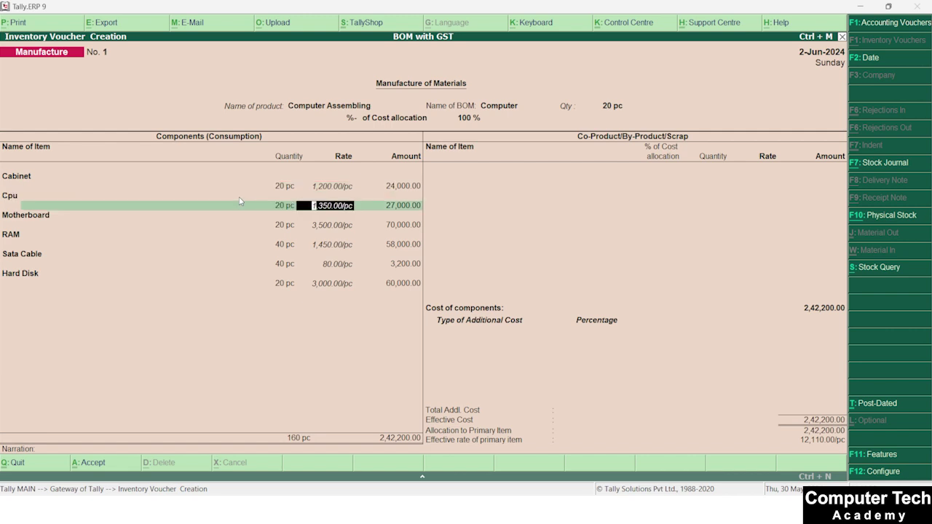
pyautogui.press('Return')
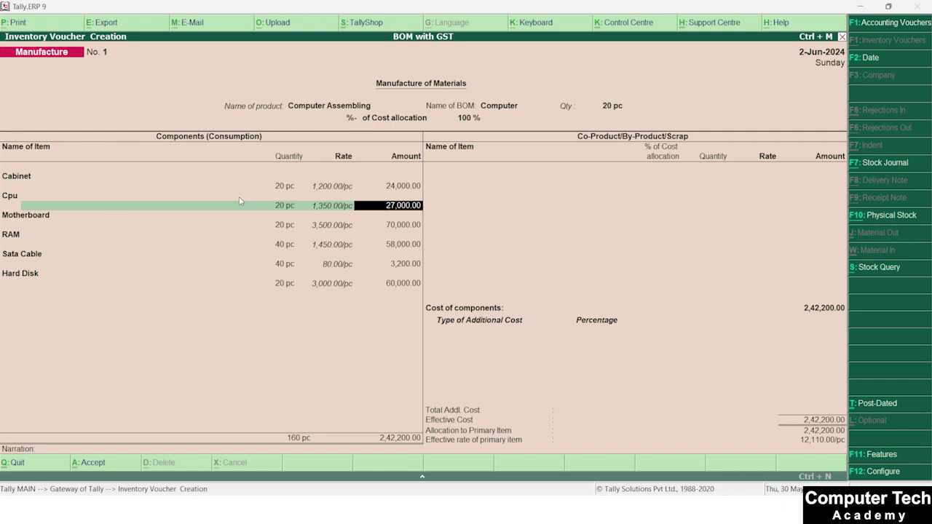
pyautogui.press('Return')
pyautogui.press('Return')
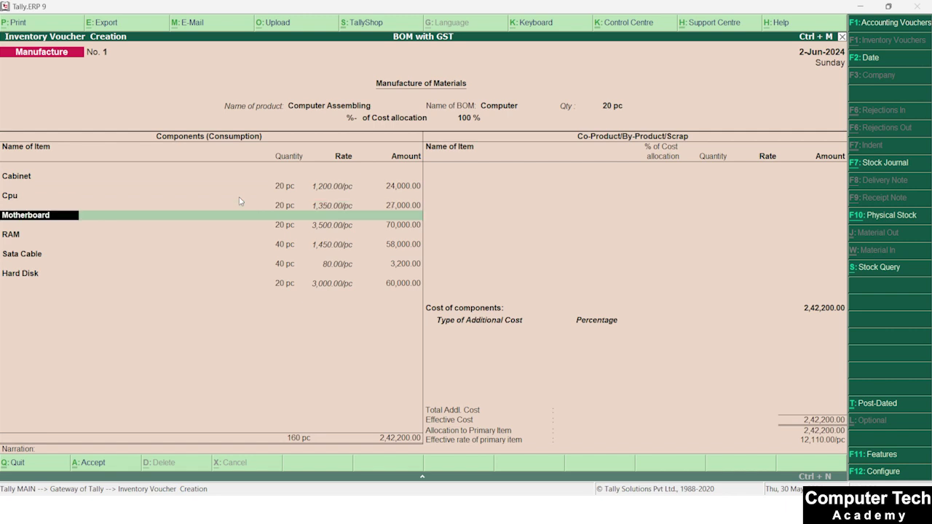
pyautogui.press('Return')
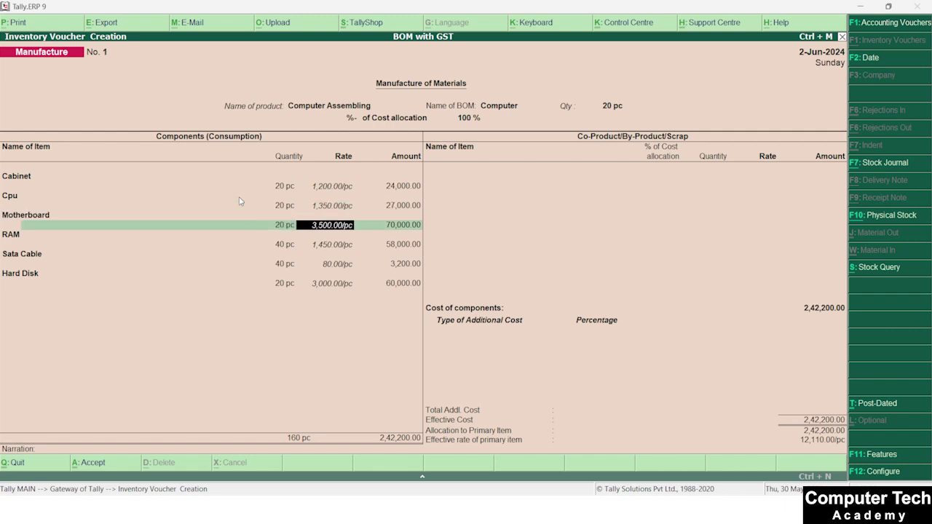
pyautogui.press('Return')
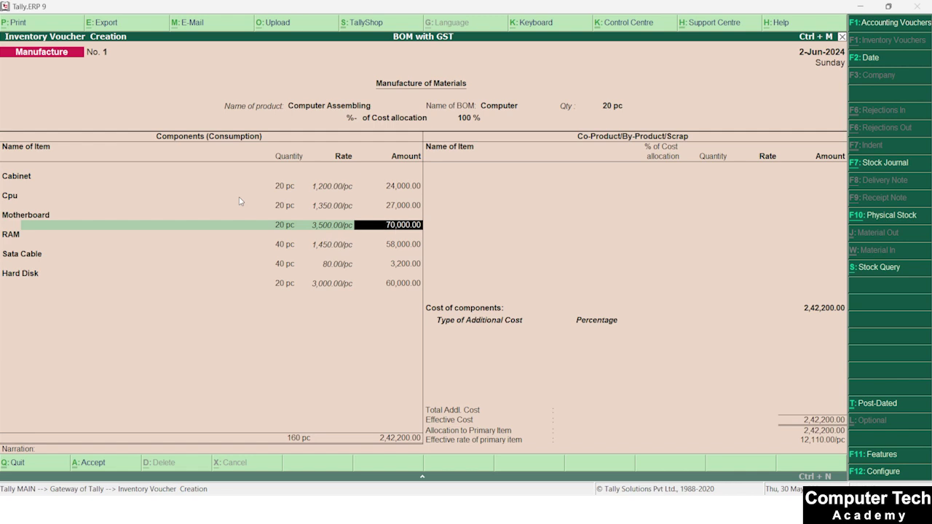
pyautogui.press('Return')
pyautogui.press('Return')
pyautogui.press('Return')
pyautogui.press('Return')
pyautogui.press('Return')
pyautogui.press('Return')
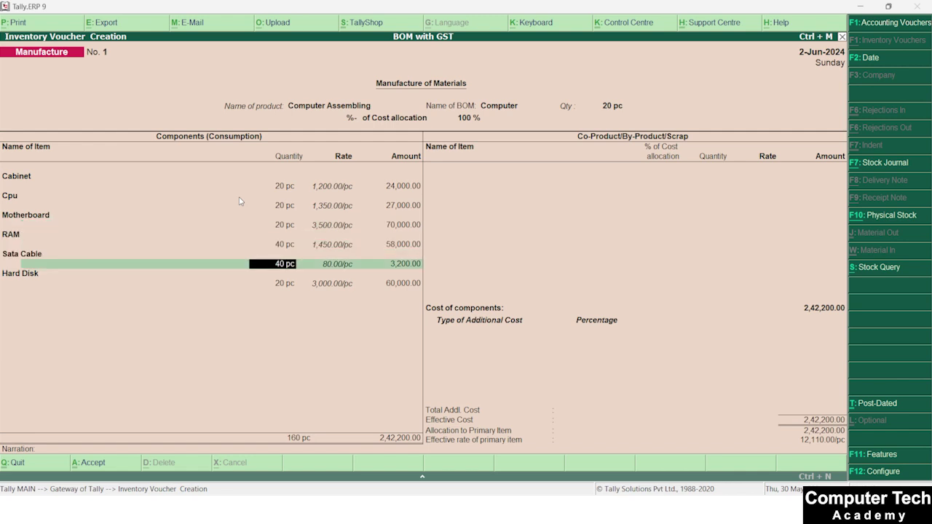
pyautogui.press('Return')
pyautogui.press('Return')
pyautogui.press('Return')
pyautogui.press('Return')
pyautogui.press('Return')
pyautogui.press('Return')
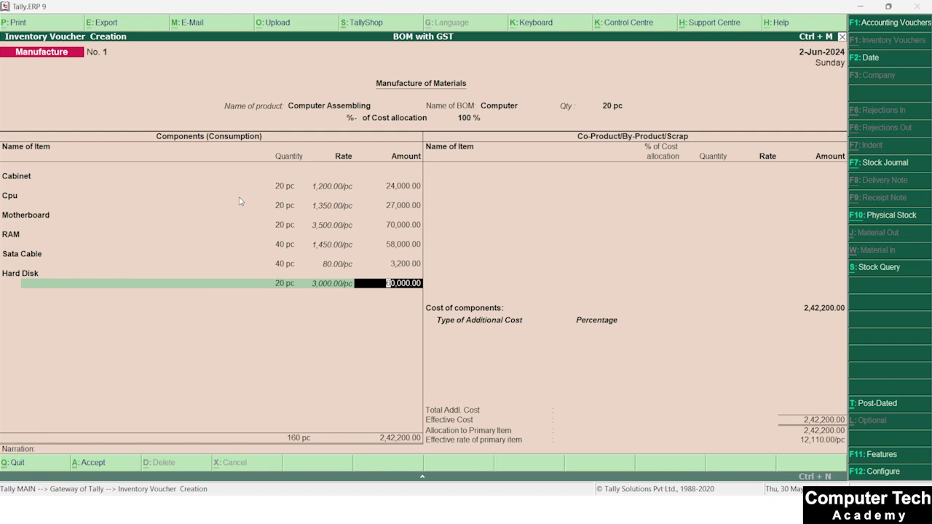
pyautogui.press('Return')
pyautogui.press('Return')
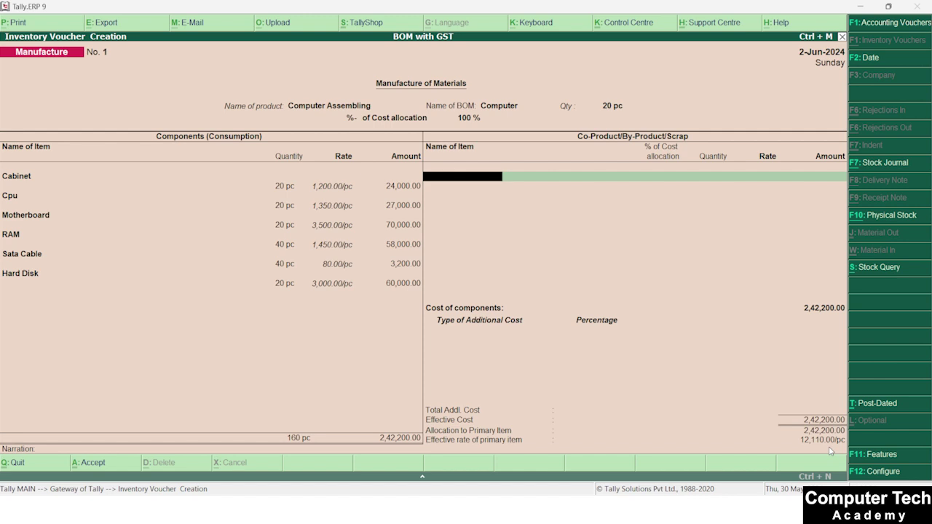
pyautogui.press('Return')
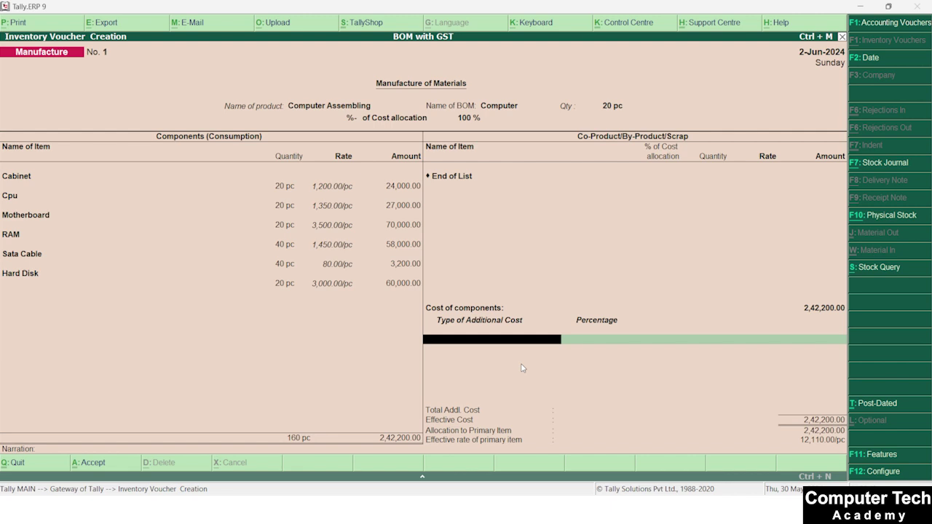
# - Create a Labour Charges ledger under Indirect Expenses as the first type of additional cost
pyautogui.hotkey('alt', 'c')
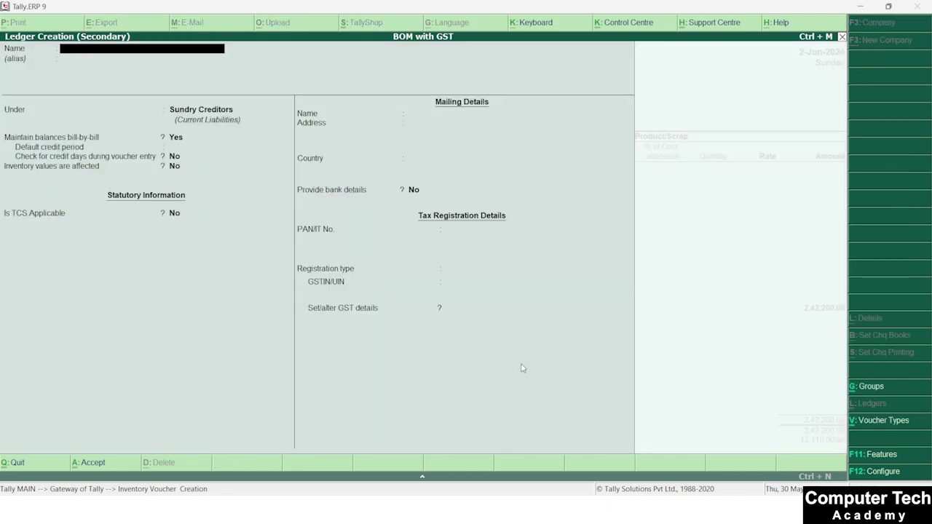
pyautogui.write('Labour')
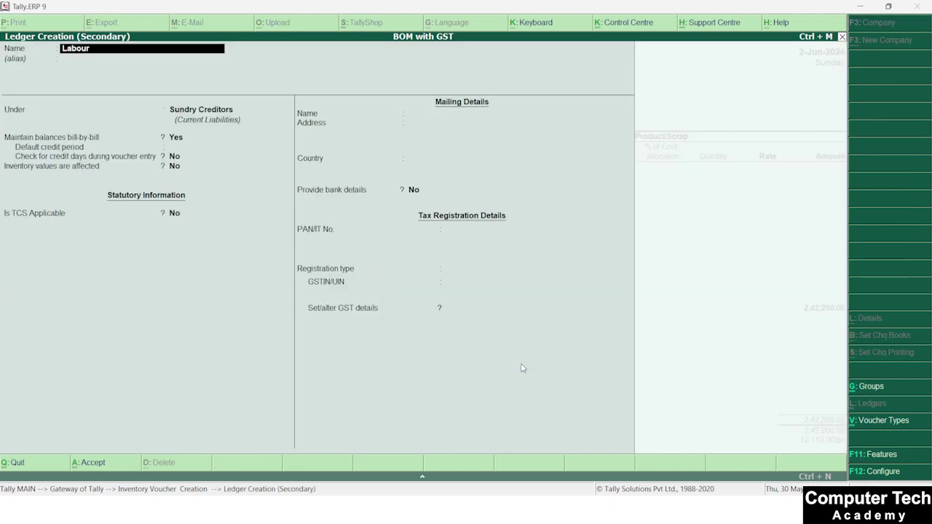
pyautogui.write(' Charges')
pyautogui.press('Return')
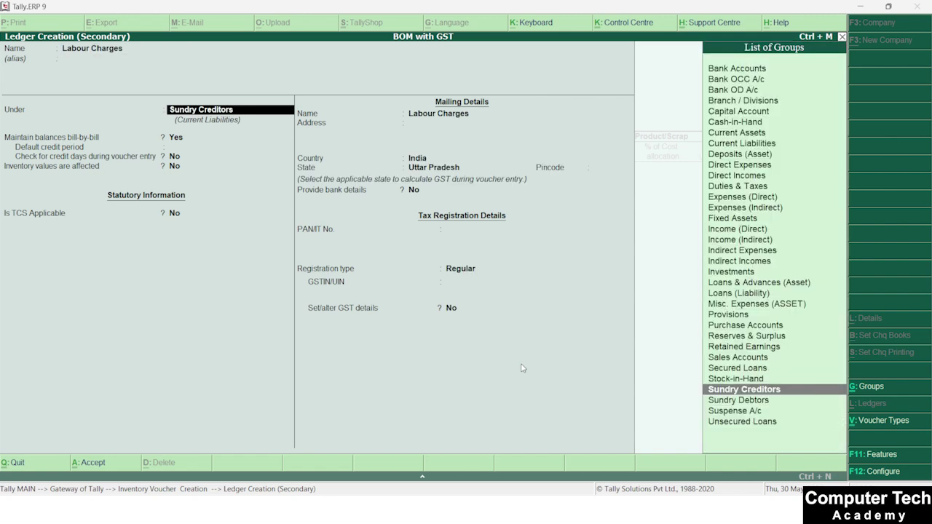
pyautogui.write('In')
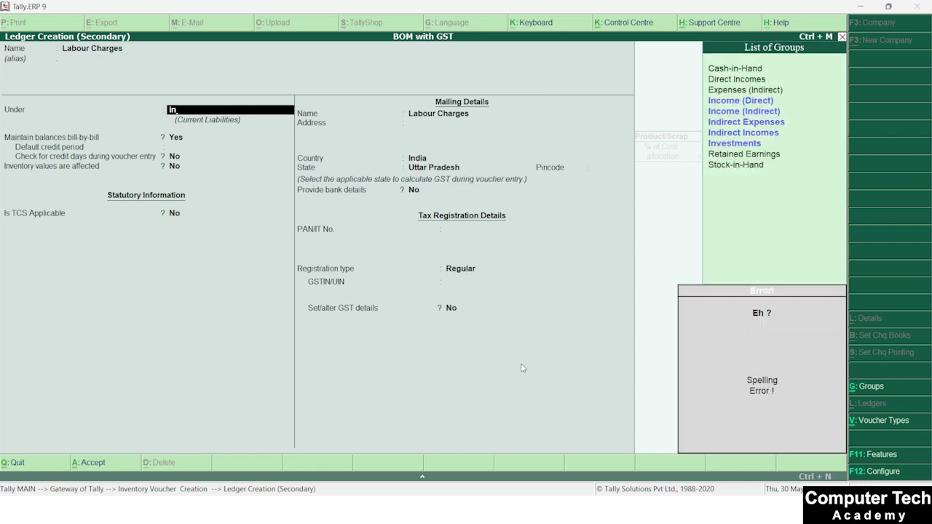
pyautogui.press('Down')
pyautogui.press('Down')
pyautogui.press('Return')
pyautogui.hotkey('ctrl', 'a')
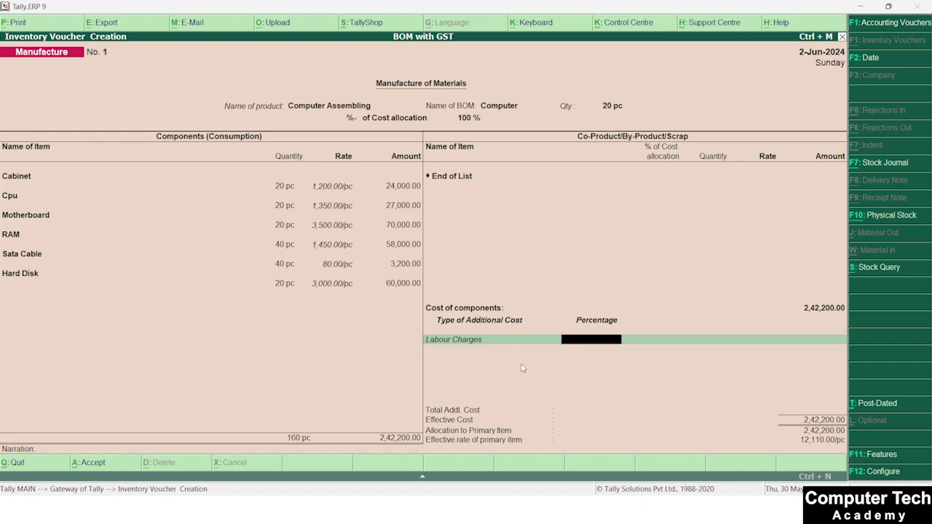
# - Set the Labour Charges additional cost to 6 % and accept its calculated amount
pyautogui.write('6')
pyautogui.press('Return')
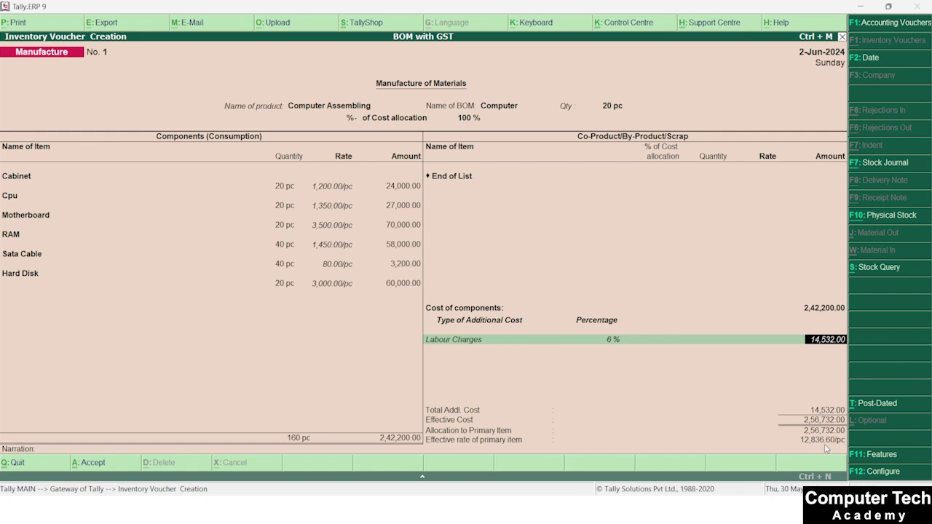
pyautogui.press('Return')
# - Create a second additional-cost ledger named Electricity Vharges under Indirect Expenses
pyautogui.hotkey('alt', 'c')
pyautogui.write('E')
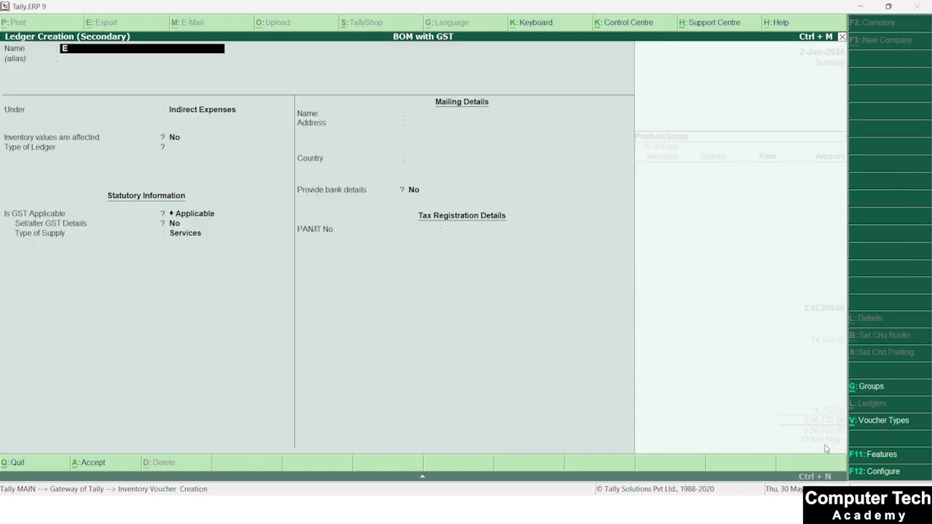
pyautogui.write('lectric')
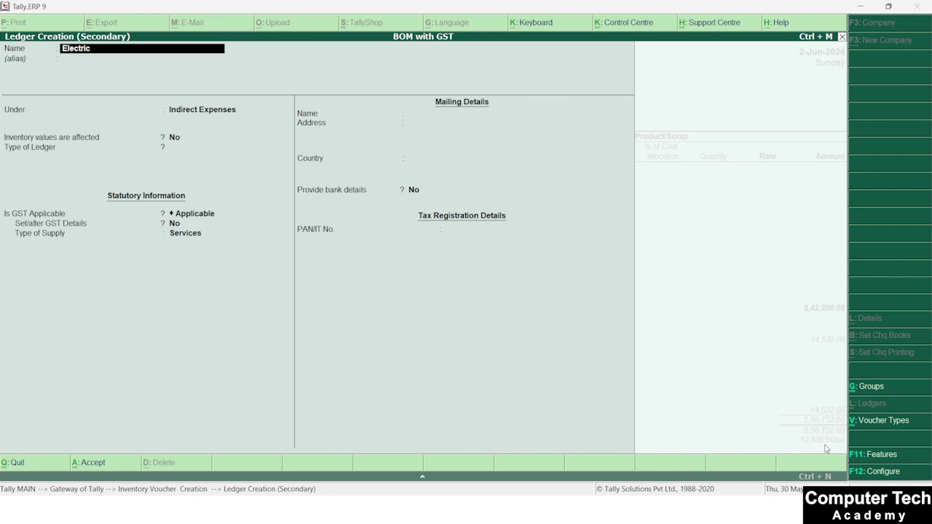
pyautogui.write('ity Vharges')
pyautogui.press('Return')
pyautogui.press('Return')
pyautogui.press('Return')
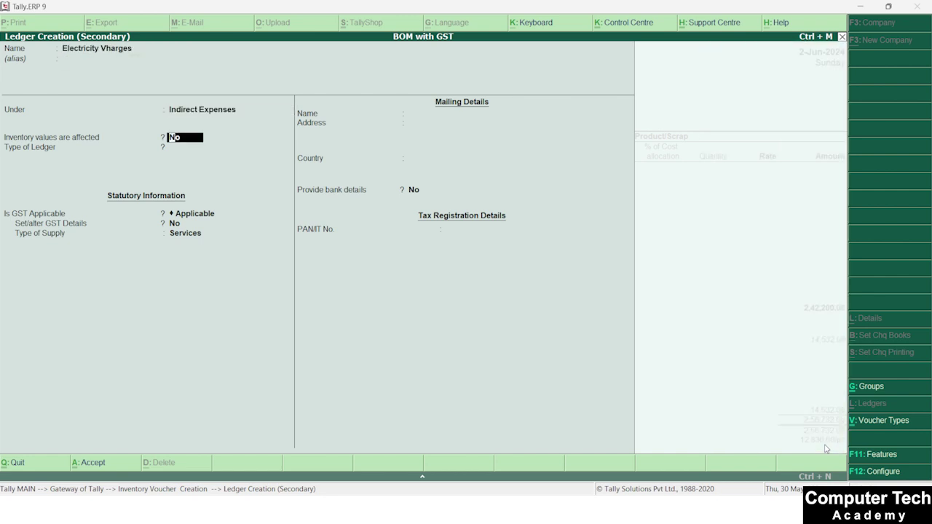
pyautogui.hotkey('ctrl', 'a')
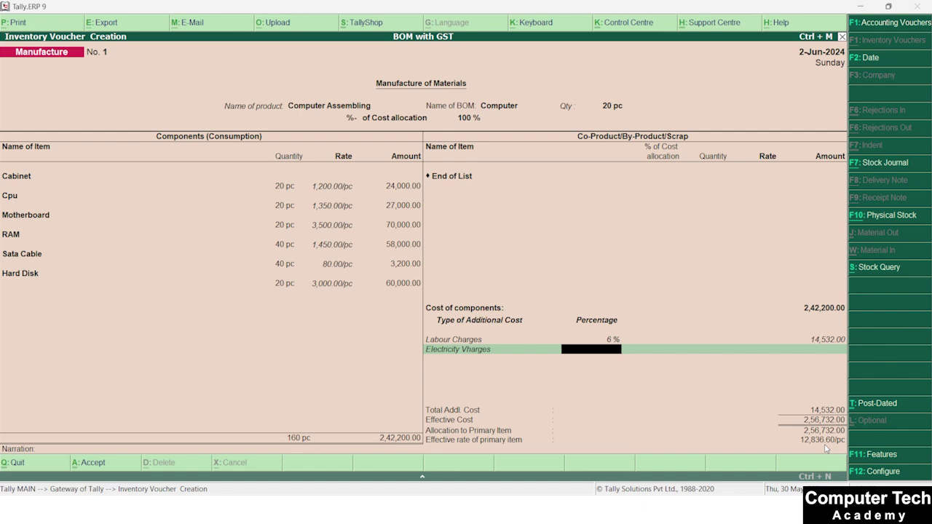
# - Correct the misspelled electricity ledger's name to Electricity Charges from within the voucher
pyautogui.press('BackSpace')
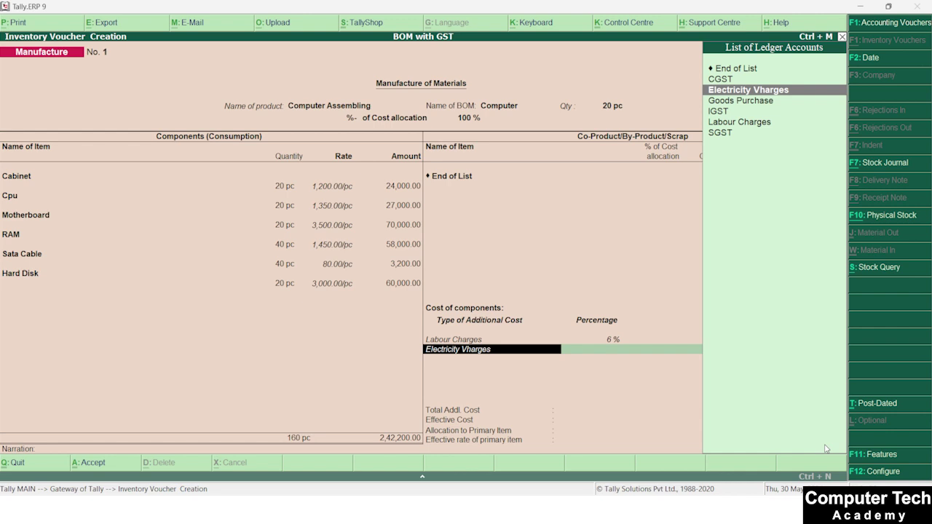
pyautogui.hotkey('ctrl', 'Return')
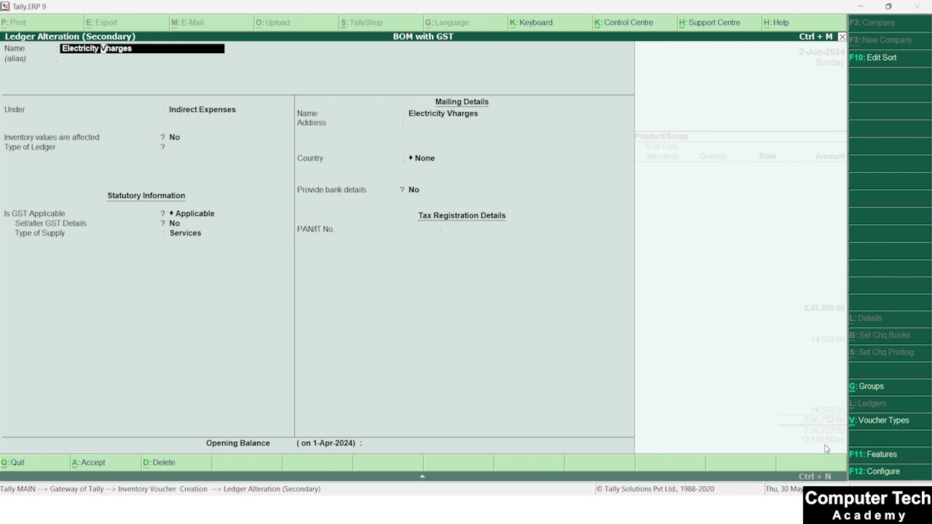
pyautogui.press('Delete')
pyautogui.write('C')
pyautogui.hotkey('ctrl', 'a')
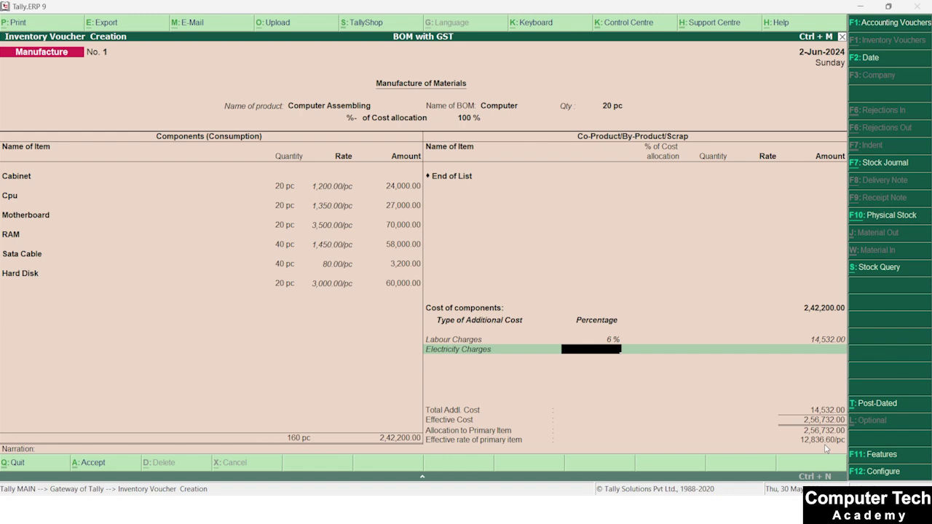
# - Leave the Electricity Charges percentage blank and set its amount to 700
pyautogui.press('Return')
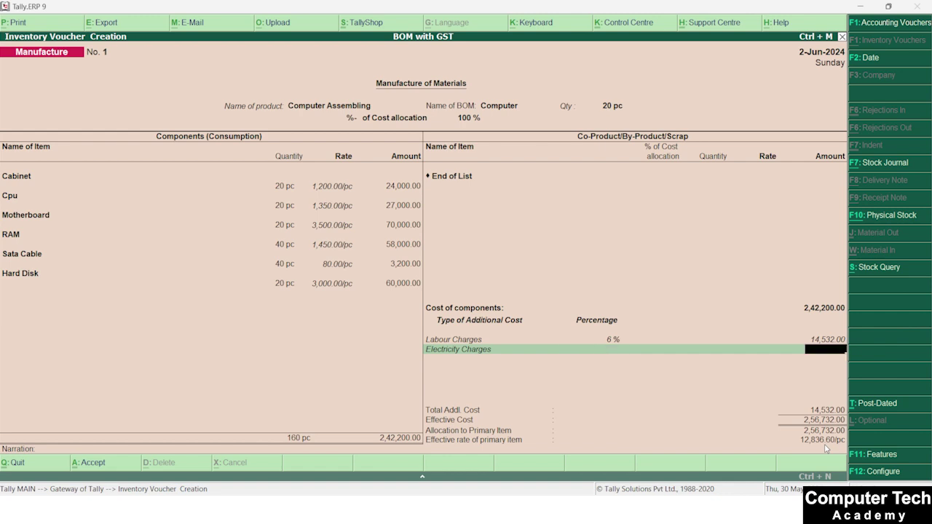
pyautogui.write('700')
pyautogui.press('Return')
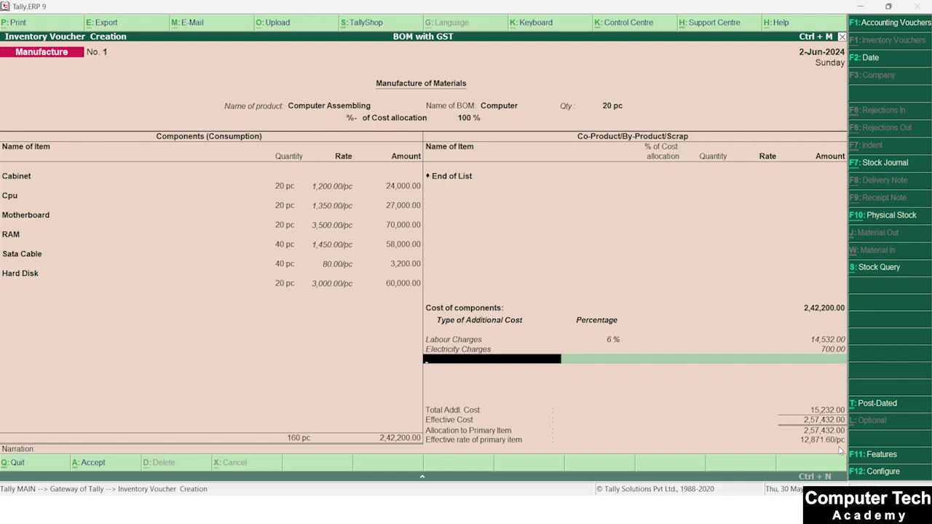
# - Save the manufacture voucher with a blank narration and return to the Gateway of Tally
pyautogui.press('Return')
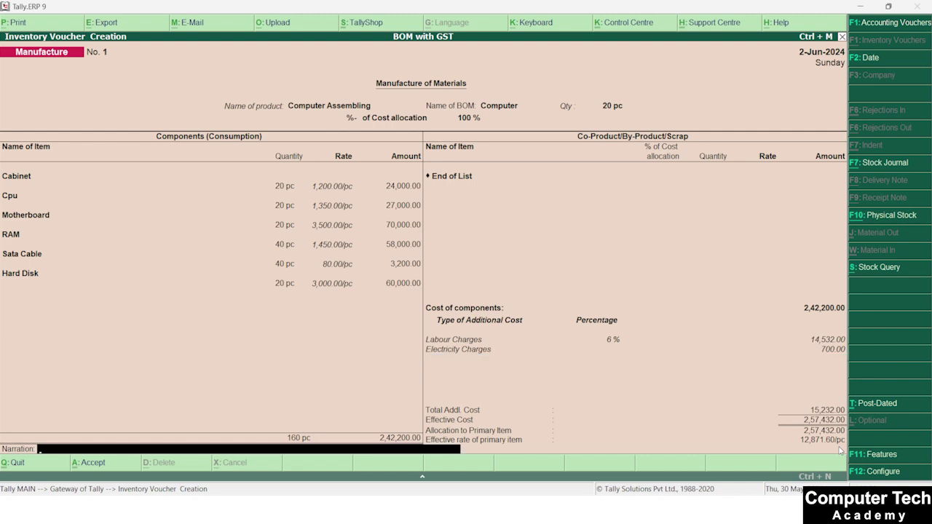
pyautogui.press('Return')
pyautogui.press('Return')
pyautogui.press('Escape')
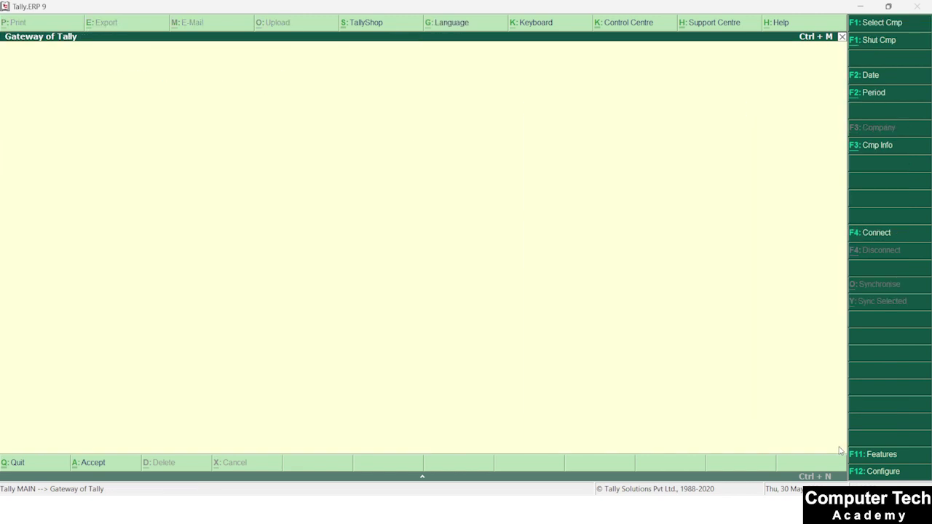
pyautogui.press('Escape')
pyautogui.press('Escape')
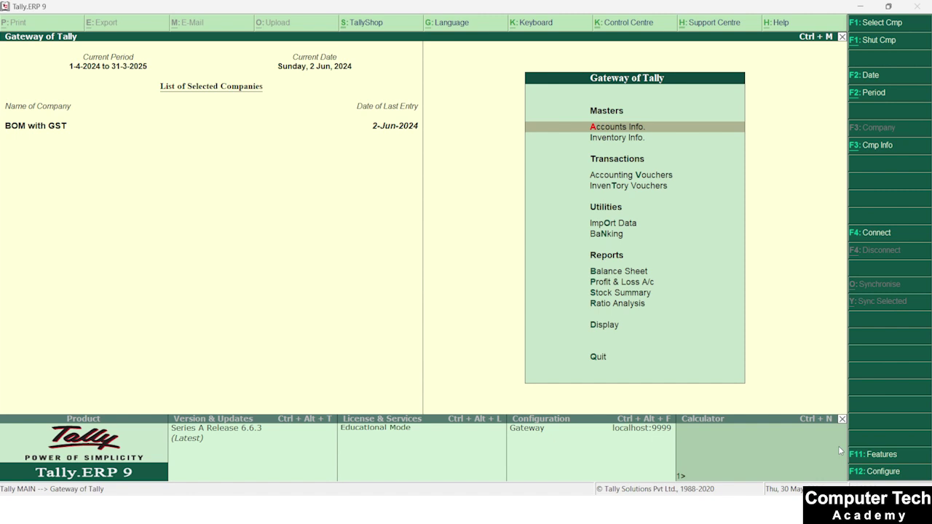
# - Examine the Balance Sheet's Current Assets down to the Electronics closing stock by item, and return to the Gateway of Tally
pyautogui.press('b')
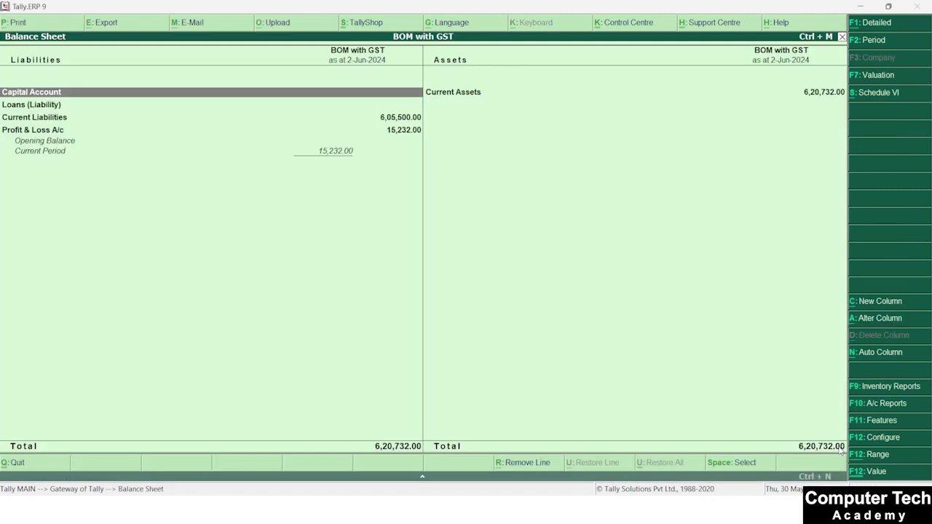
pyautogui.press('Right')
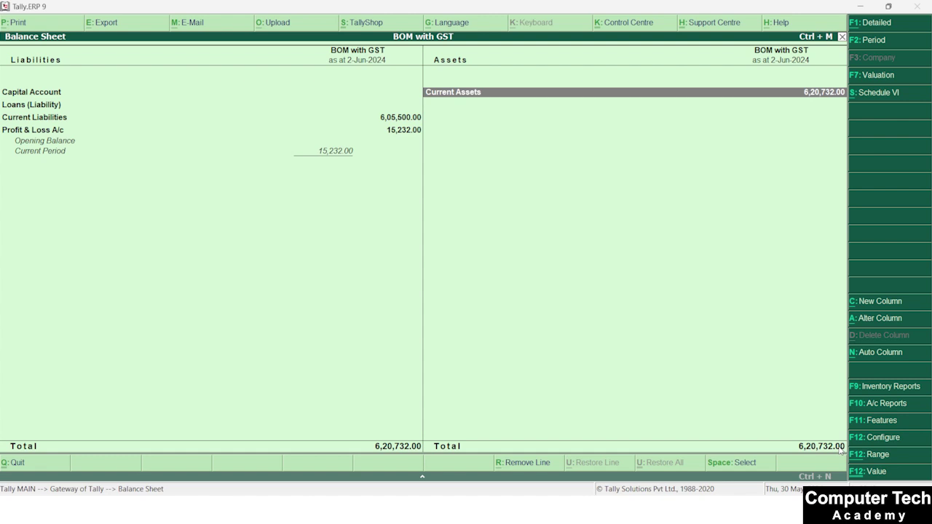
pyautogui.press('Return')
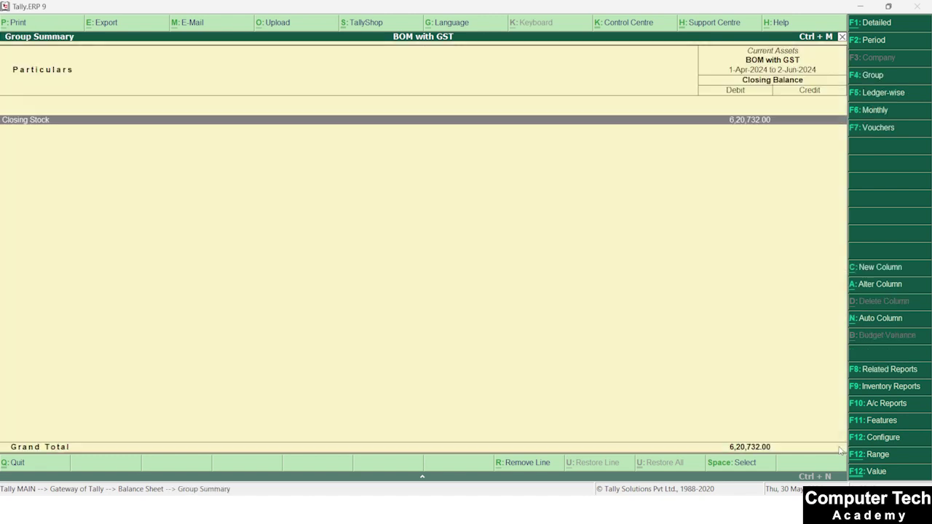
pyautogui.press('Return')
pyautogui.press('Return')
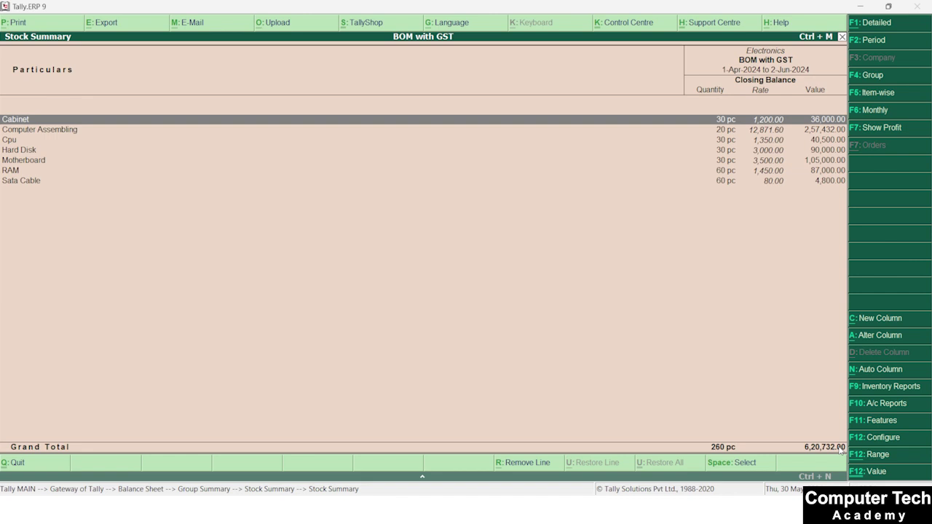
pyautogui.press('Escape')
pyautogui.press('Escape')
pyautogui.press('Escape')
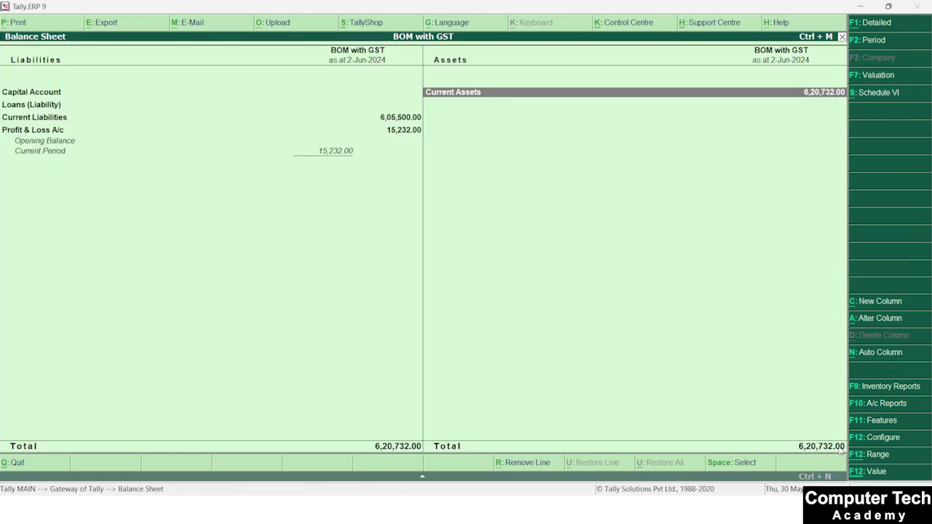
pyautogui.press('Escape')
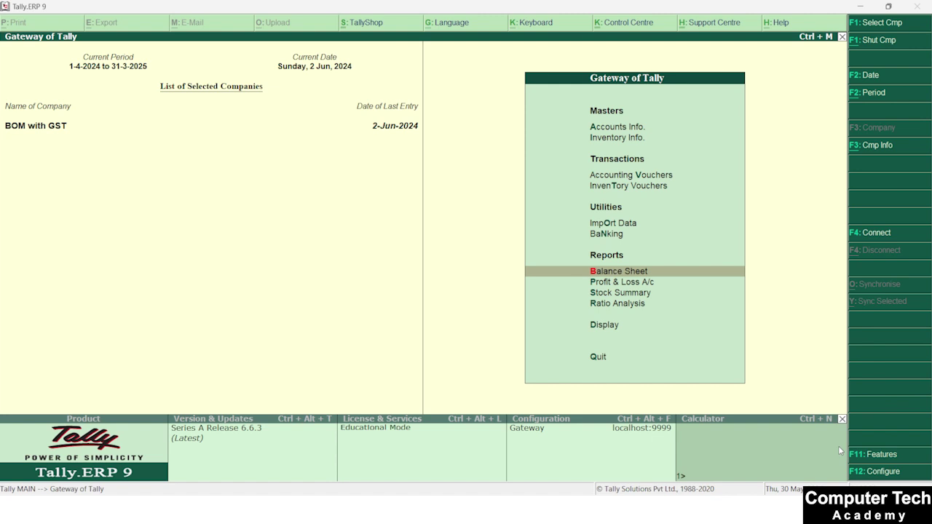
# - Start a sales voucher and set its reference number to 1001
pyautogui.press('t')
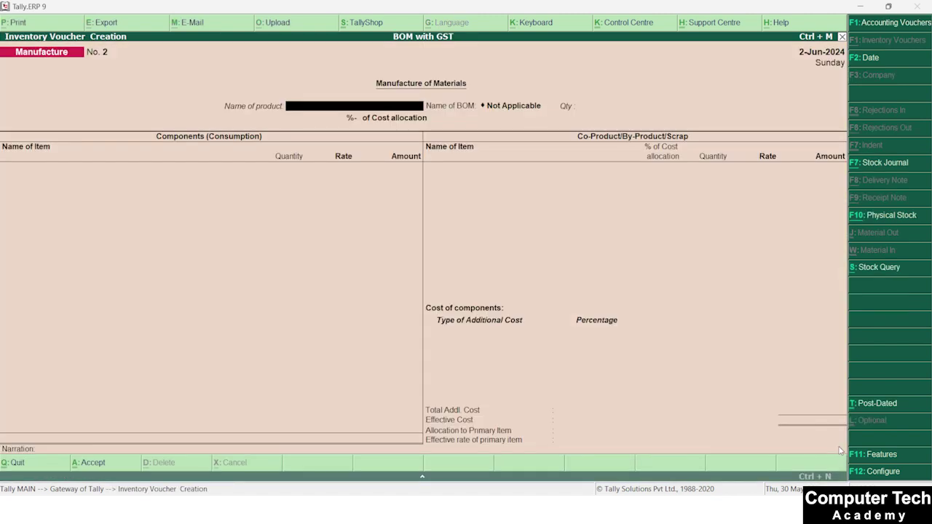
pyautogui.press('F1')
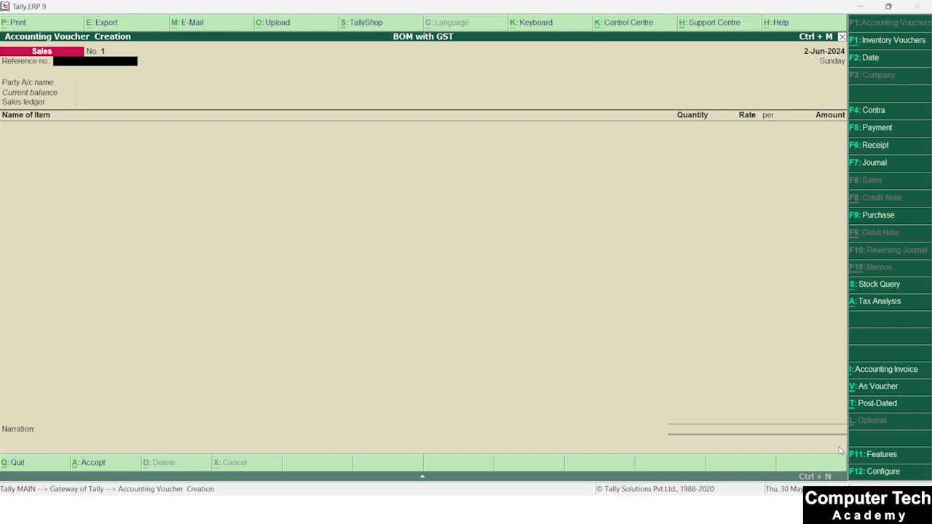
pyautogui.write('1001')
pyautogui.press('Return')
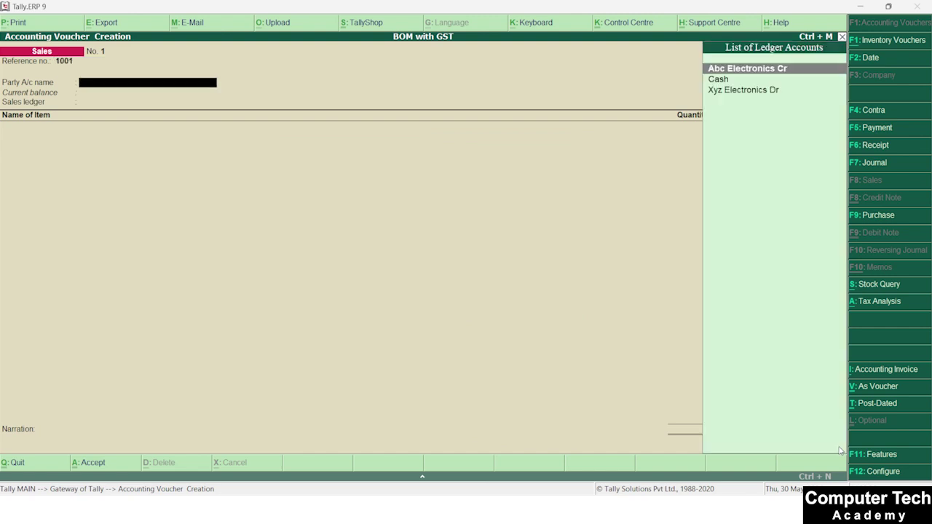
# - Choose Xyz Electronics Dr as the party account and accept its party details with the despatch and order fields left blank
pyautogui.press('Down')
pyautogui.press('Down')
pyautogui.press('Return')
pyautogui.press('Return')
pyautogui.press('Return')
pyautogui.press('Return')
pyautogui.press('Return')
pyautogui.press('Return')
pyautogui.press('Return')
pyautogui.press('Return')
pyautogui.press('Return')
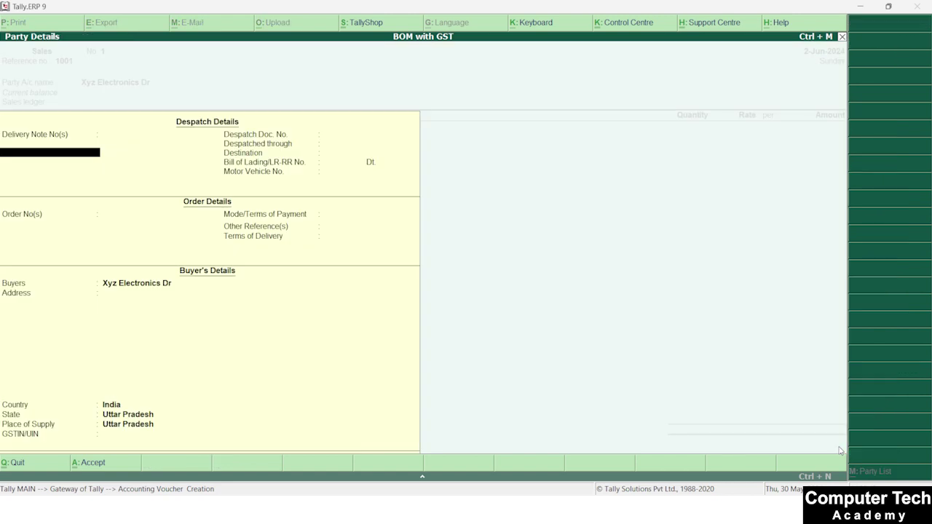
pyautogui.press('Return')
pyautogui.press('Return')
pyautogui.press('Return')
pyautogui.press('Return')
pyautogui.press('Return')
pyautogui.press('Return')
pyautogui.press('Return')
pyautogui.press('Return')
pyautogui.press('Return')
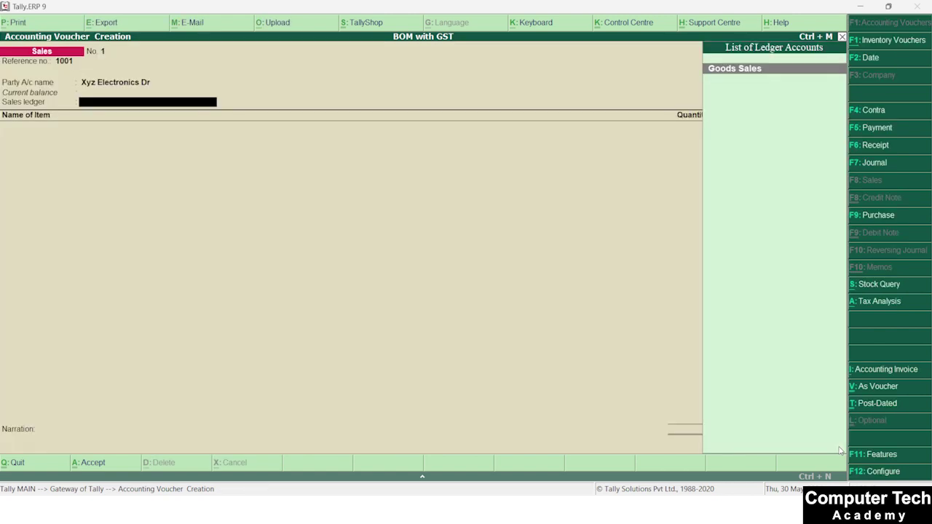
# - Set the sales ledger to Goods Sales and add 20 pc of Computer Assembling at a rate of 17,000
pyautogui.press('Return')
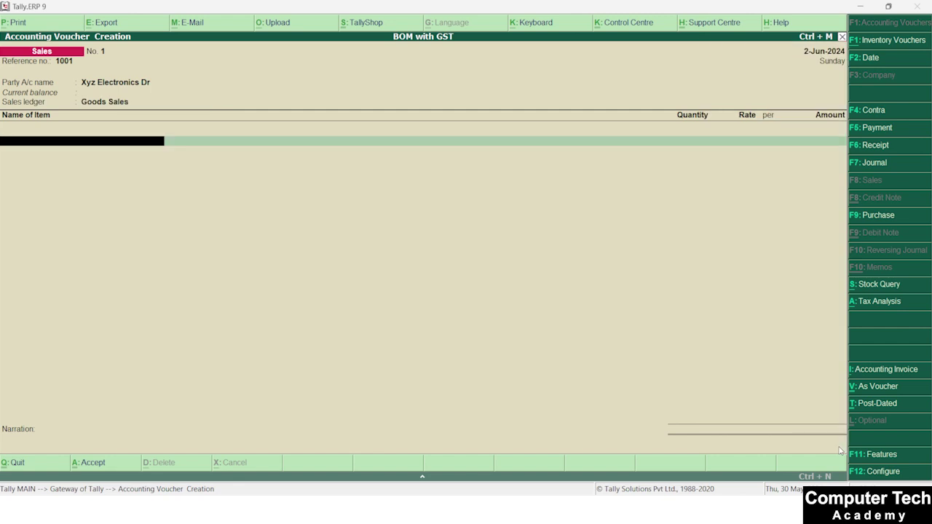
pyautogui.write('C')
pyautogui.press('Down')
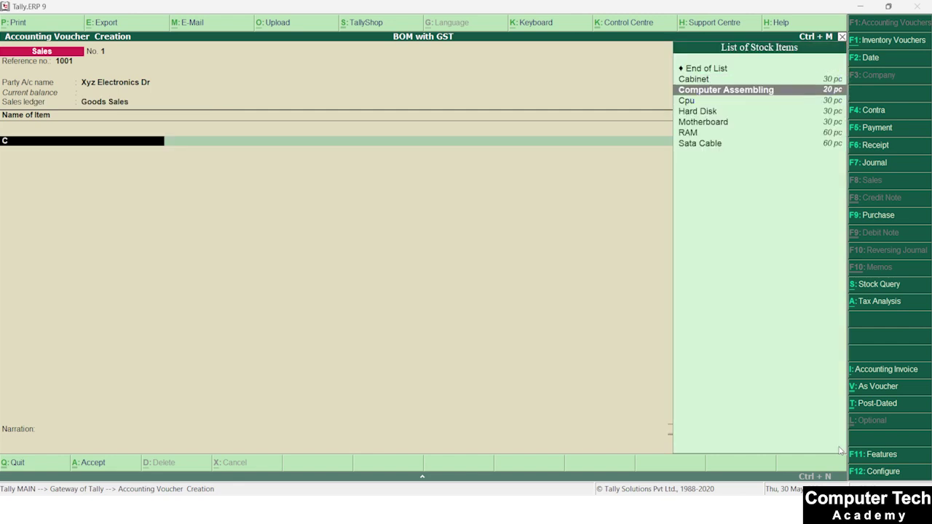
pyautogui.press('Return')
pyautogui.write('20')
pyautogui.press('Return')
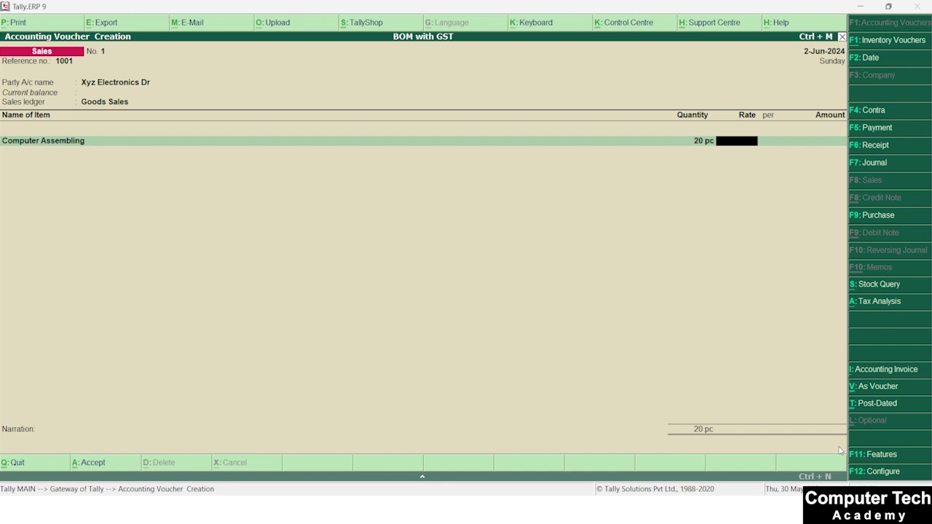
pyautogui.write('17,000')
pyautogui.press('Return')
pyautogui.press('Return')
pyautogui.press('Return')
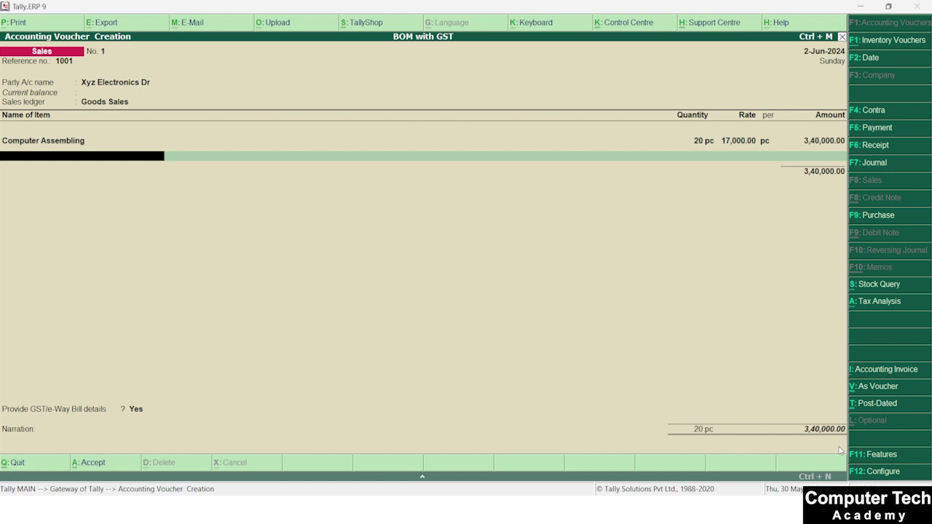
# - Add the CGST and SGST ledgers below the item, accepting their calculated tax amounts
pyautogui.press('Return')
pyautogui.write('C')
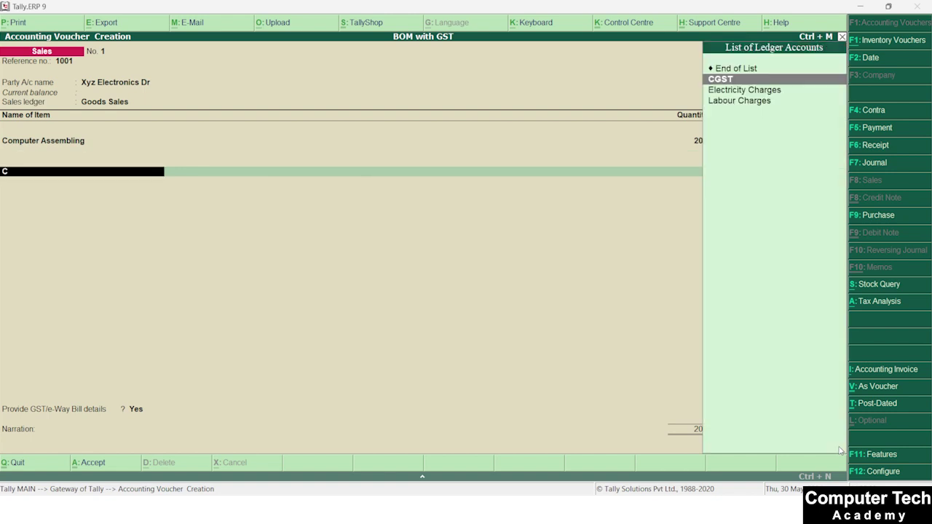
pyautogui.press('Return')
pyautogui.press('Return')
pyautogui.write('S')
pyautogui.press('Return')
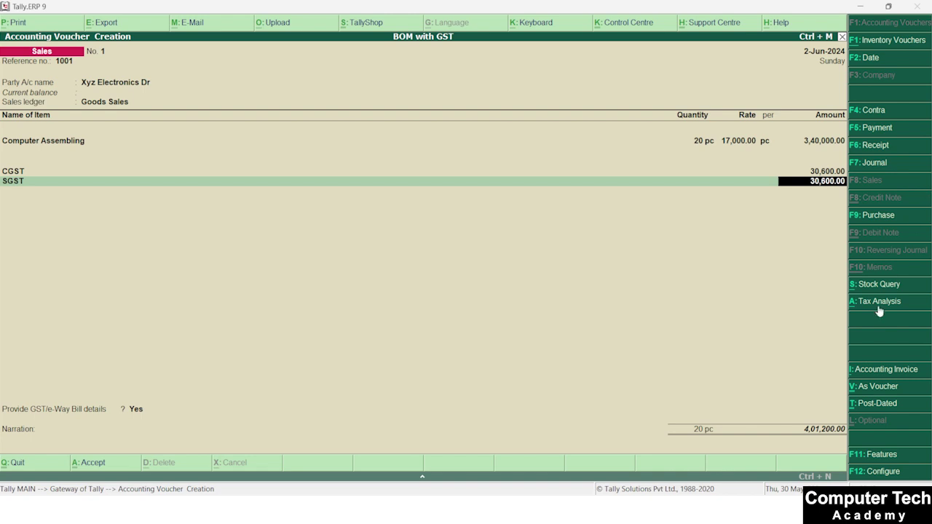
pyautogui.press('Return')
# - Set the GST/e-Way Bill details option to No, save the sales voucher with a blank narration, and return to the Gateway of Tally
pyautogui.press('Return')
pyautogui.press('Up')
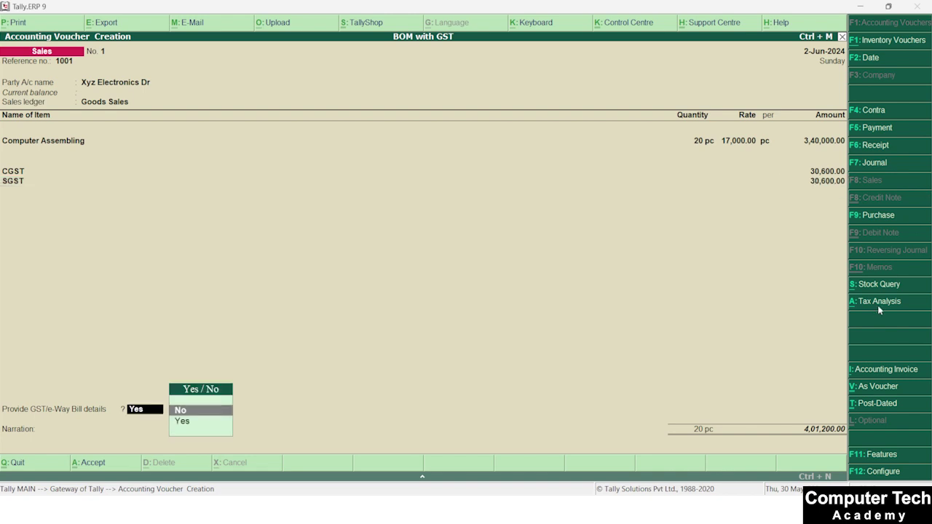
pyautogui.press('Return')
pyautogui.press('Return')
pyautogui.press('Return')
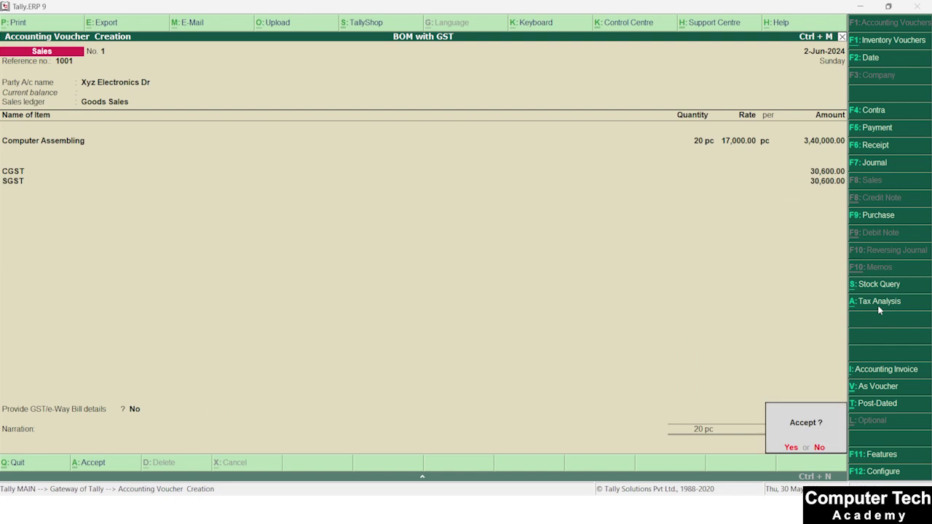
pyautogui.press('Return')
pyautogui.hotkey('alt', 'F7')
pyautogui.press('Escape')
pyautogui.press('Return')
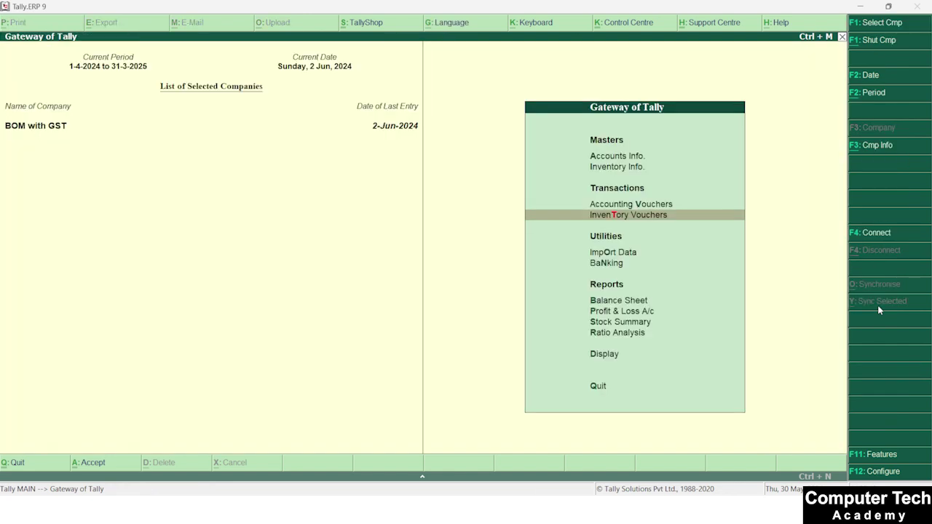
# - Examine the Goods Sales ledger under Sales Accounts in the Profit & Loss A/c
pyautogui.press('p')
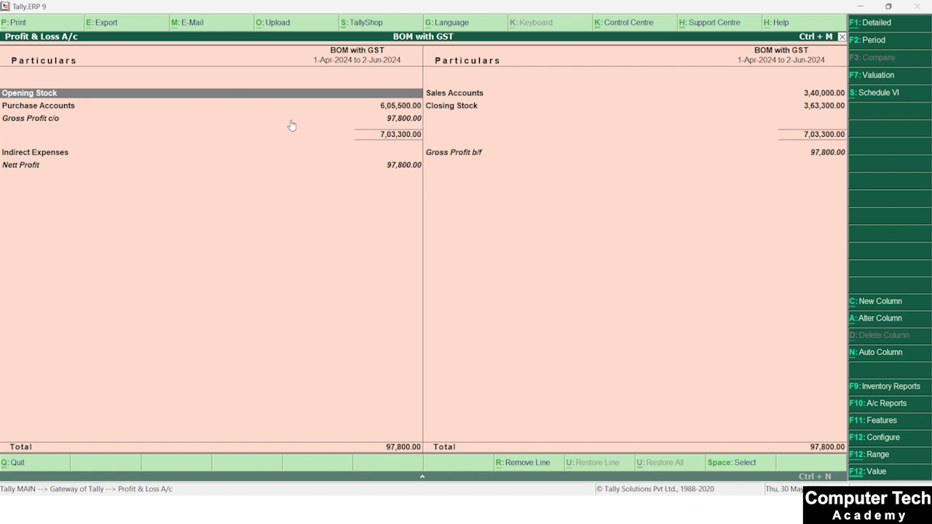
pyautogui.press('Right')
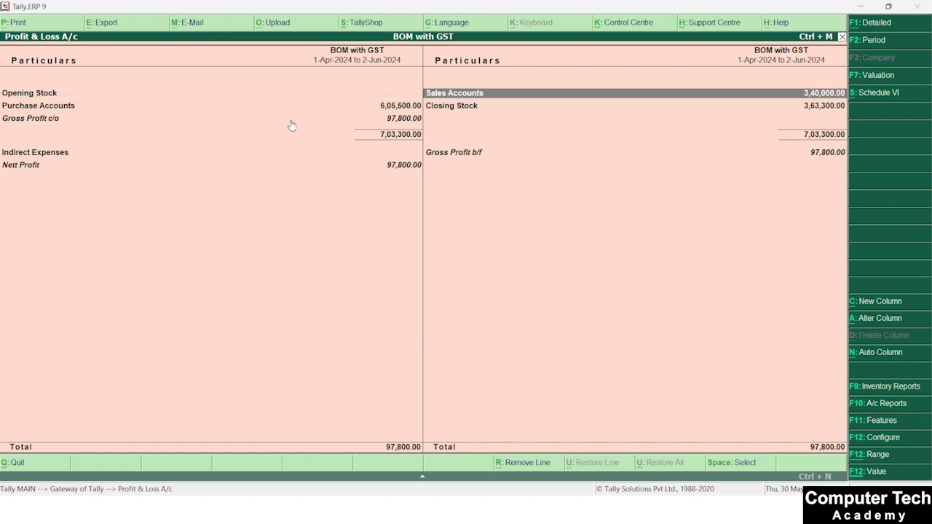
pyautogui.press('Return')
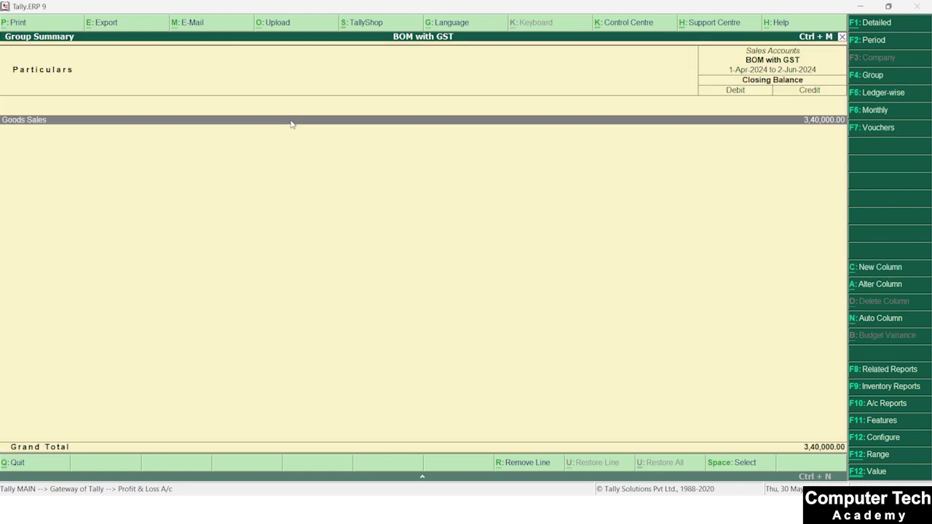
pyautogui.press('Return')
pyautogui.press('Escape')
pyautogui.press('Escape')
# - Examine the Electronics closing stock, gross profit and nett profit in the Profit & Loss A/c, and return to the Gateway of Tally
pyautogui.press('Down')
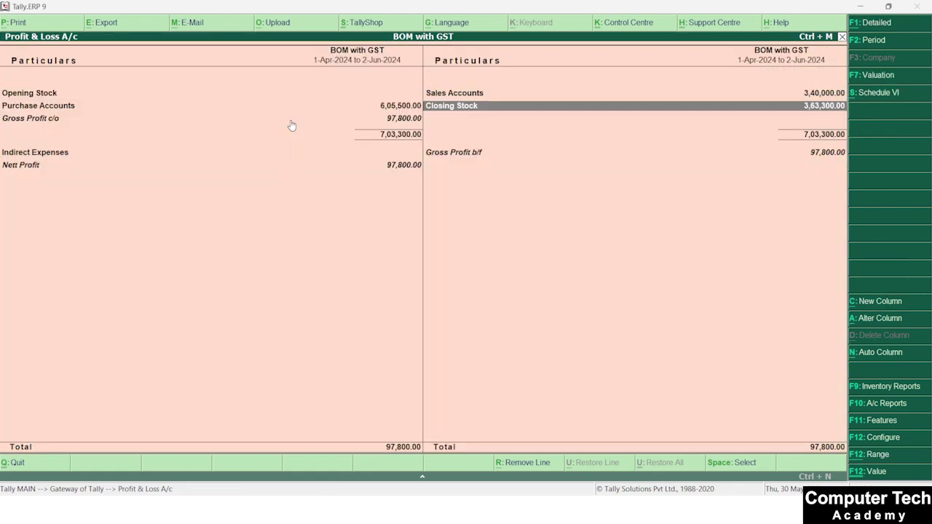
pyautogui.press('Return')
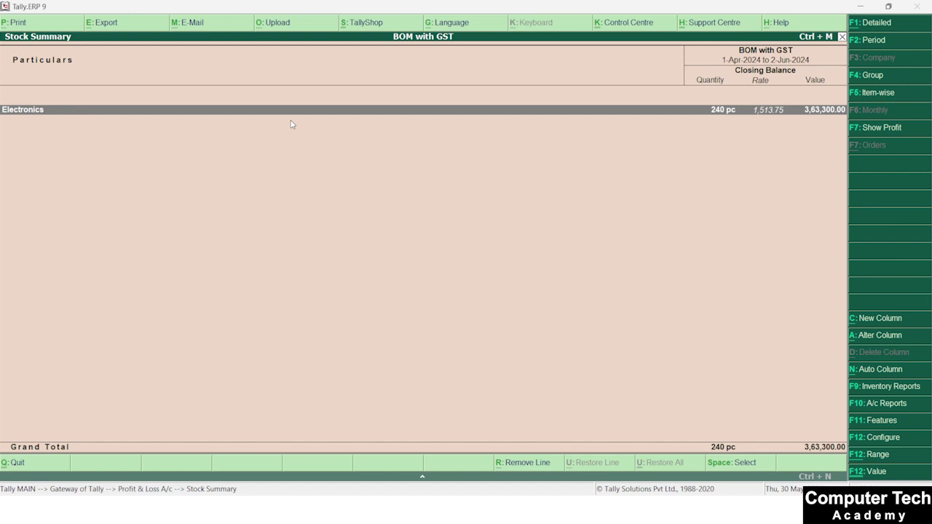
pyautogui.press('Return')
pyautogui.press('Escape')
pyautogui.press('Escape')
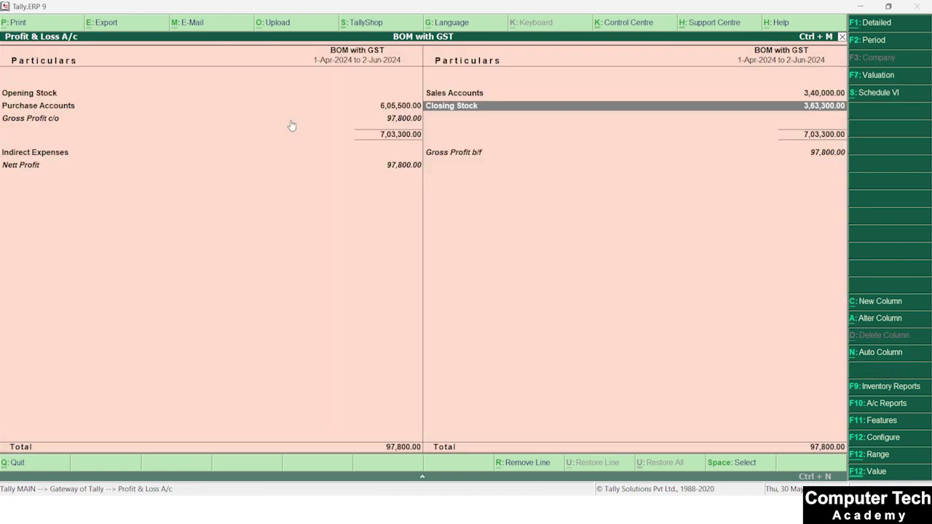
pyautogui.press('Down')
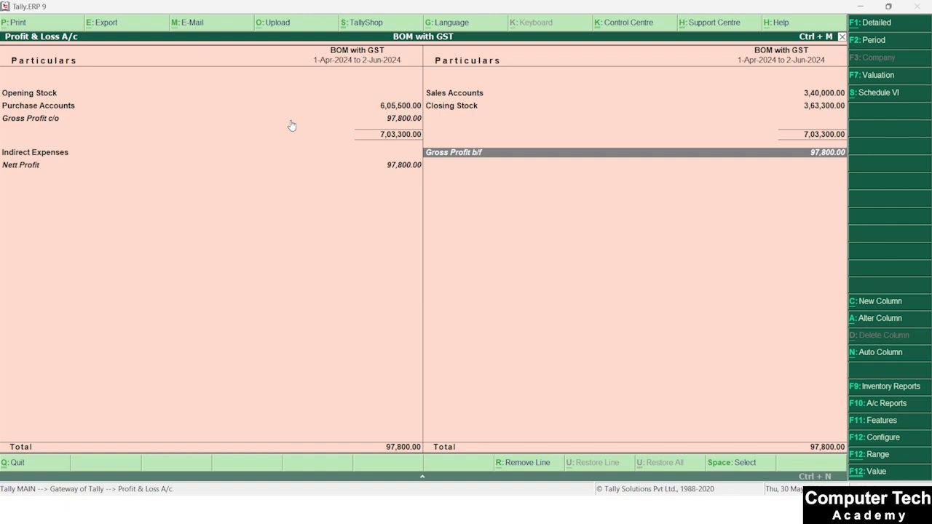
pyautogui.press('Left')
pyautogui.press('Down')
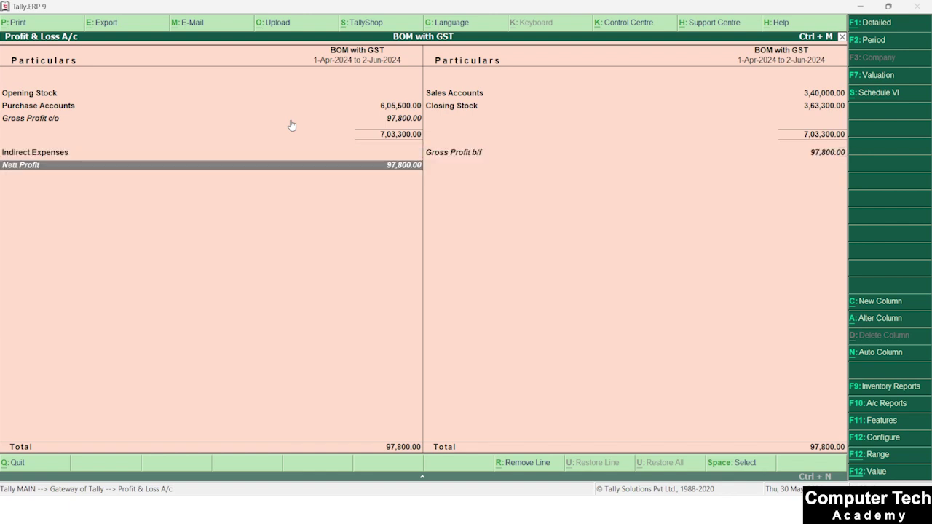
pyautogui.press('Escape')
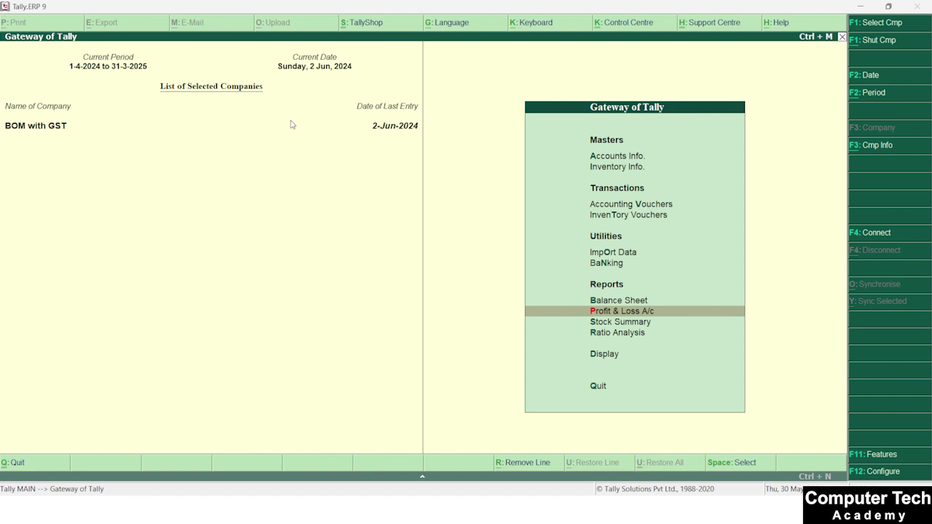